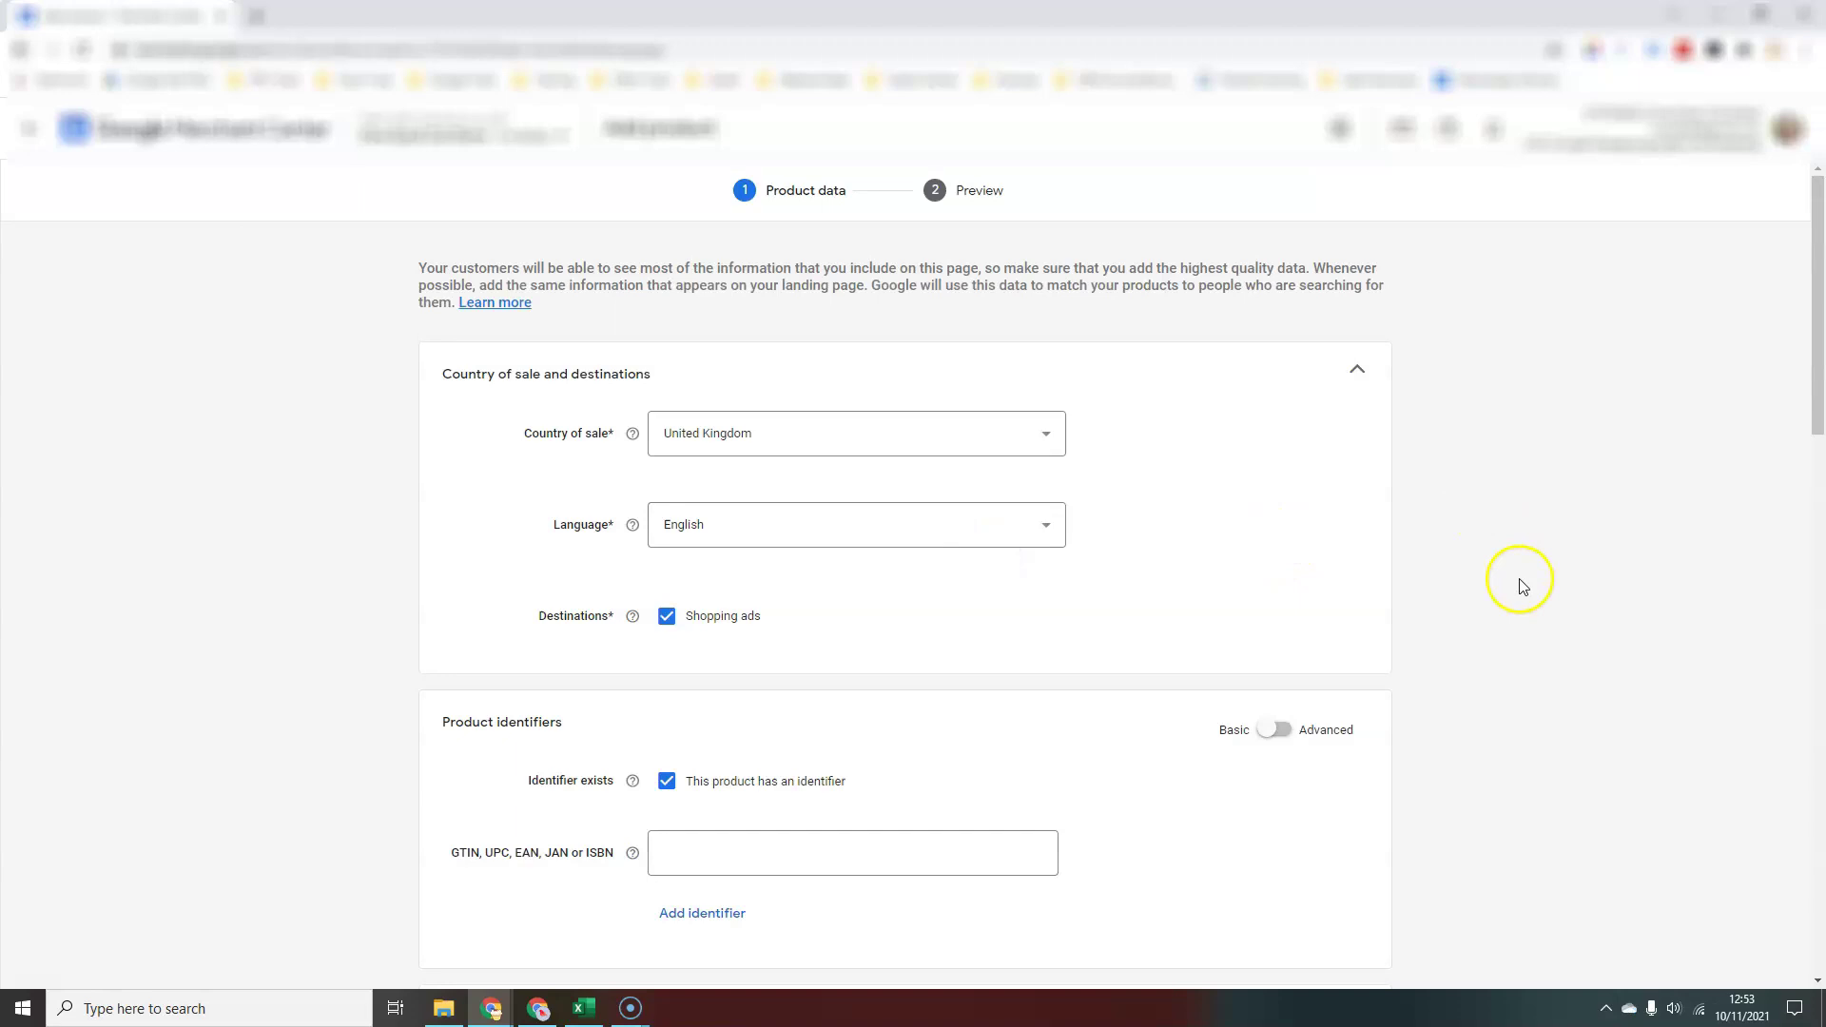
scroll(1515, 583, "down", 15)
scroll(1509, 654, "up", 15)
scroll(1338, 552, "down", 1)
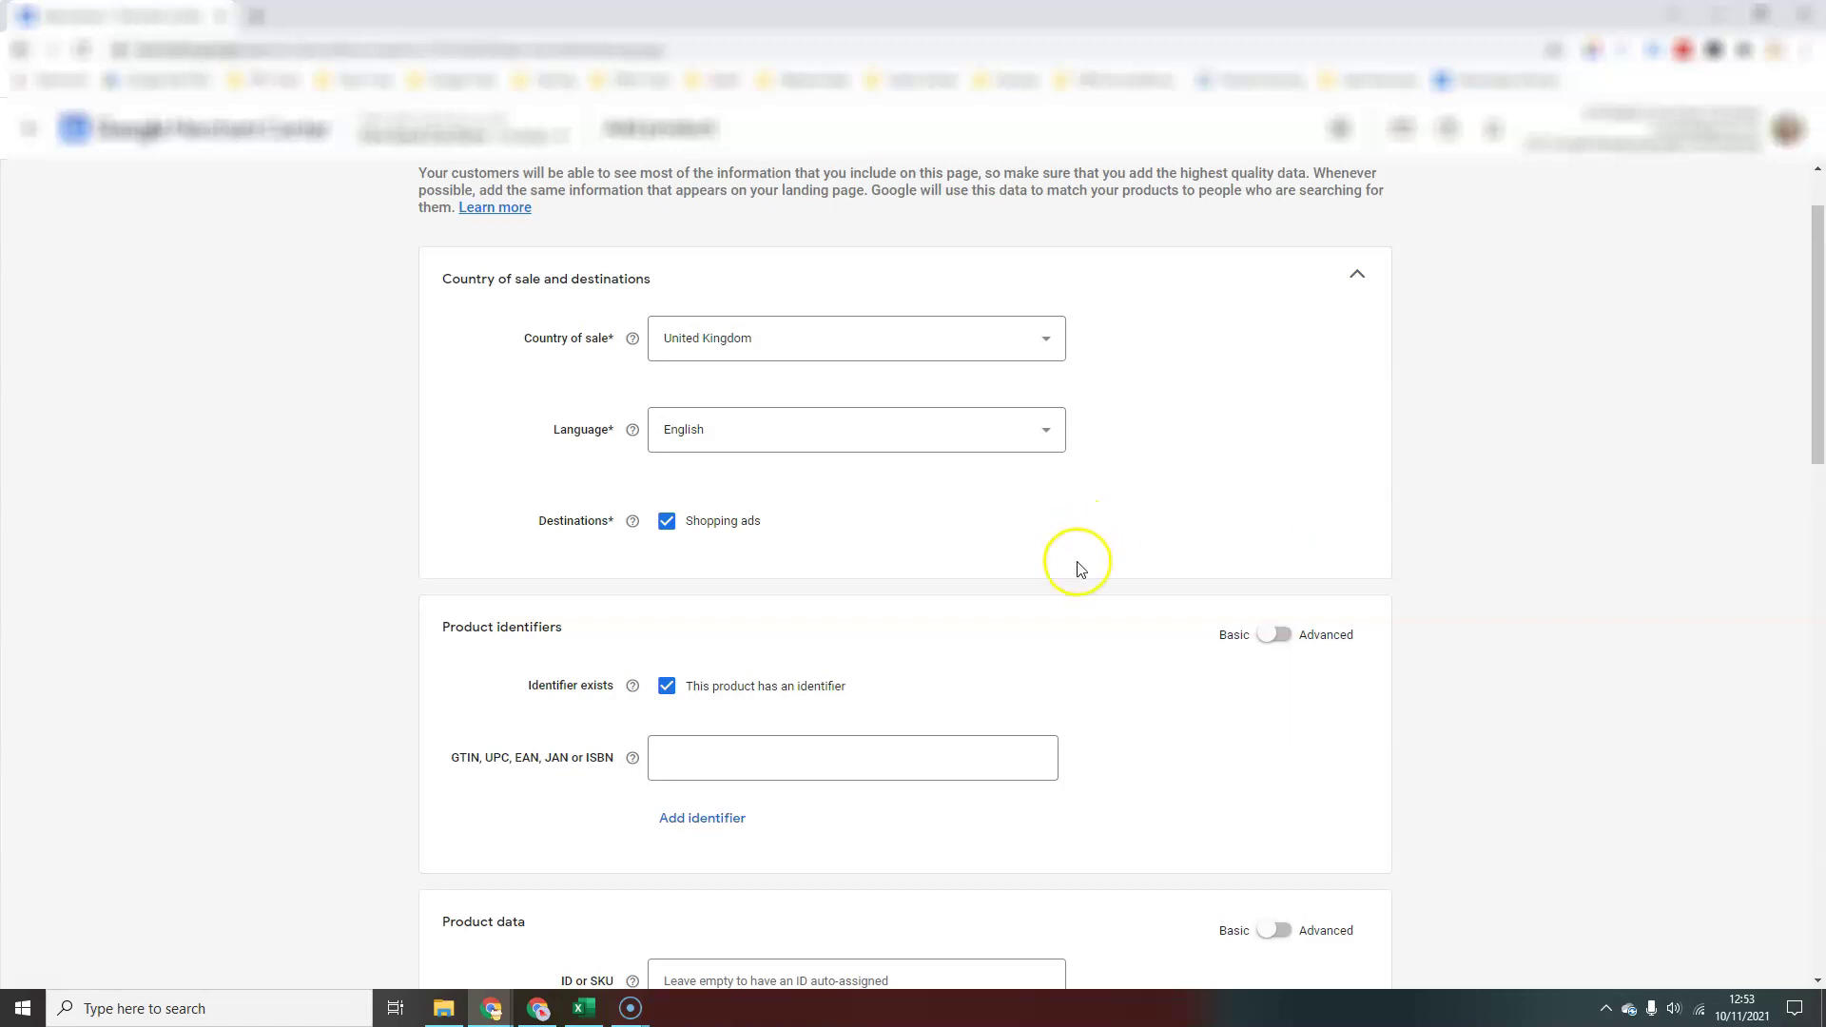
scroll(1080, 566, "down", 2)
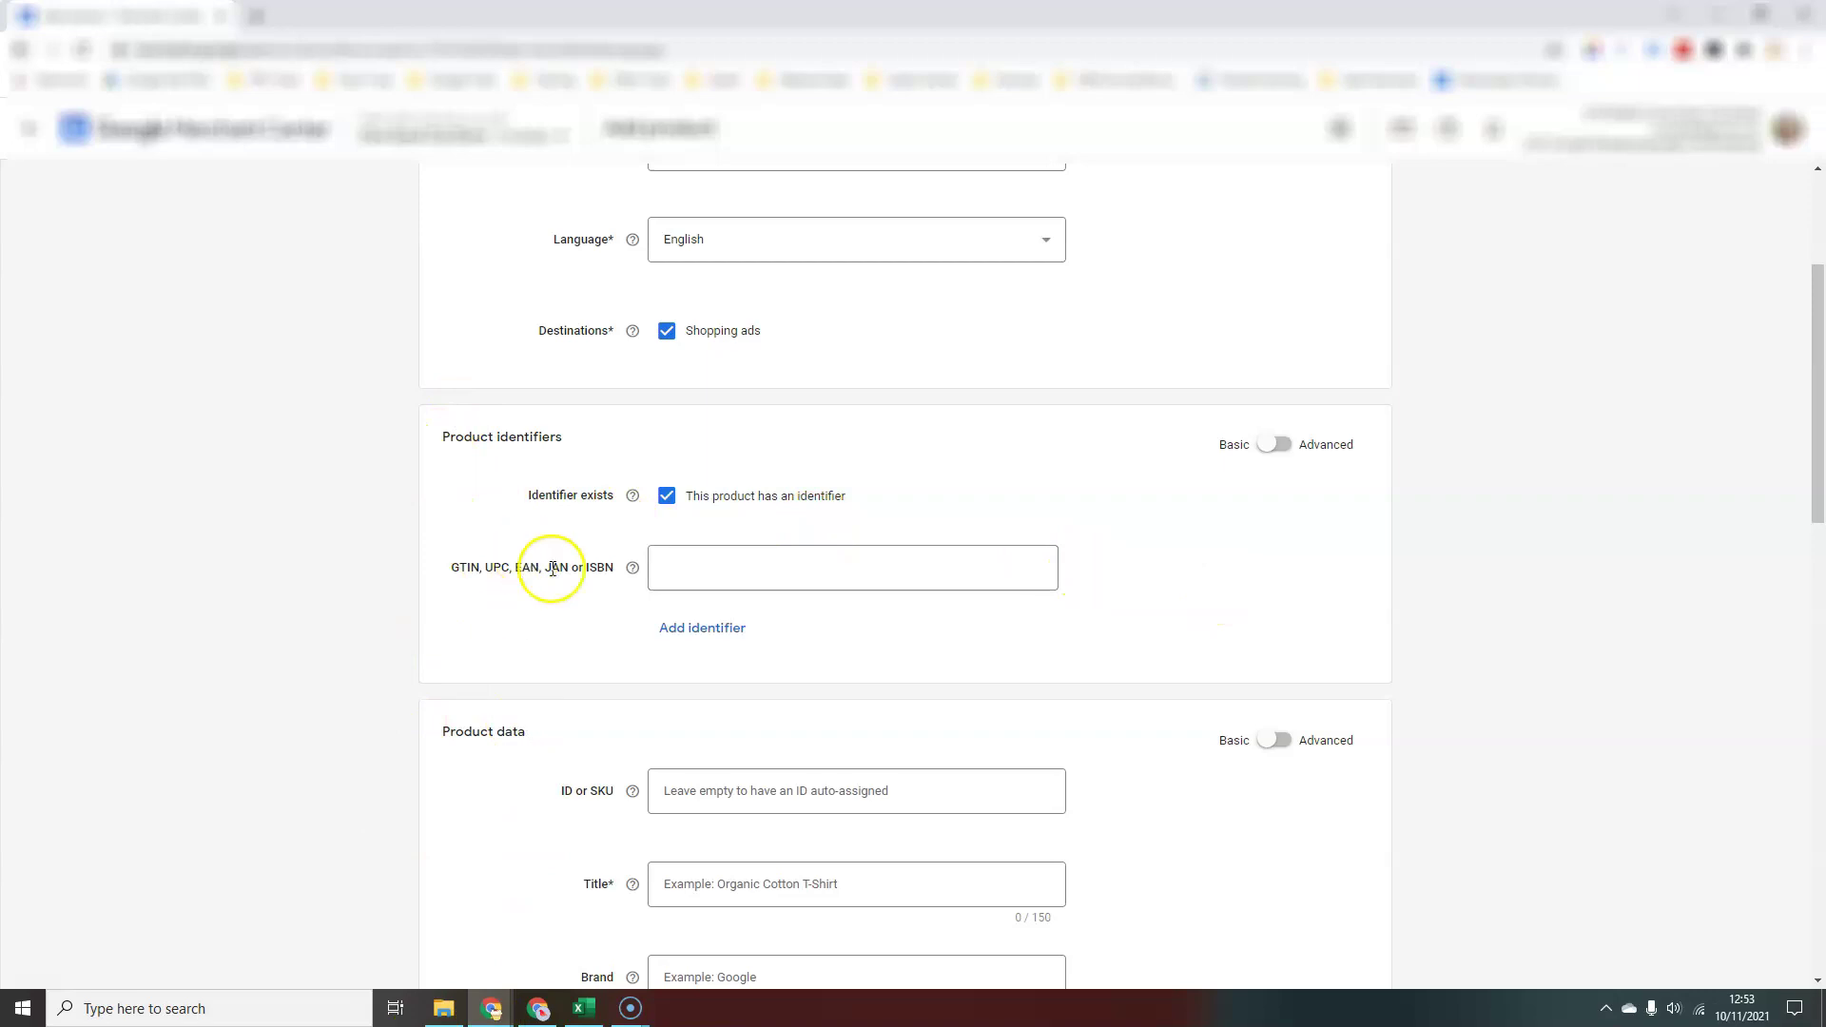
left_click(1280, 444)
left_click(1281, 445)
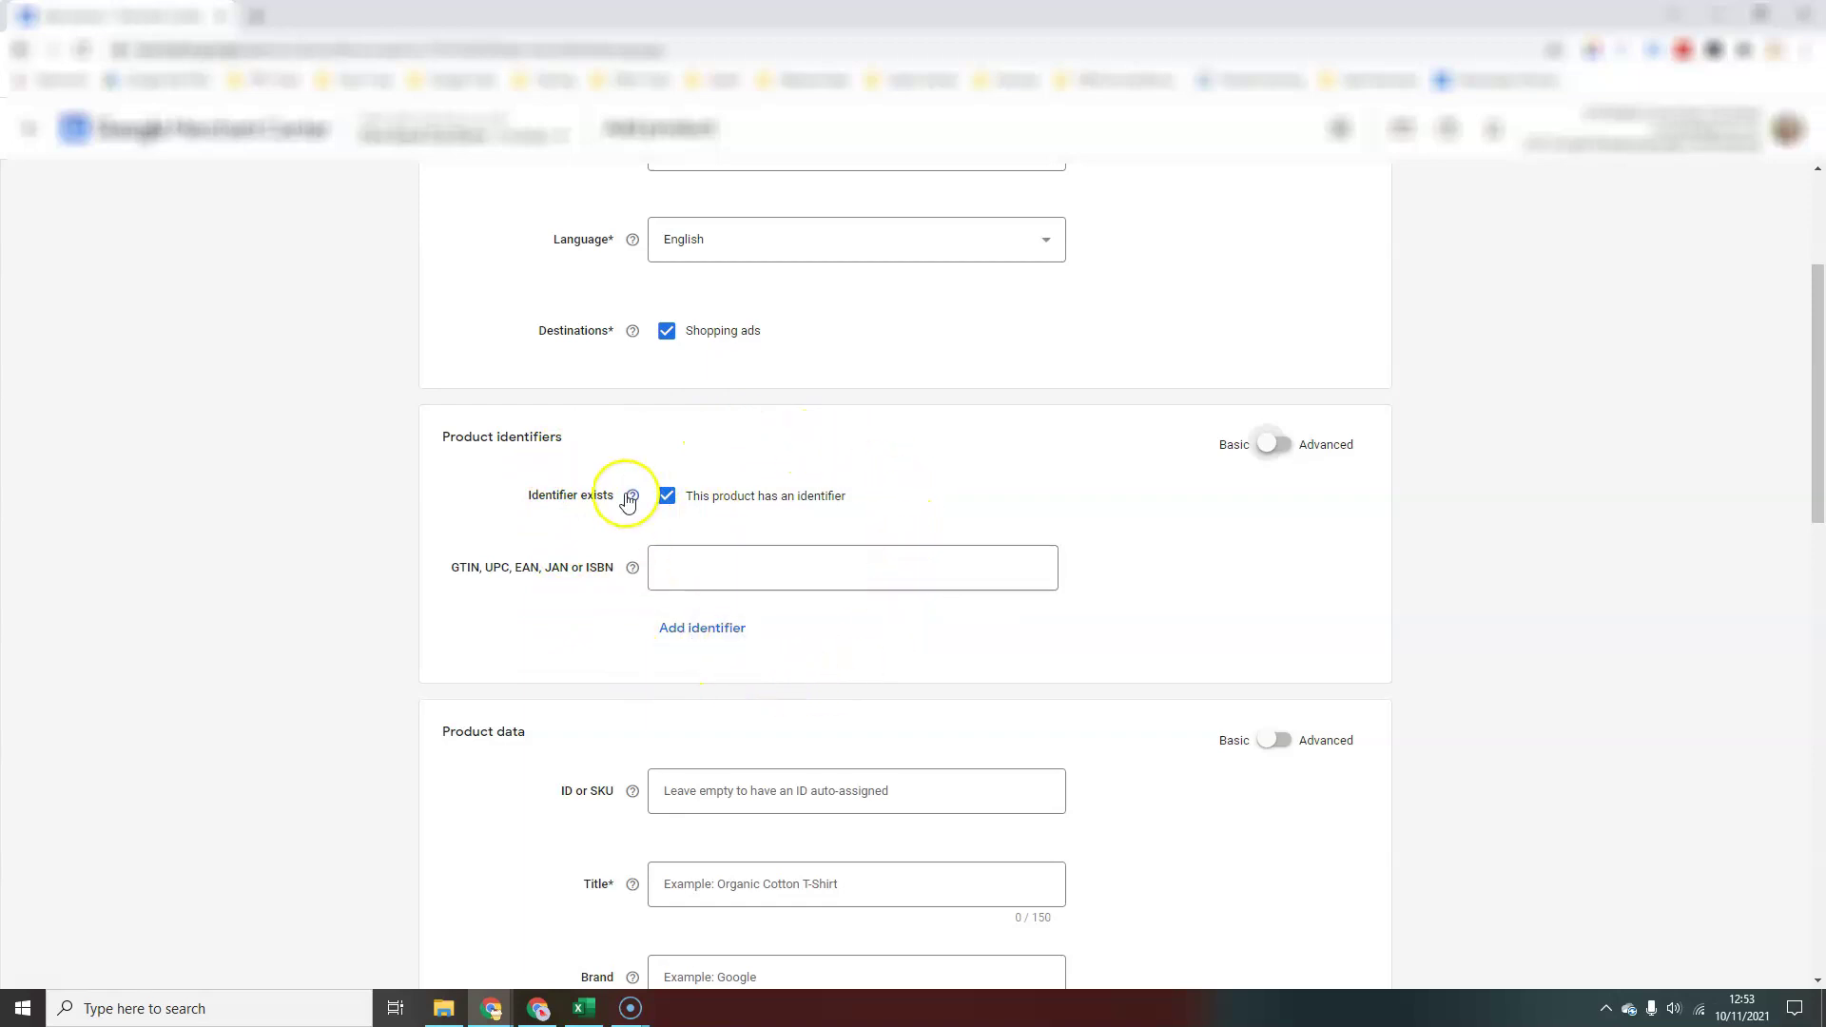
mouse_move(633, 499)
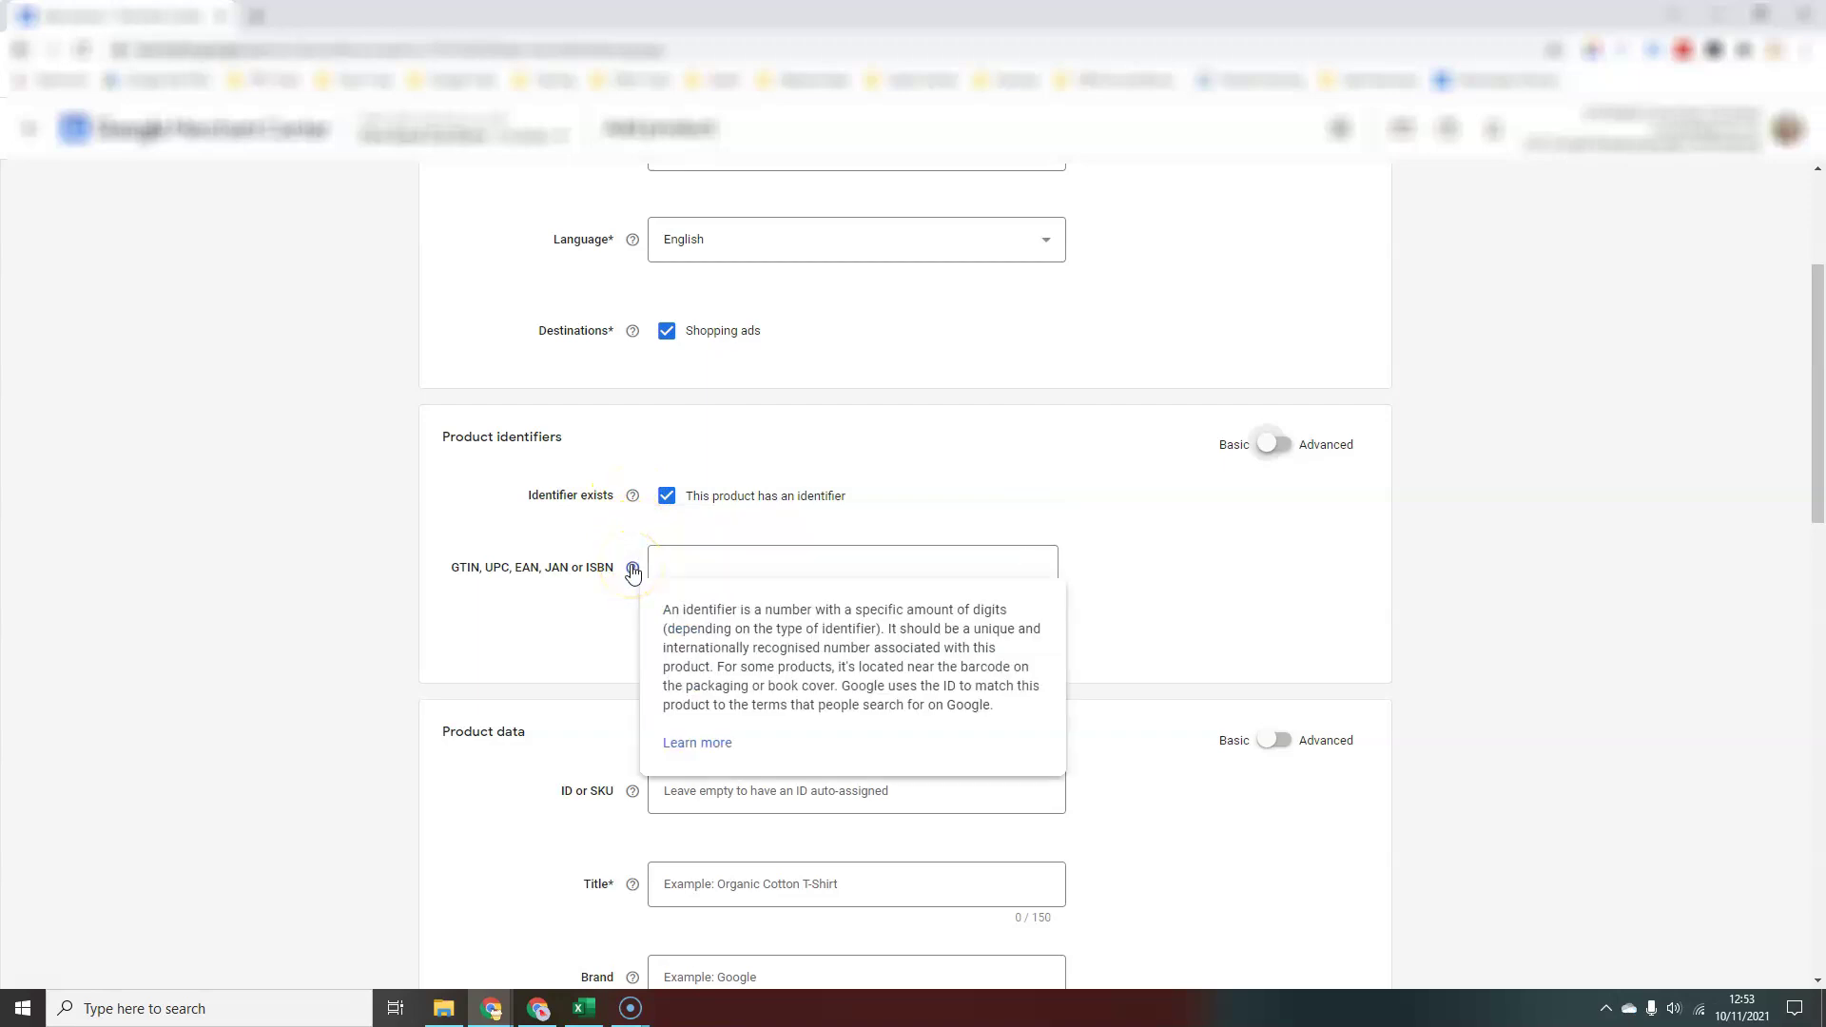
left_click(633, 498)
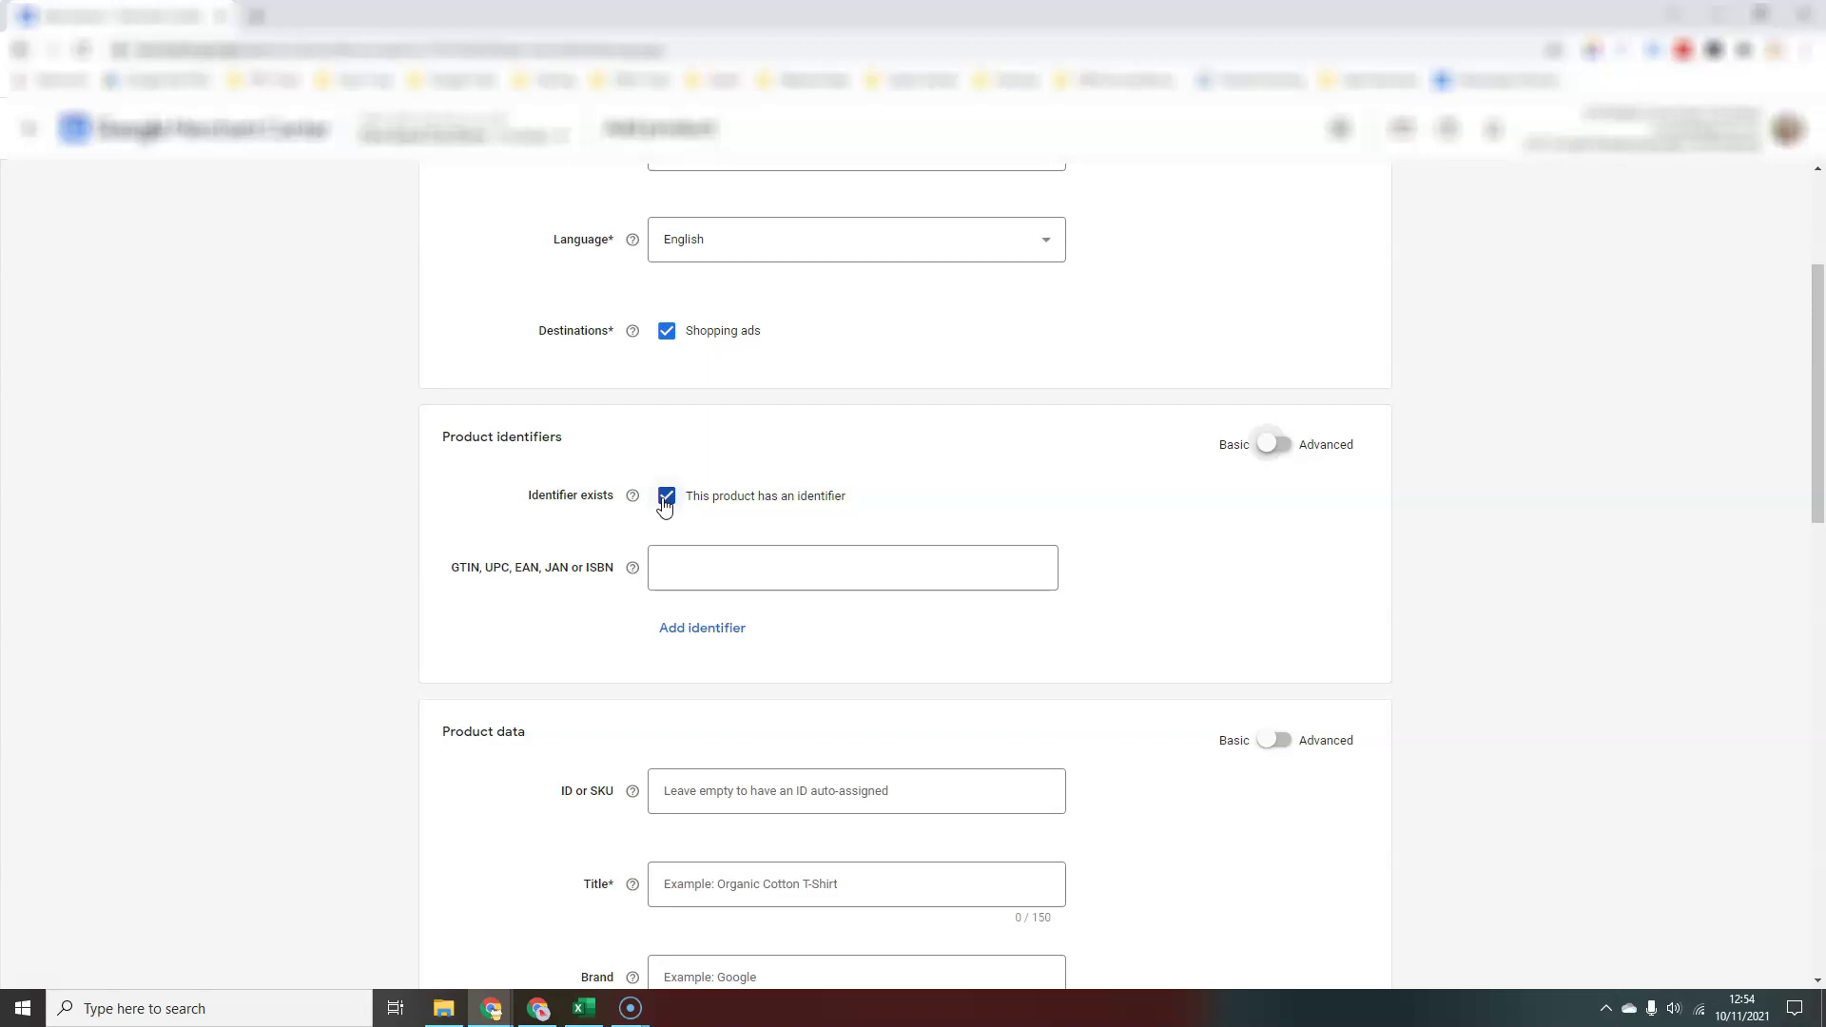
Toggle the no-identifier checkbox on and off, leaving the product marked as having an identifier
left_click(666, 498)
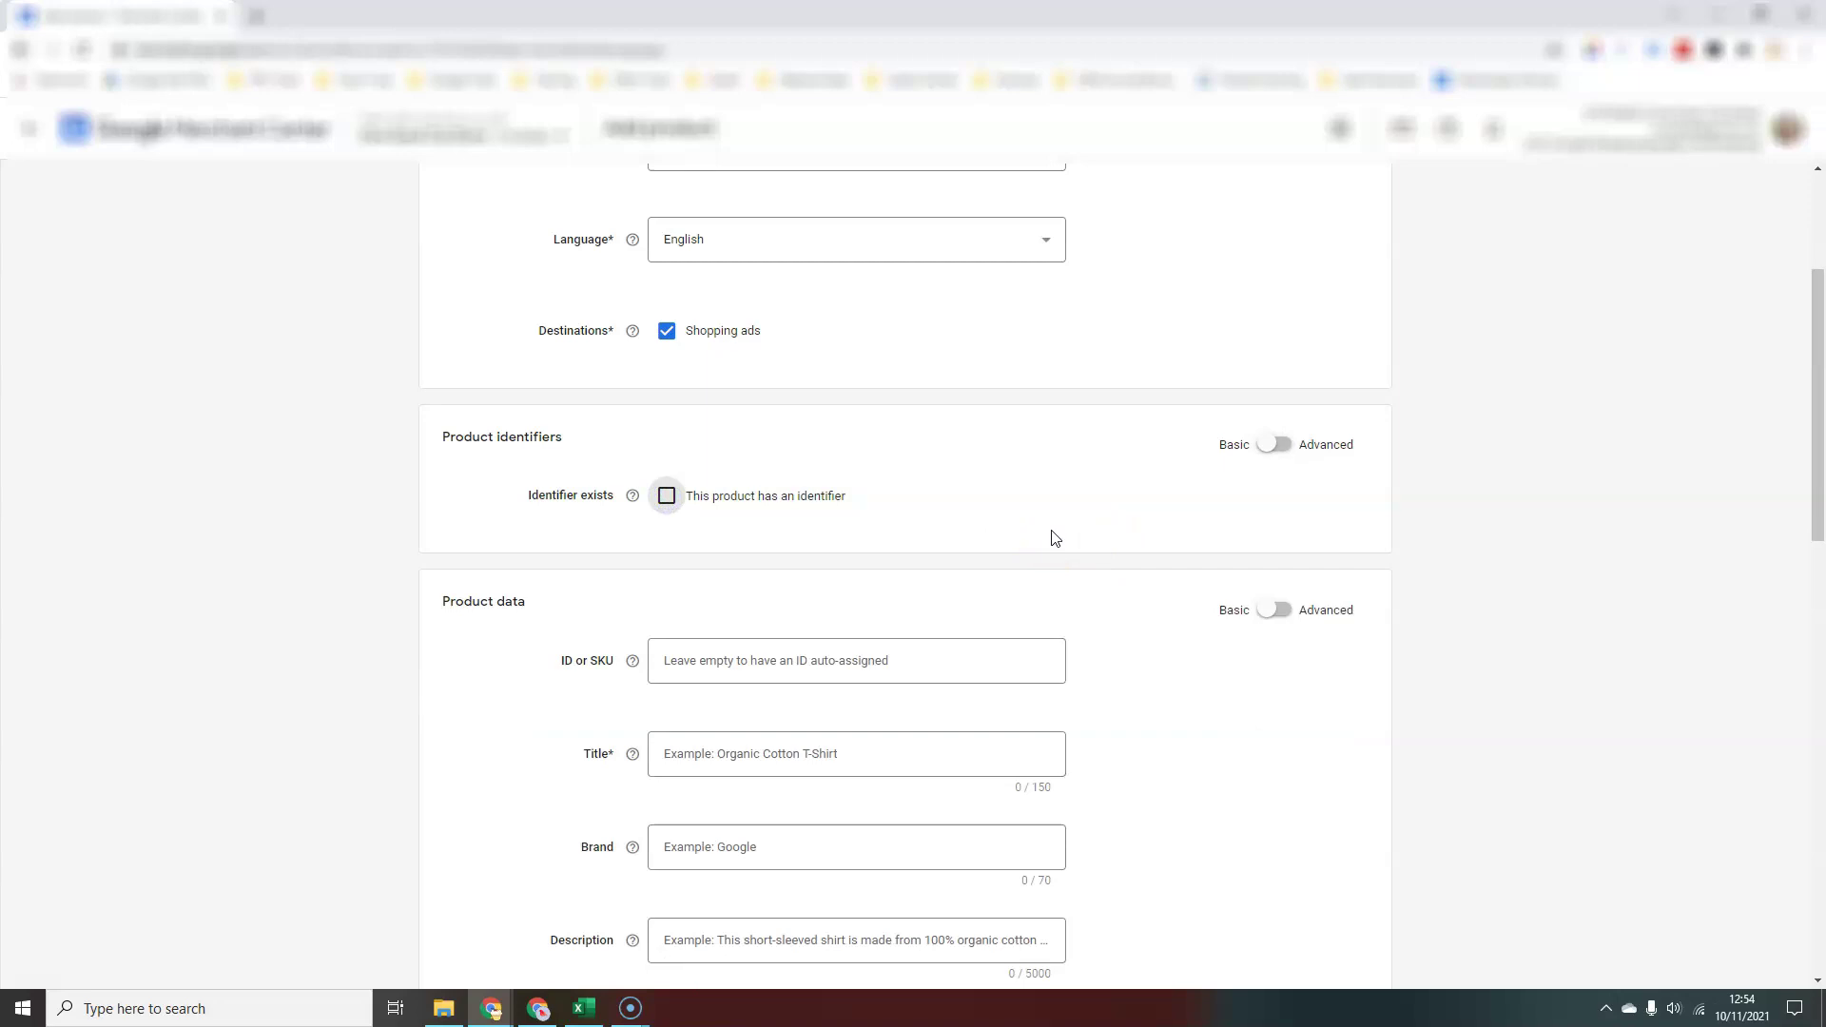
left_click(668, 501)
left_click(667, 501)
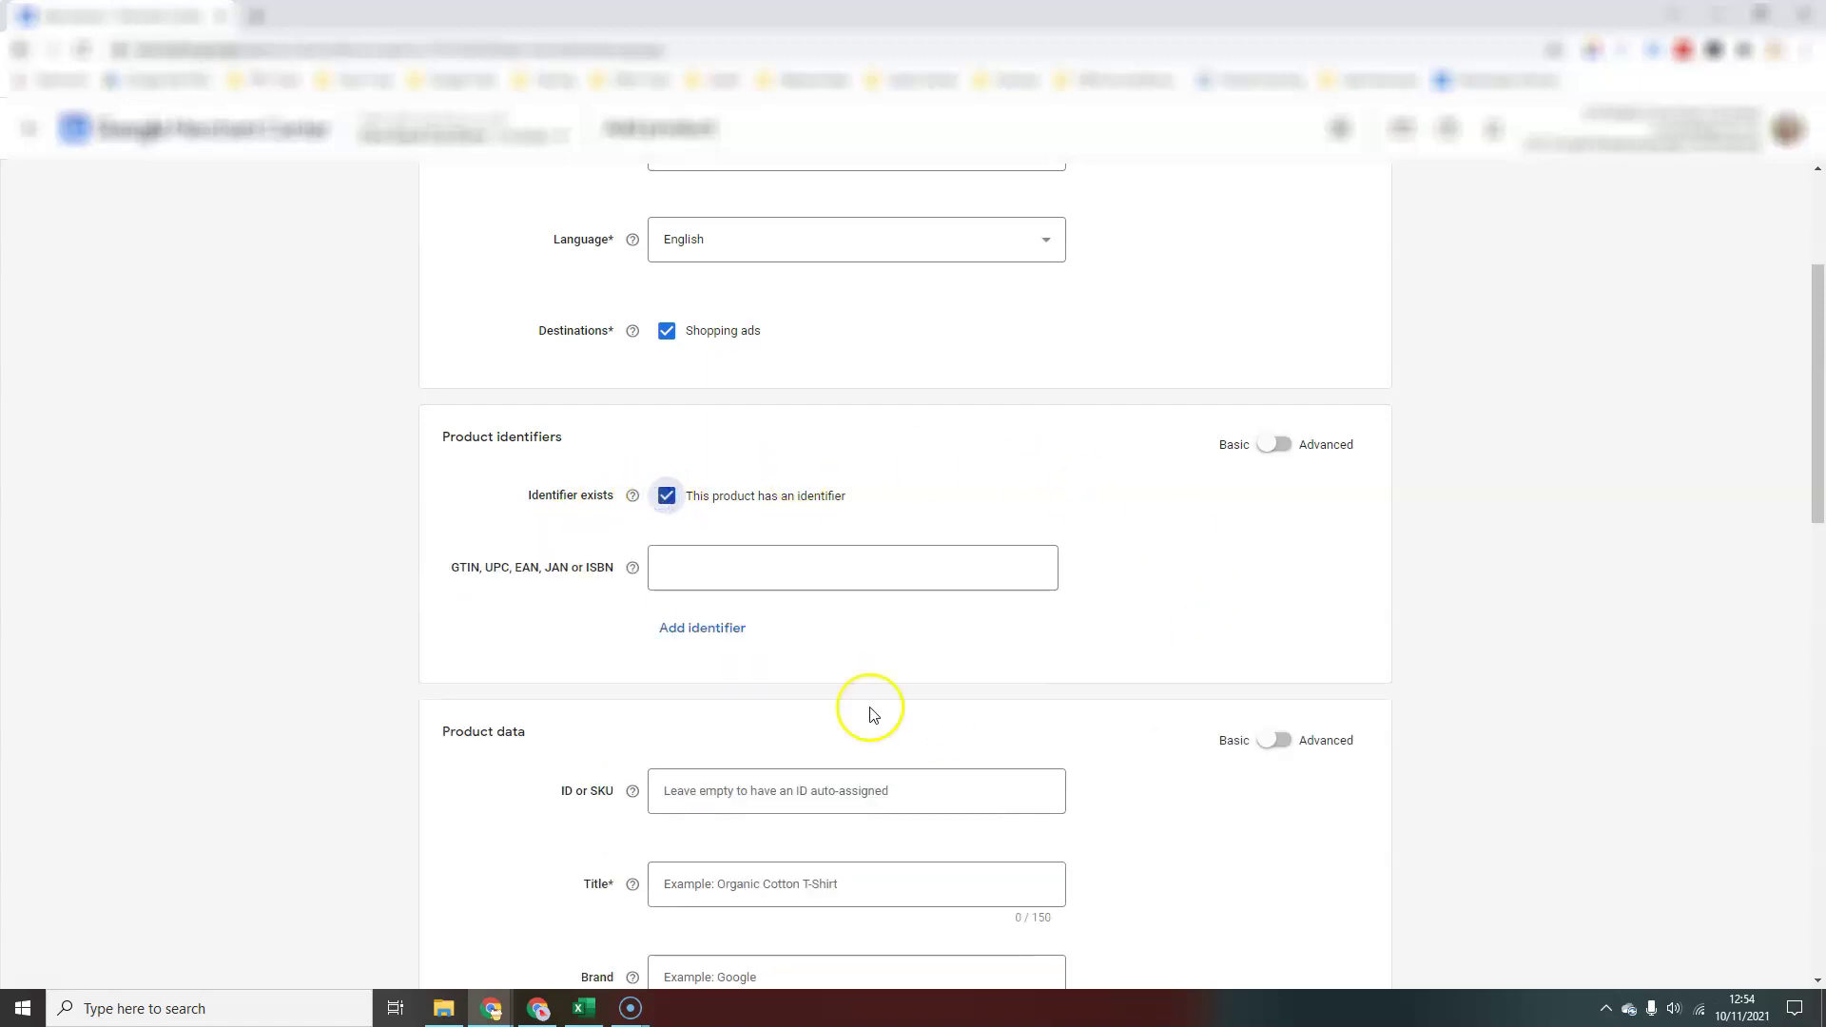
Add two extra identifier entries, remove them, and switch Product identifiers to Advanced to show MPN
left_click(722, 633)
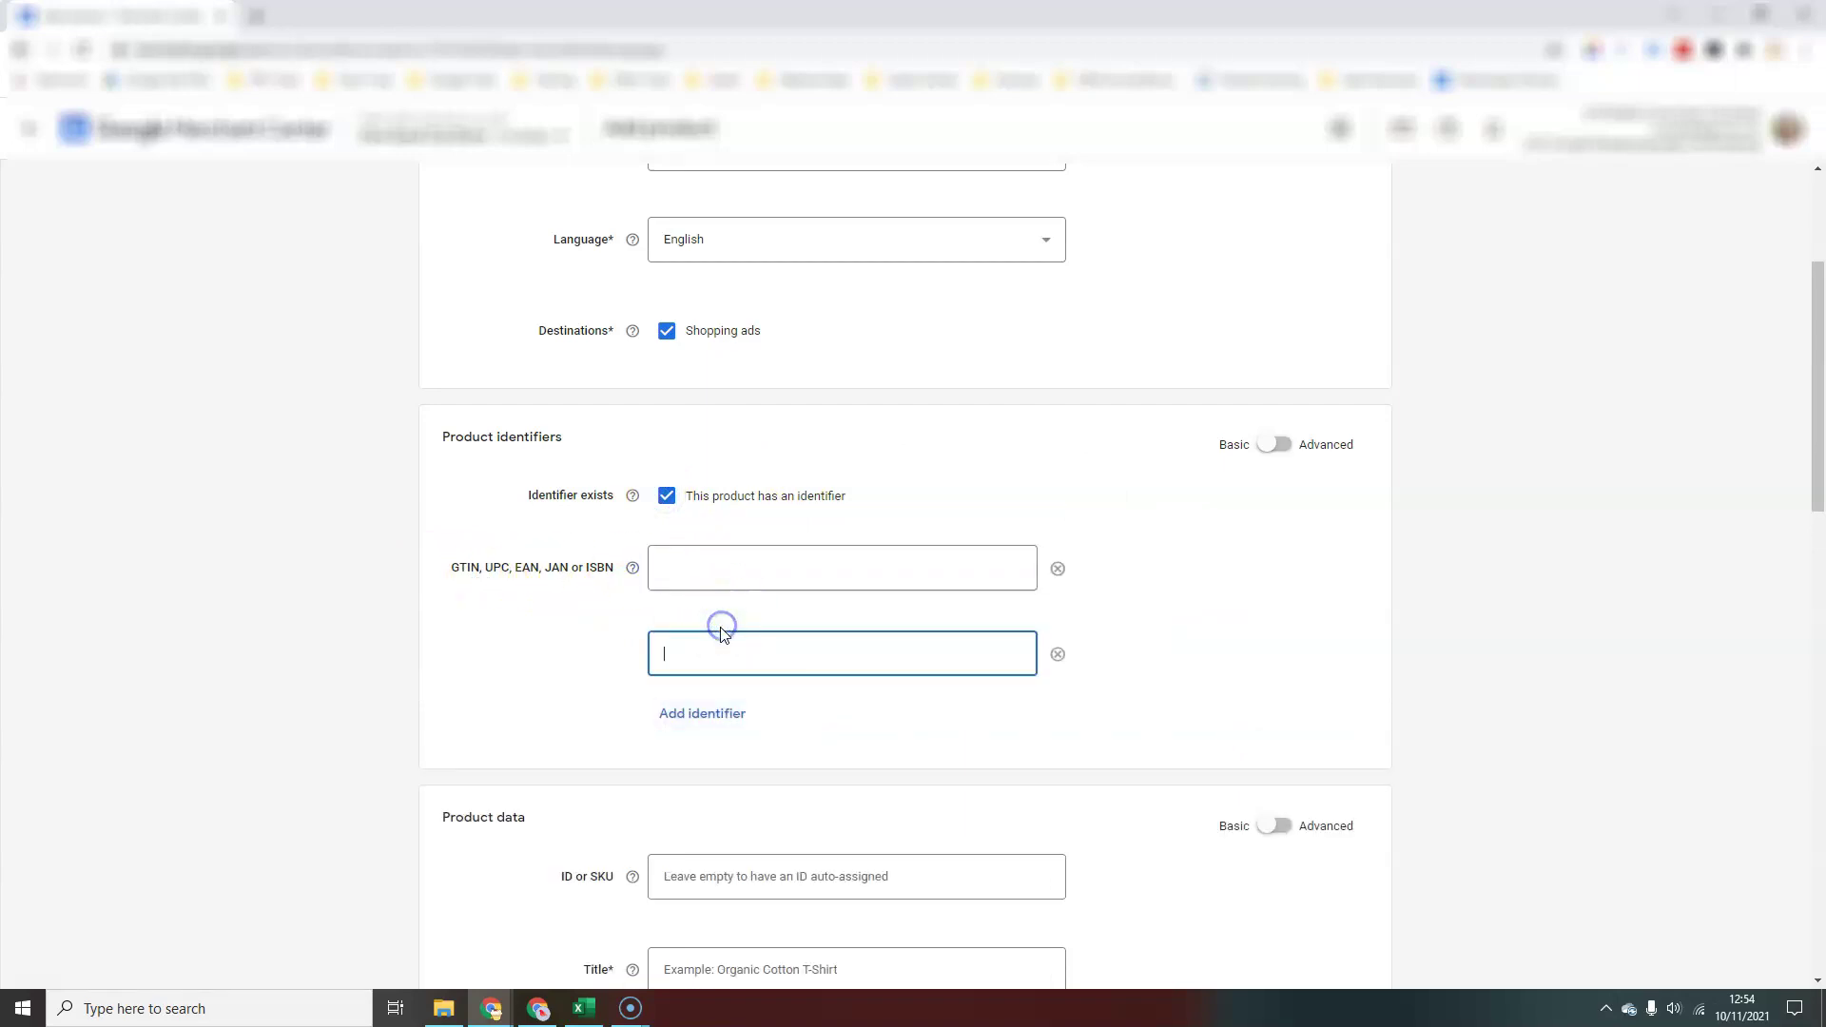
left_click(703, 727)
left_click(1061, 744)
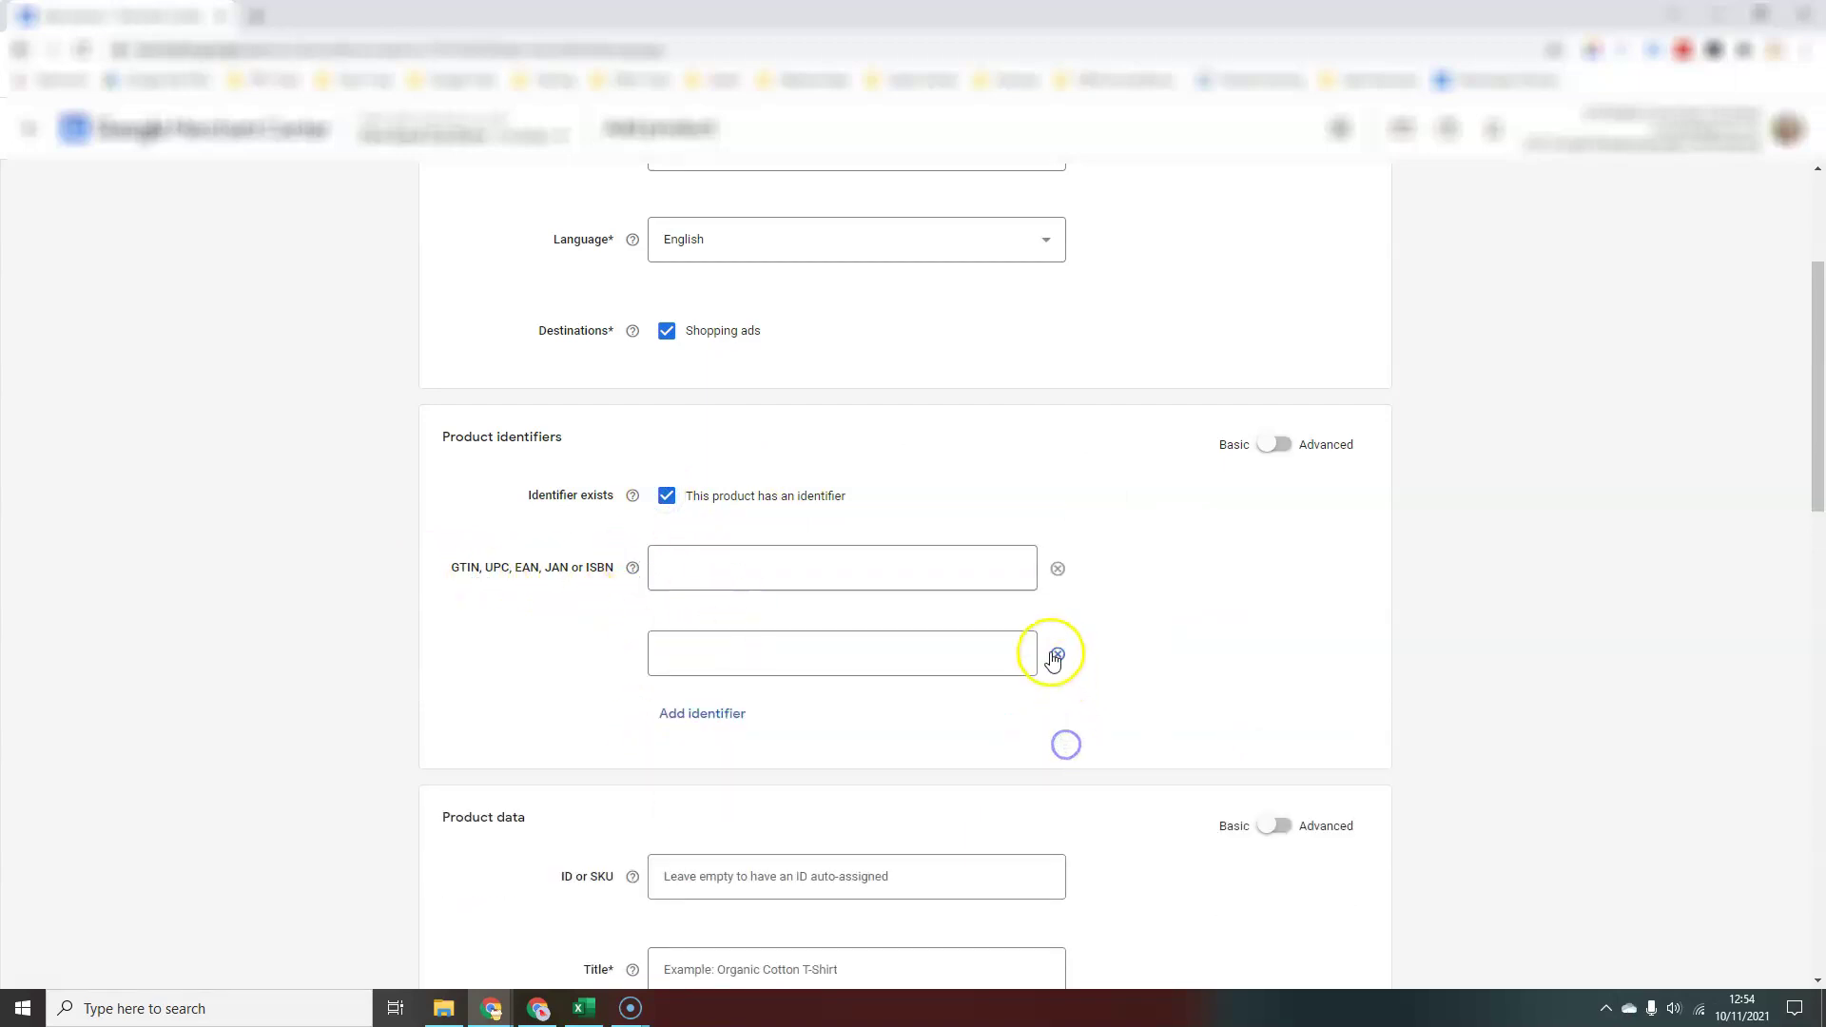
left_click(1057, 569)
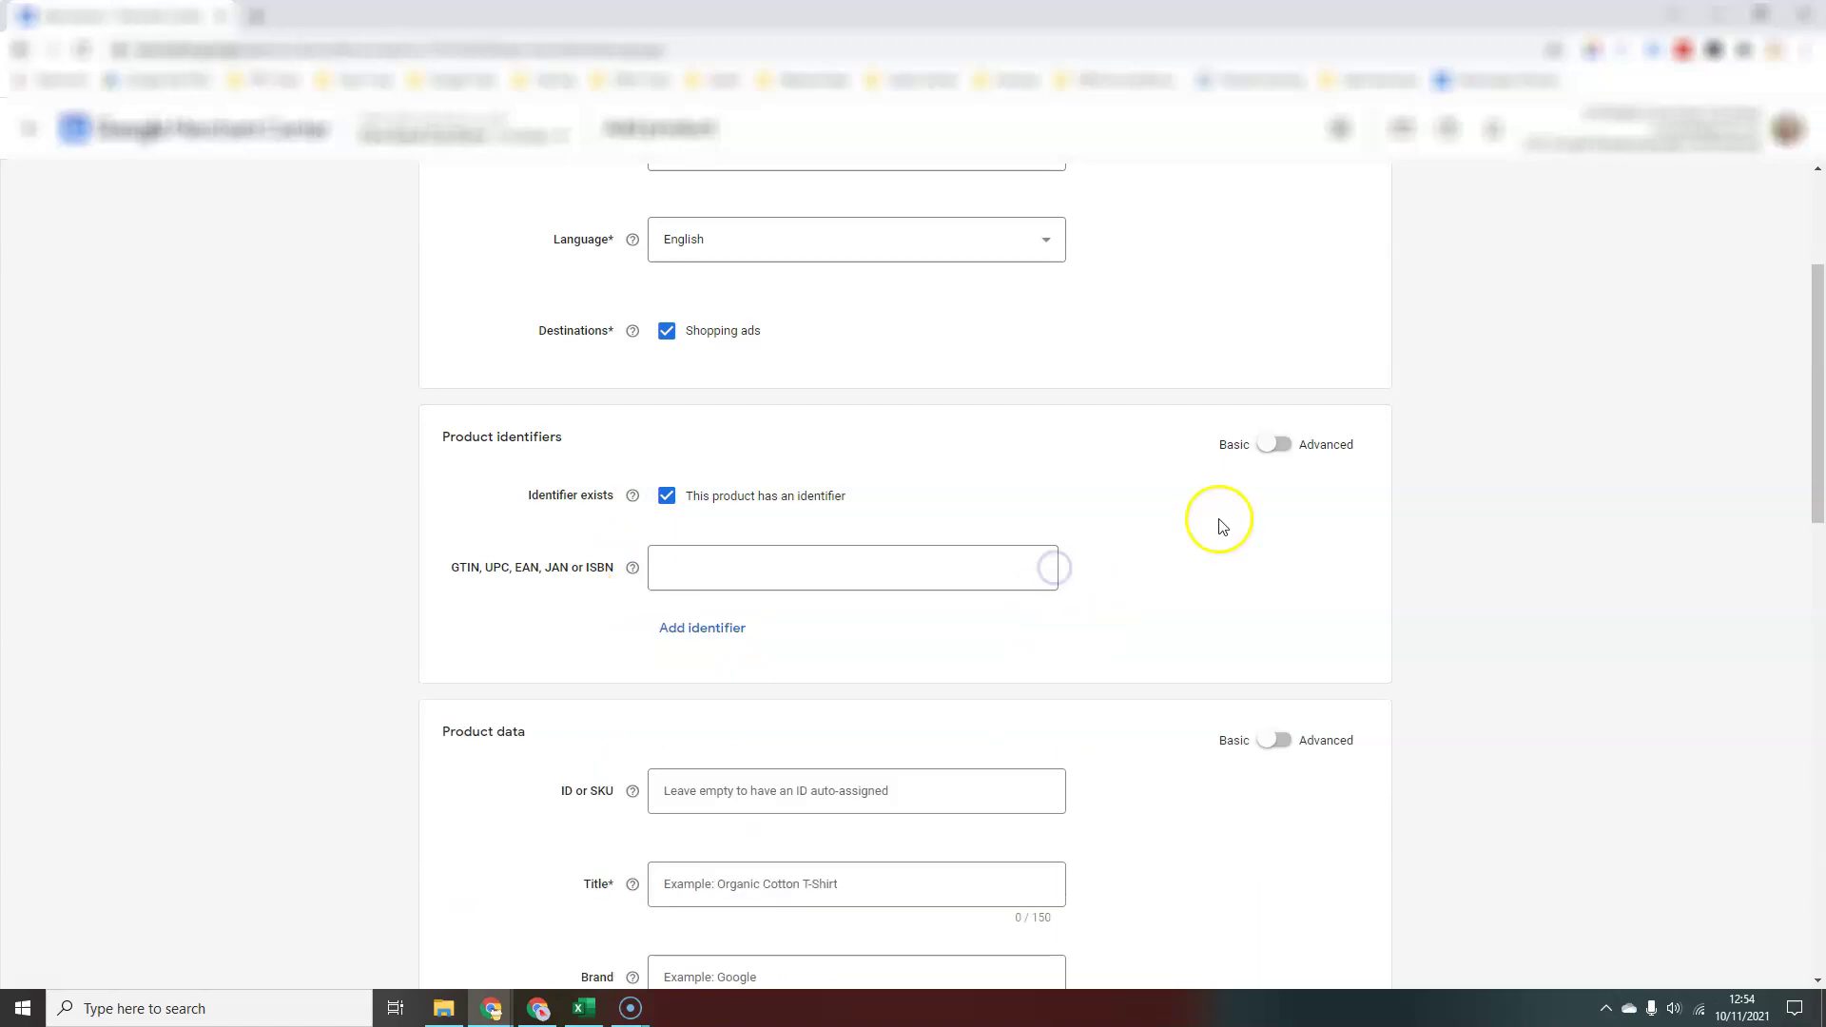
left_click(1284, 453)
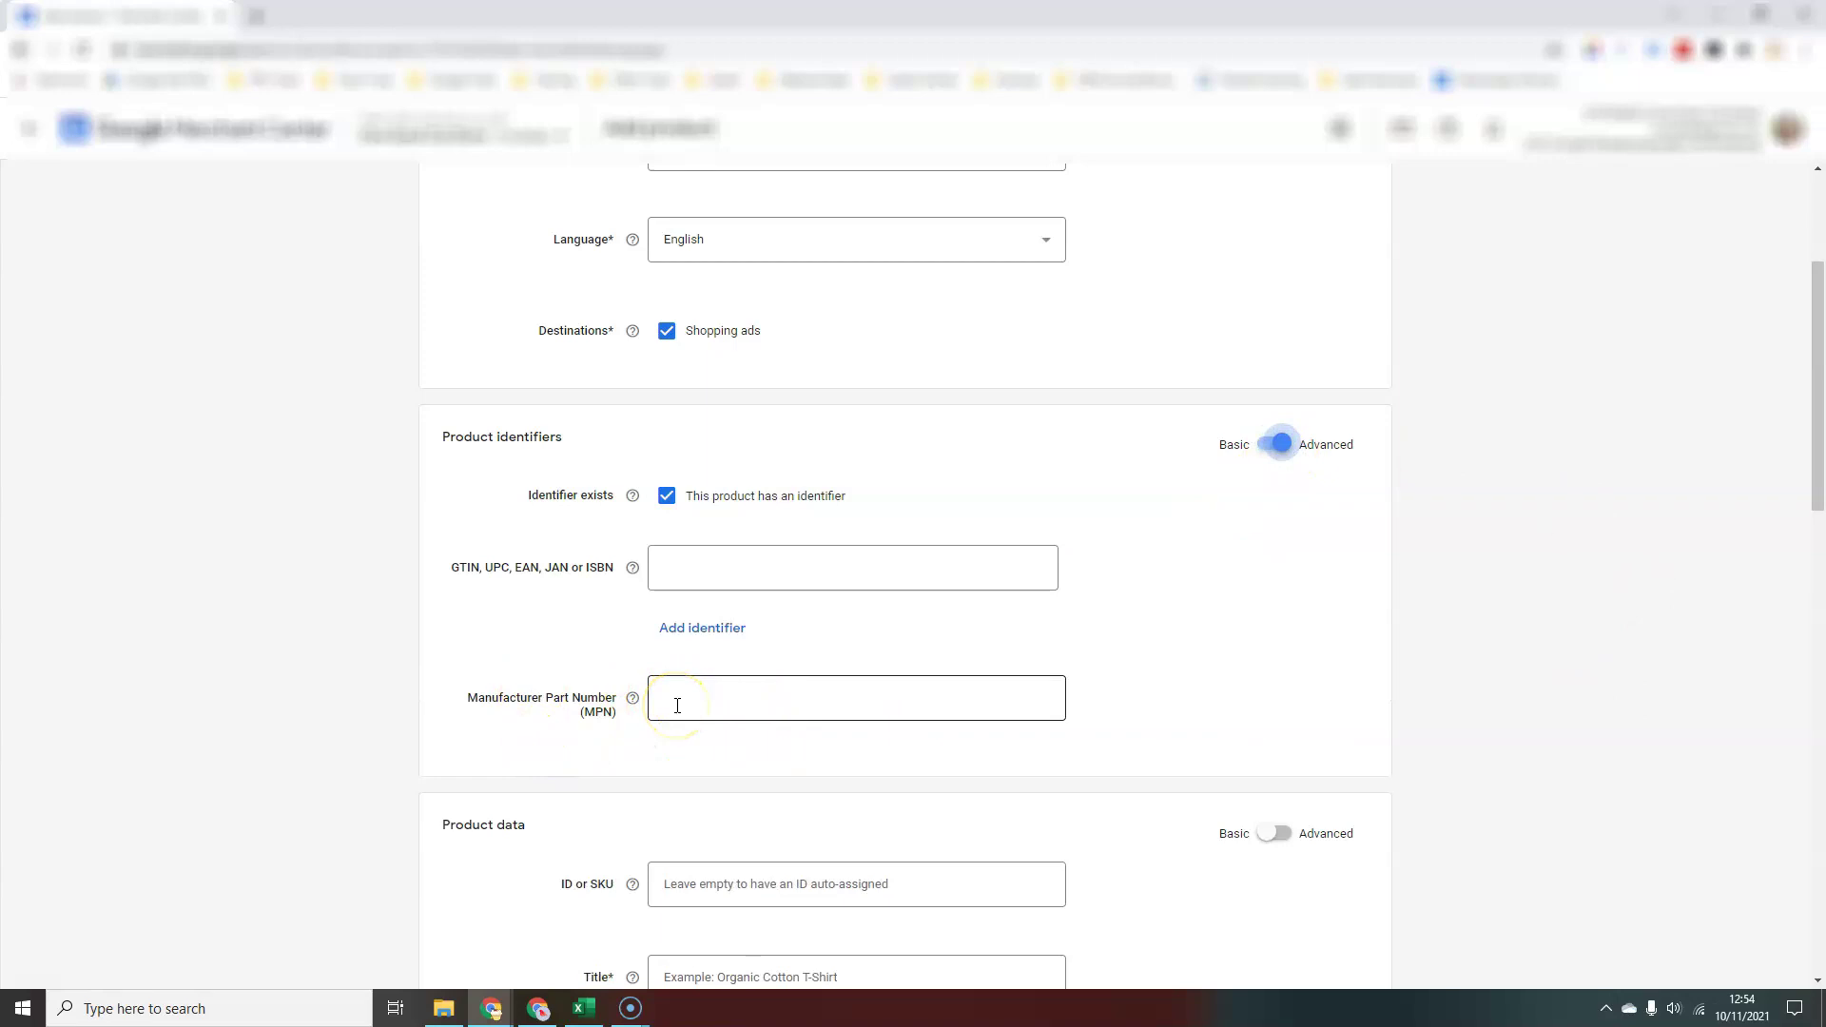
left_click(691, 710)
scroll(1236, 699, "down", 5)
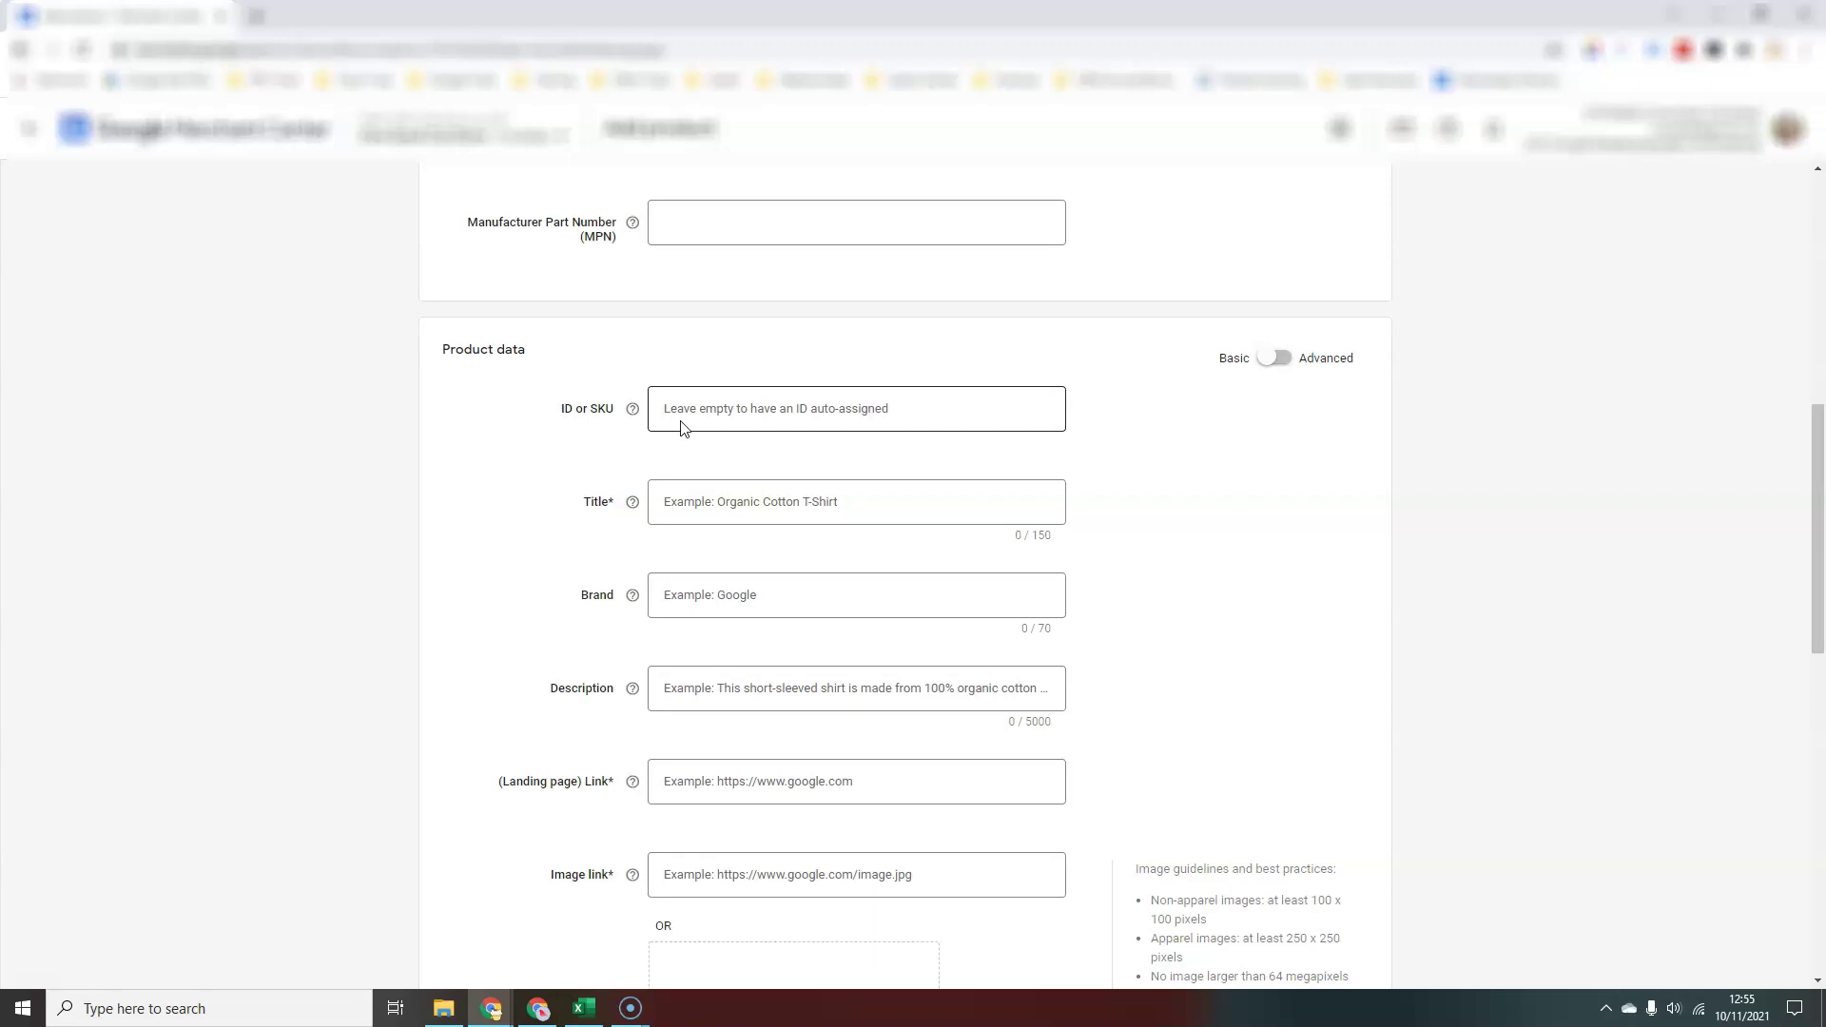
left_click(620, 449)
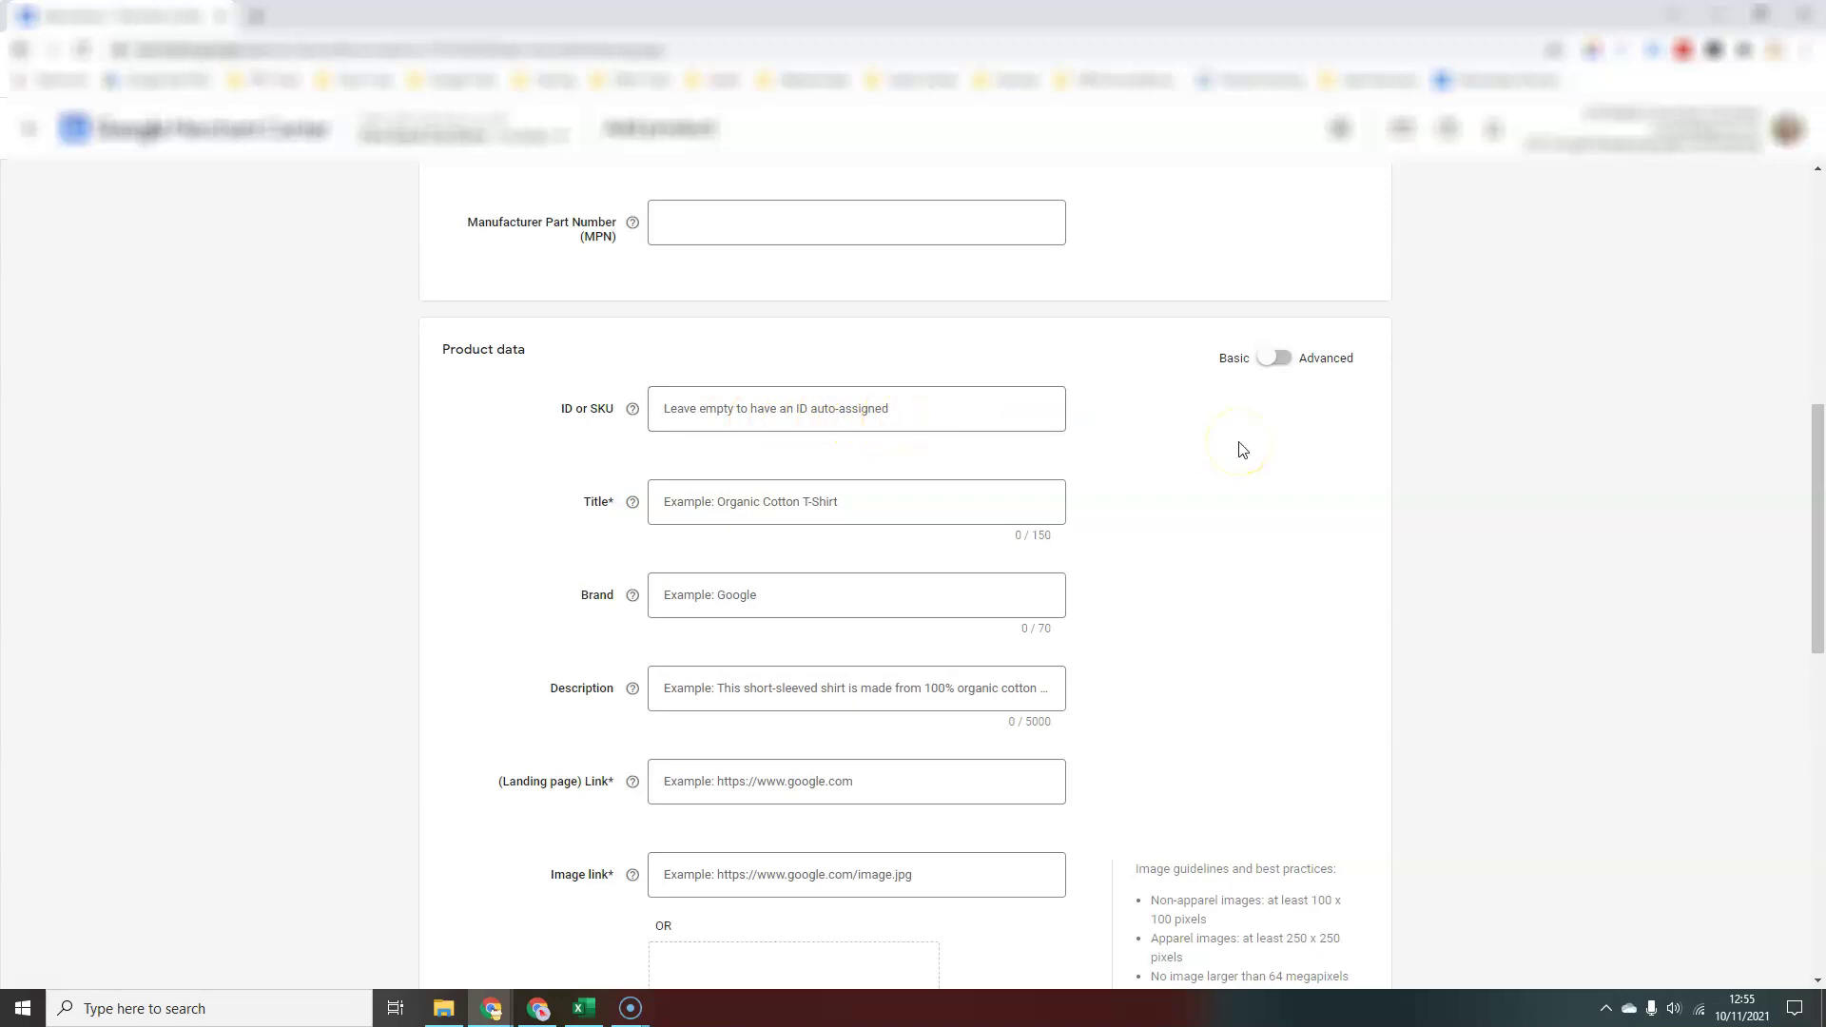
scroll(1242, 449, "down", 2)
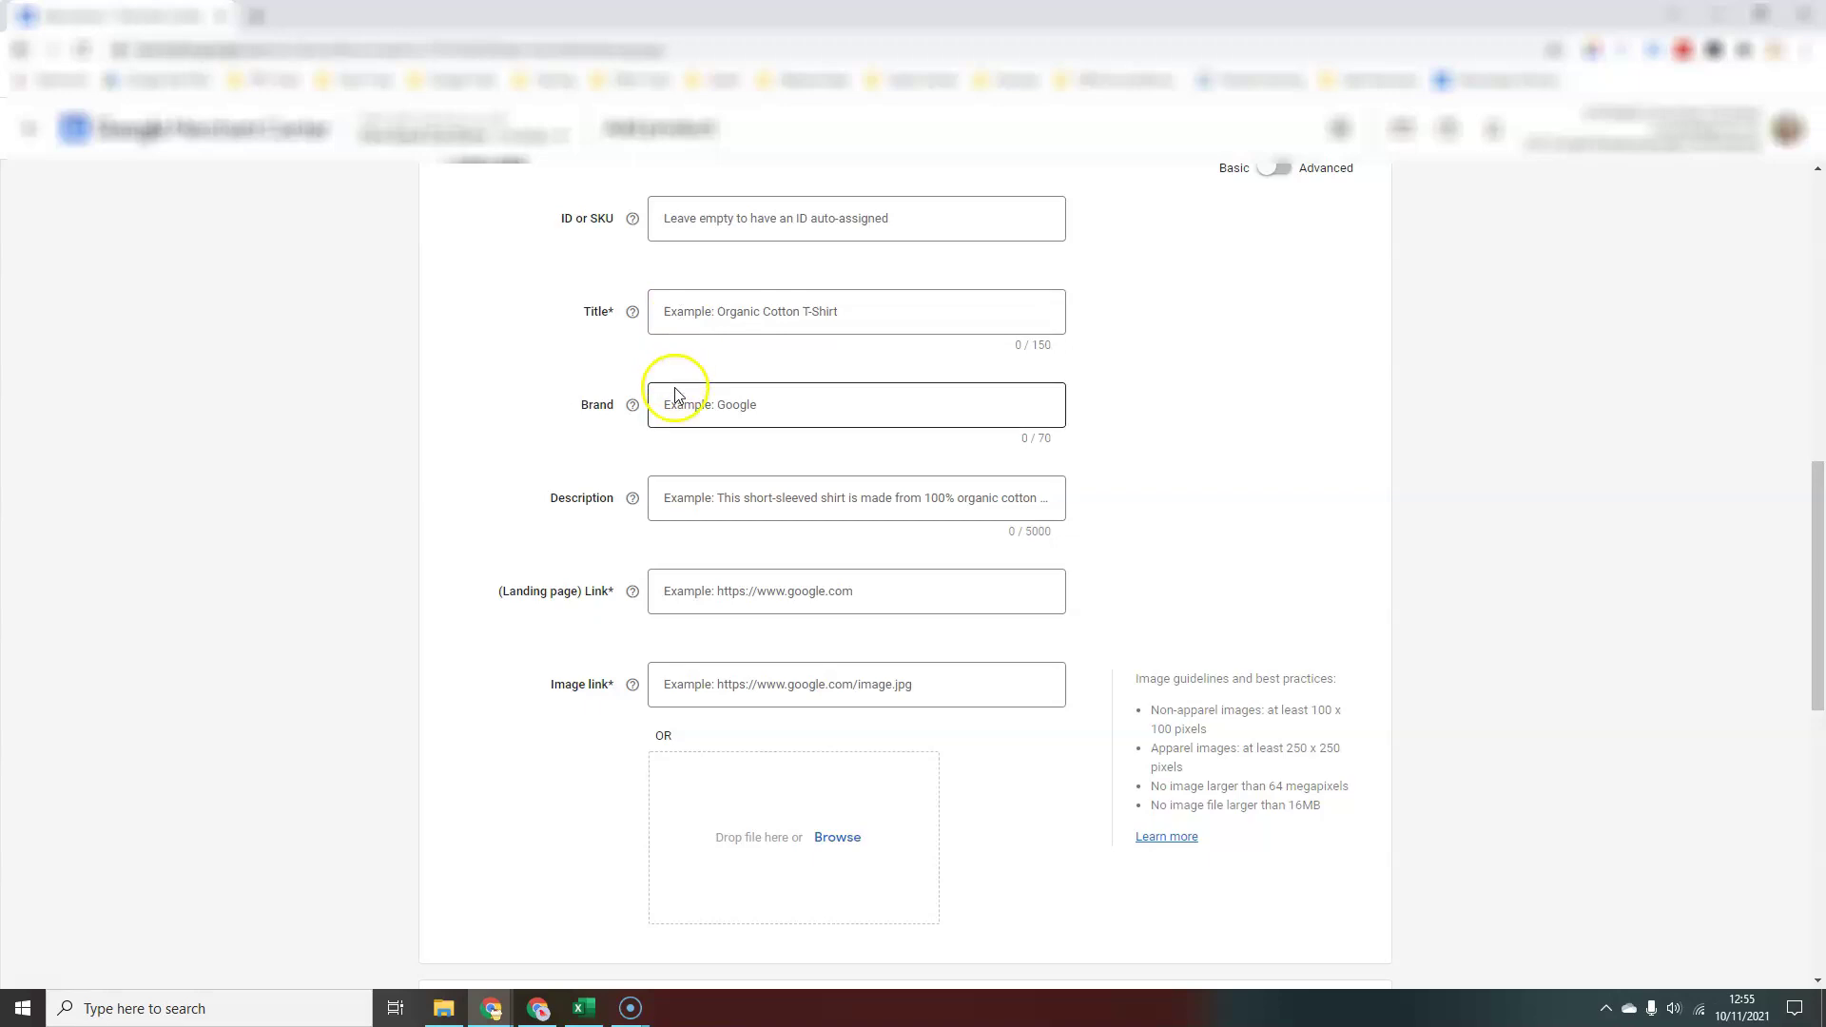
left_click(681, 497)
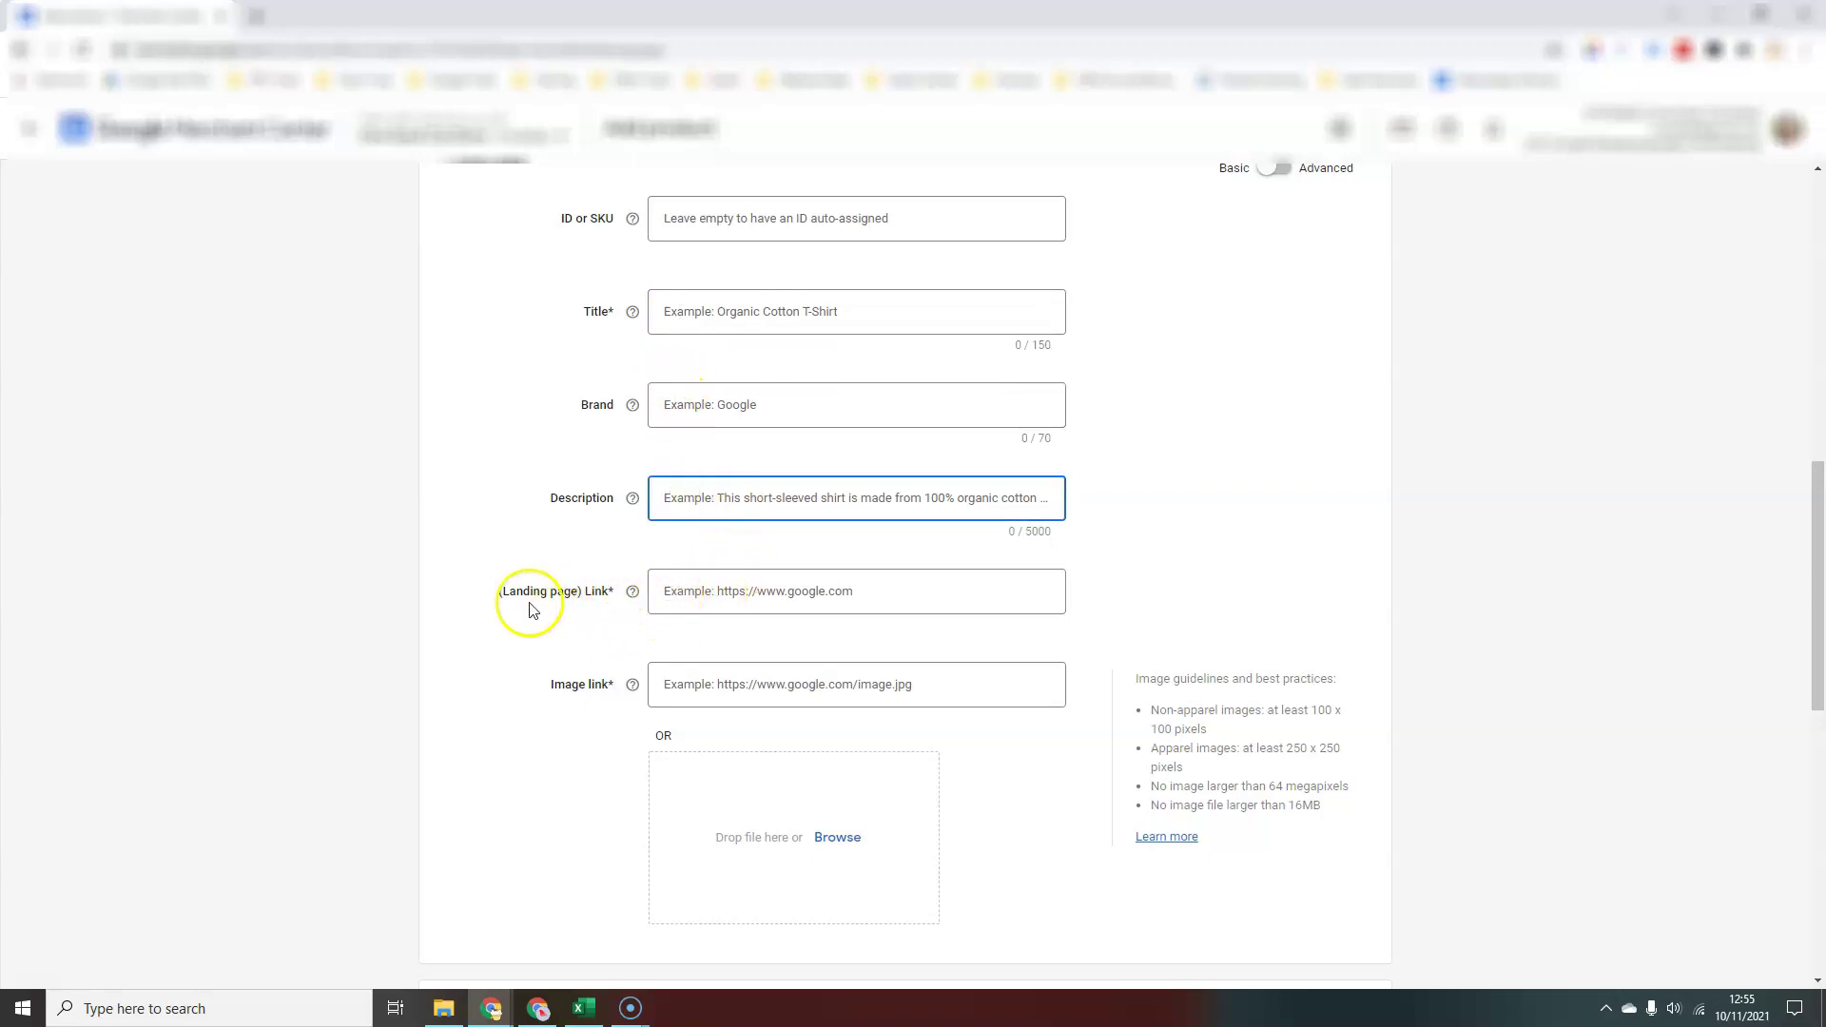
left_click(664, 594)
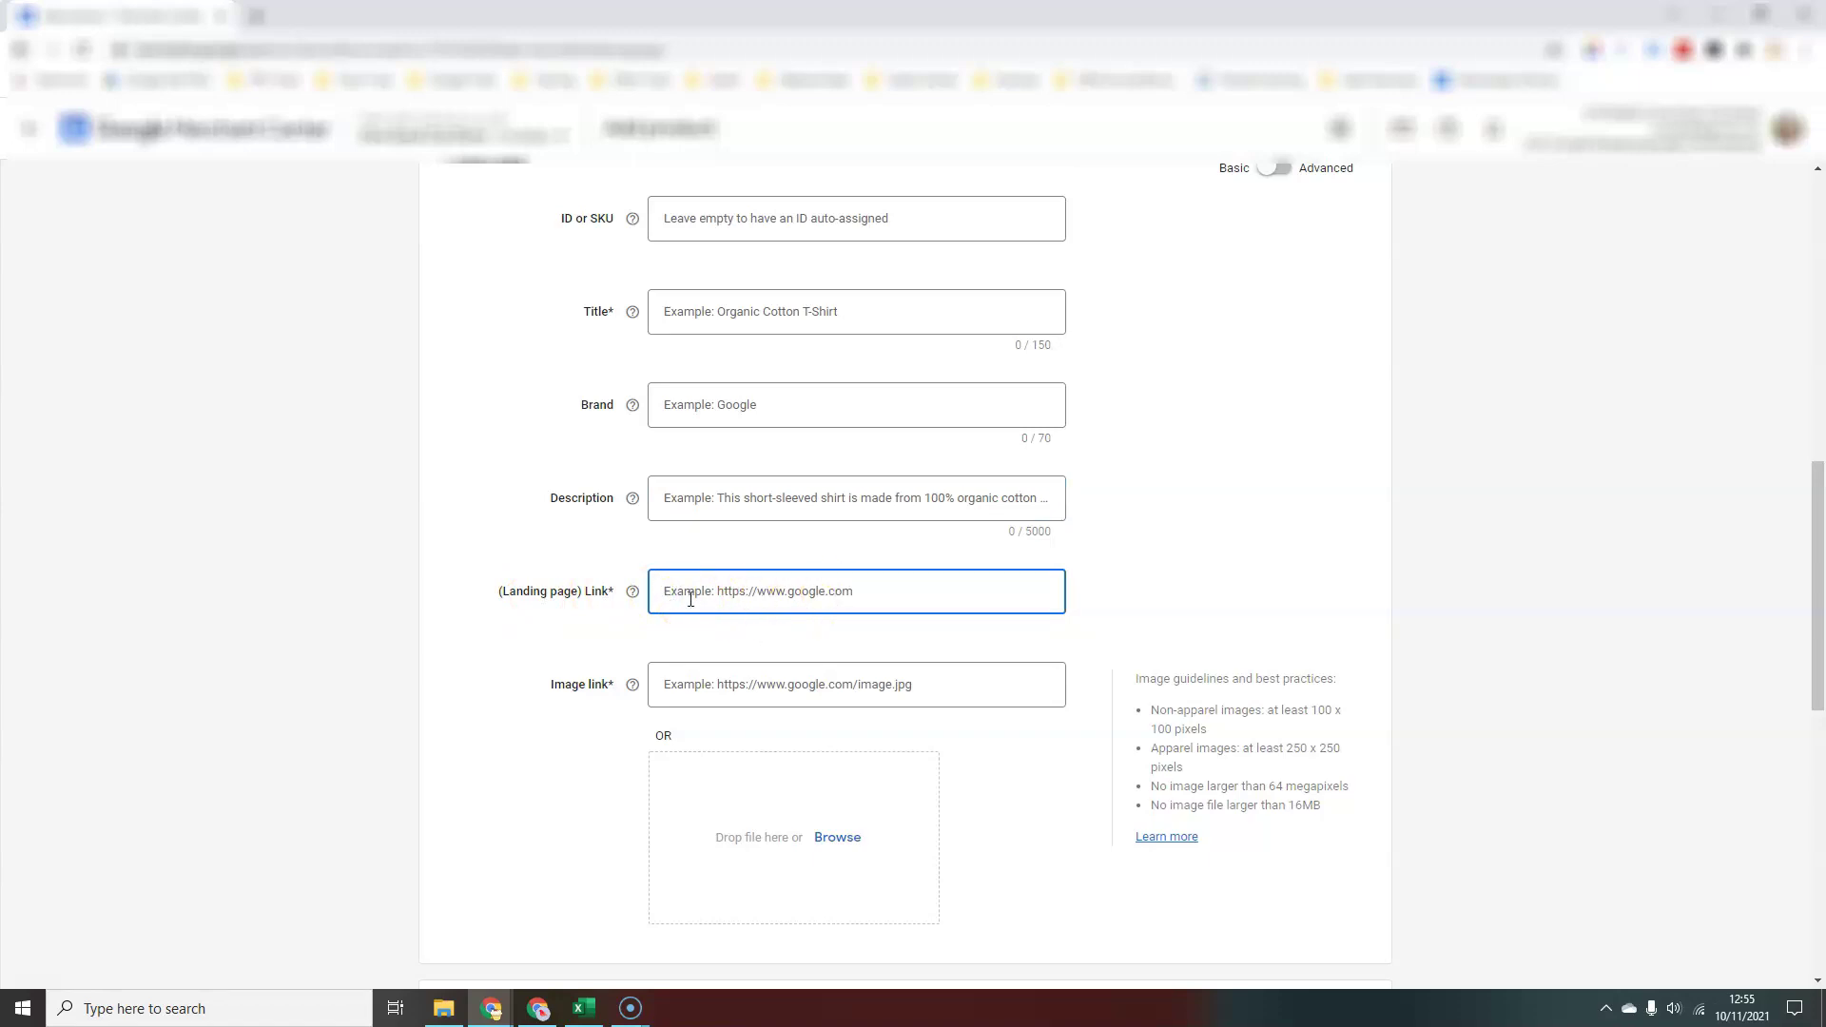
scroll(713, 715, "down", 1)
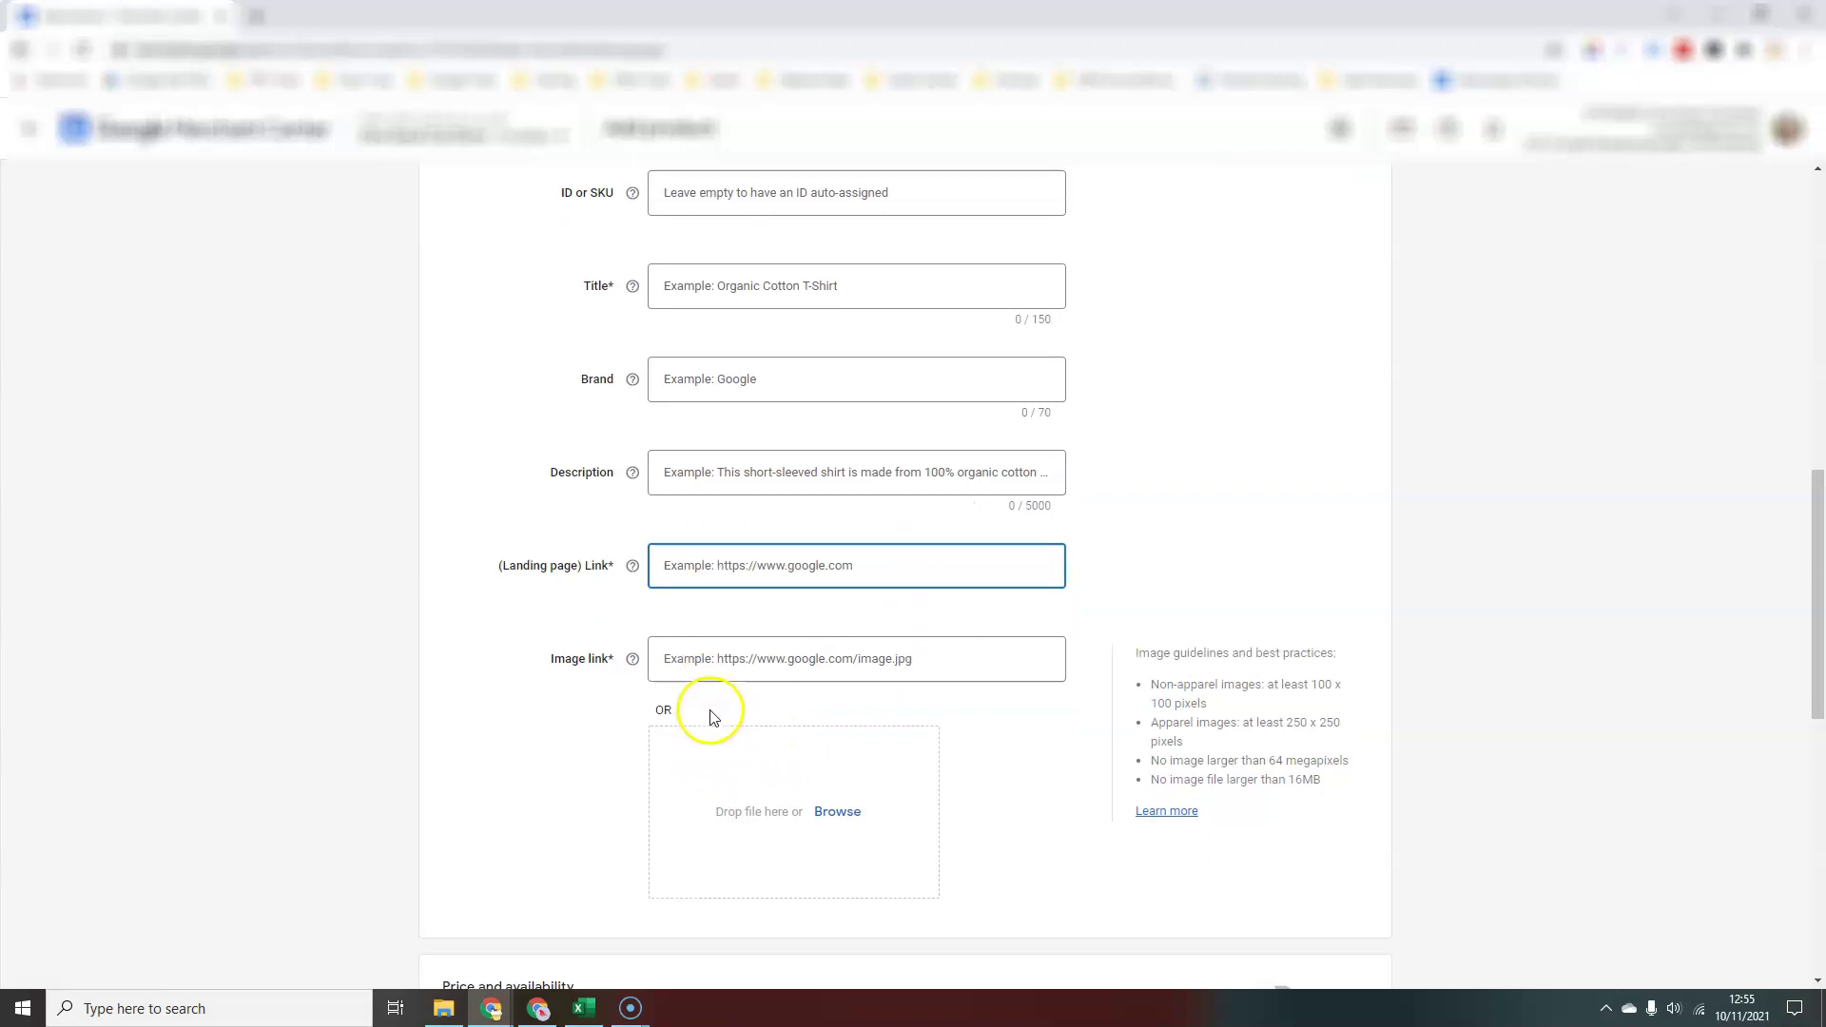
scroll(713, 715, "down", 2)
left_click(711, 496)
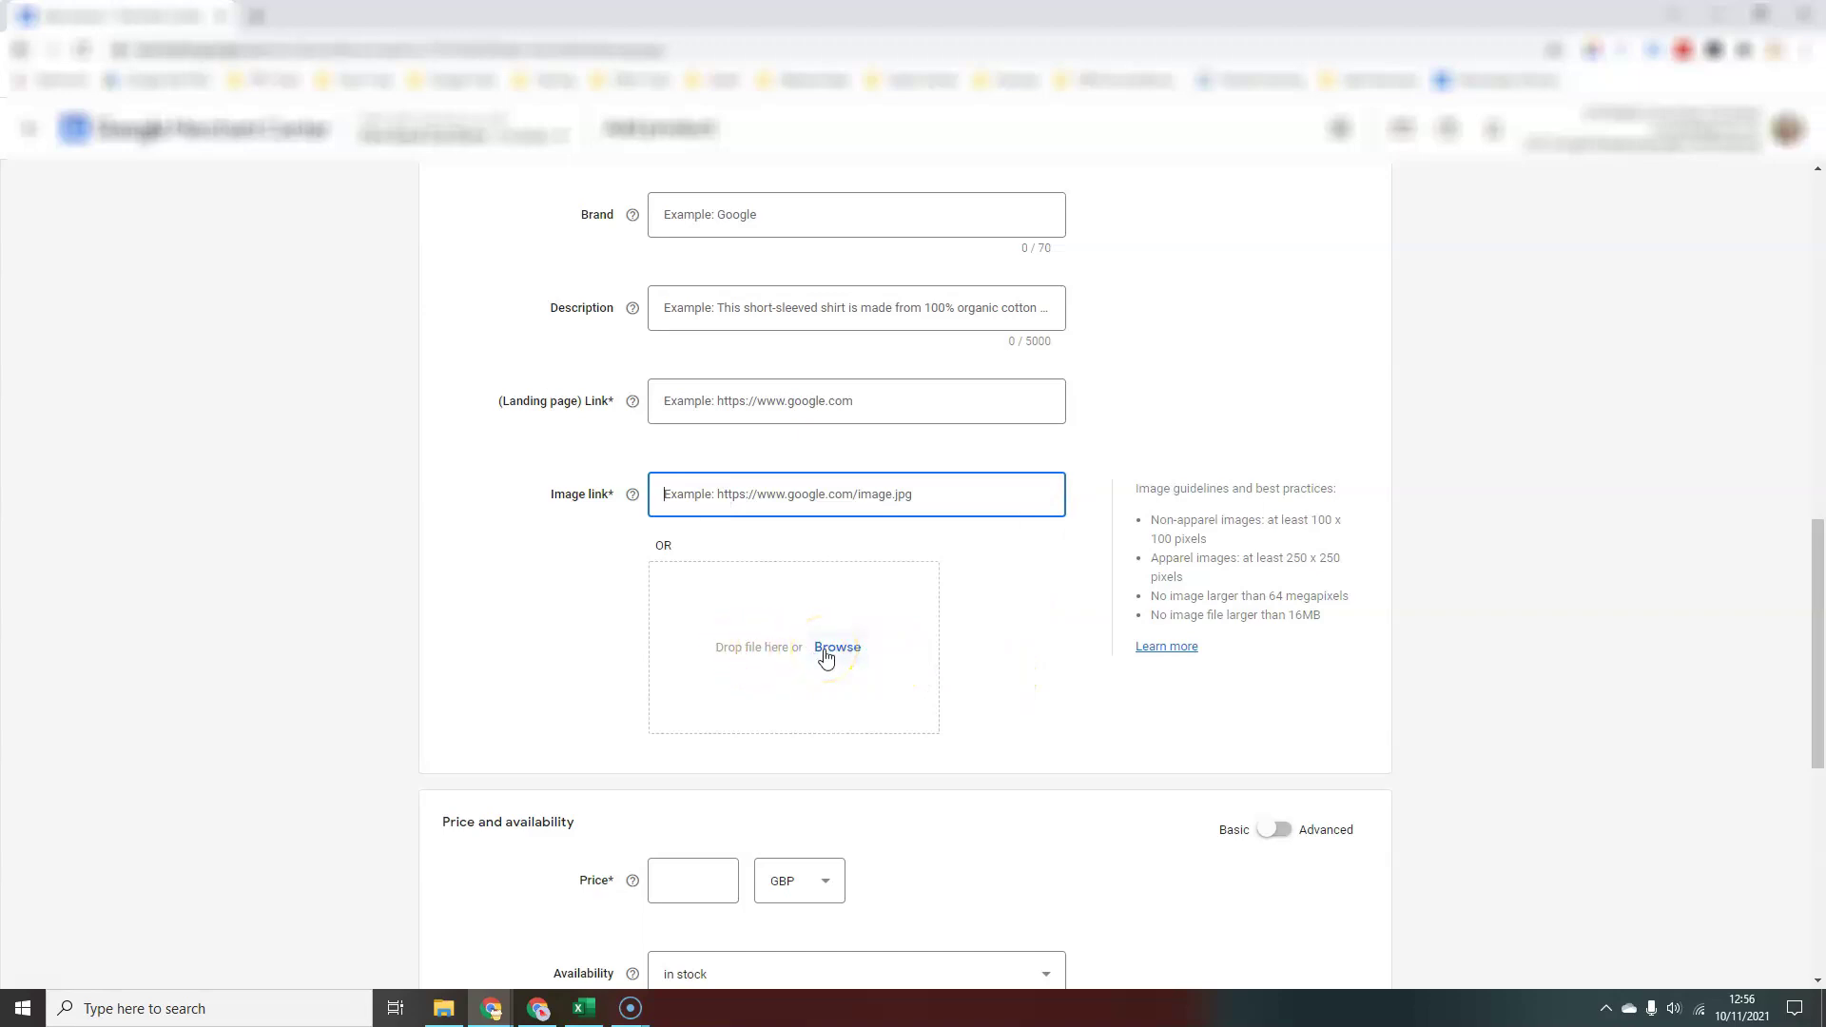
Switch Price and availability to Advanced and set availability to preorder
scroll(1124, 635, "up", 7)
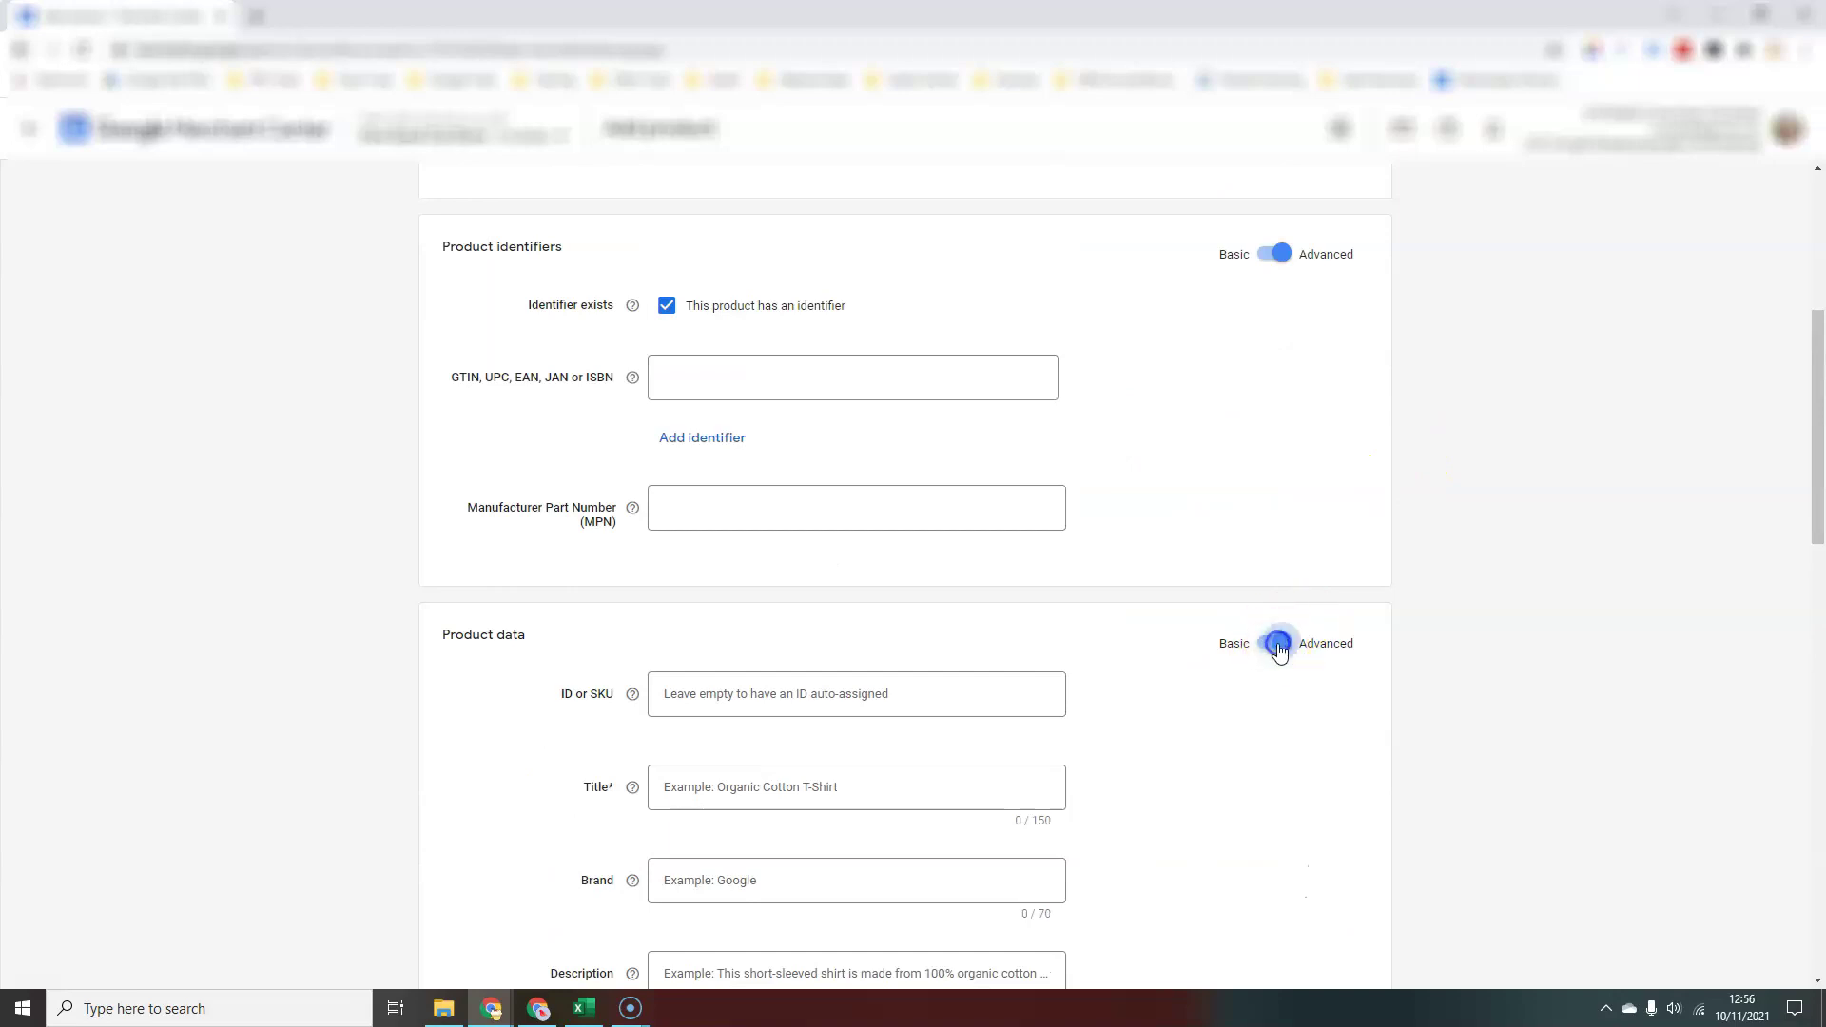
scroll(1211, 717, "down", 7)
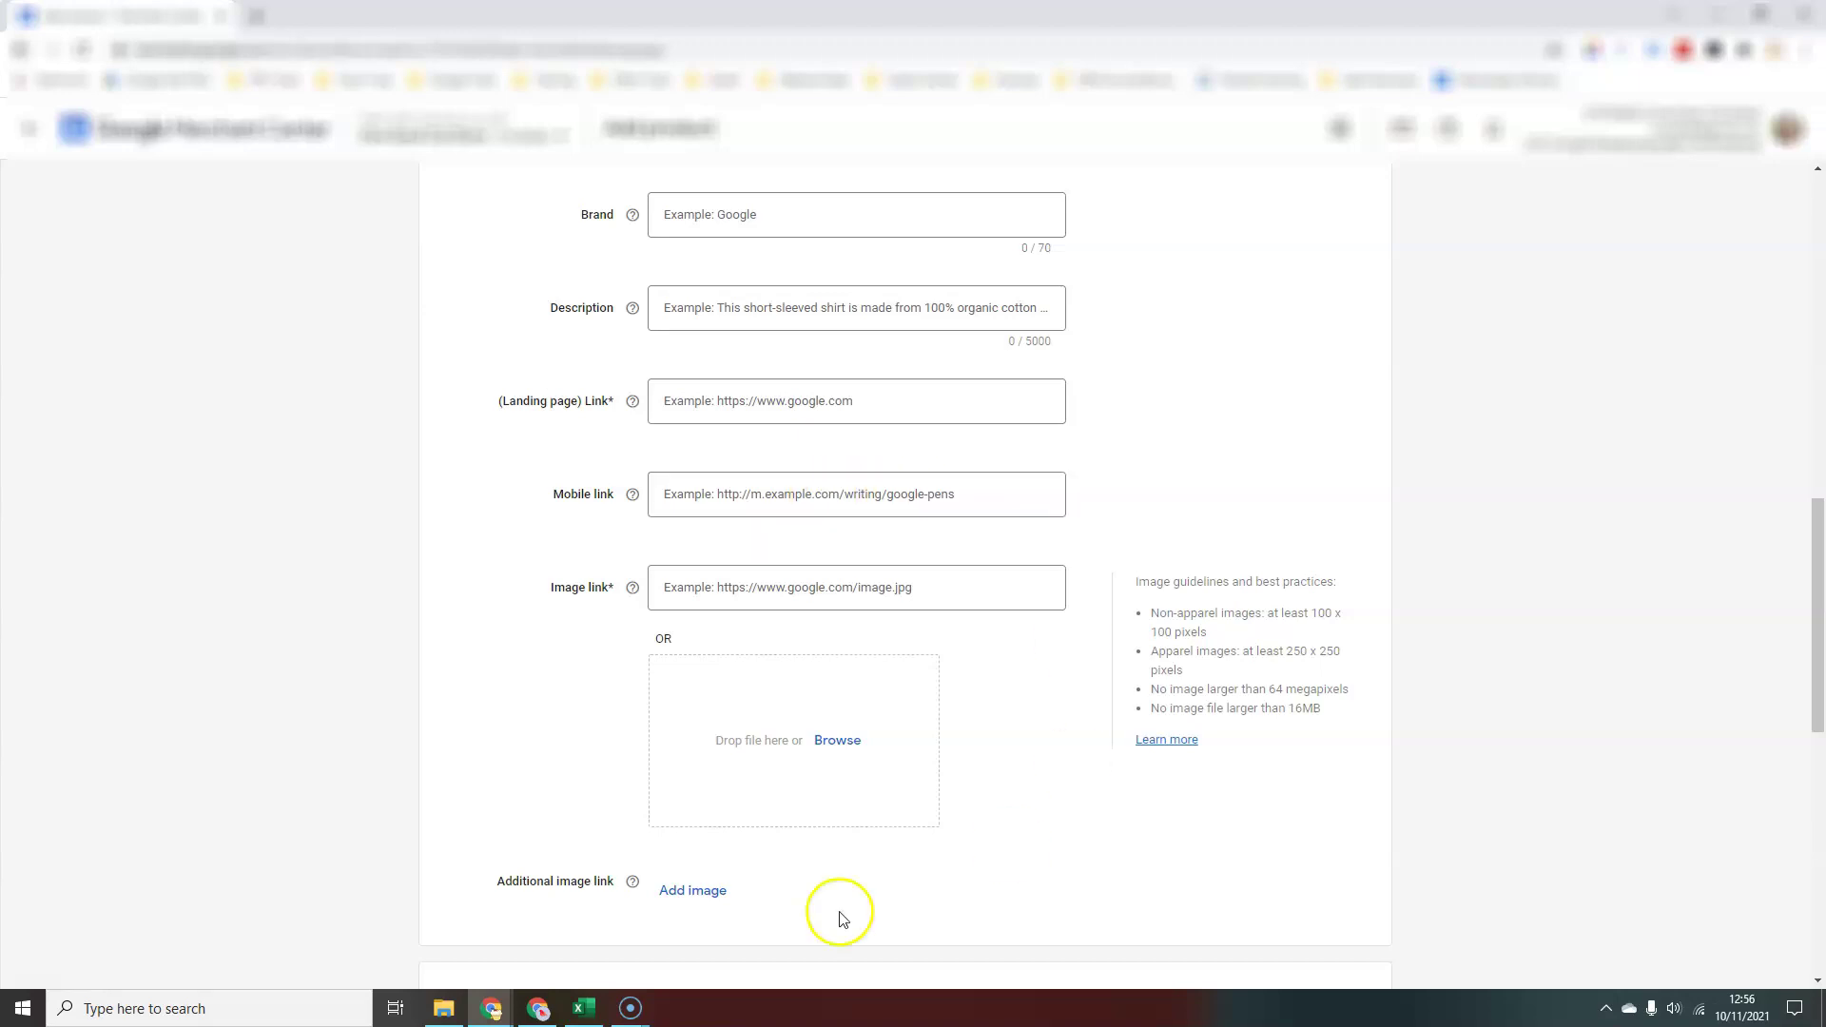
scroll(663, 623, "down", 3)
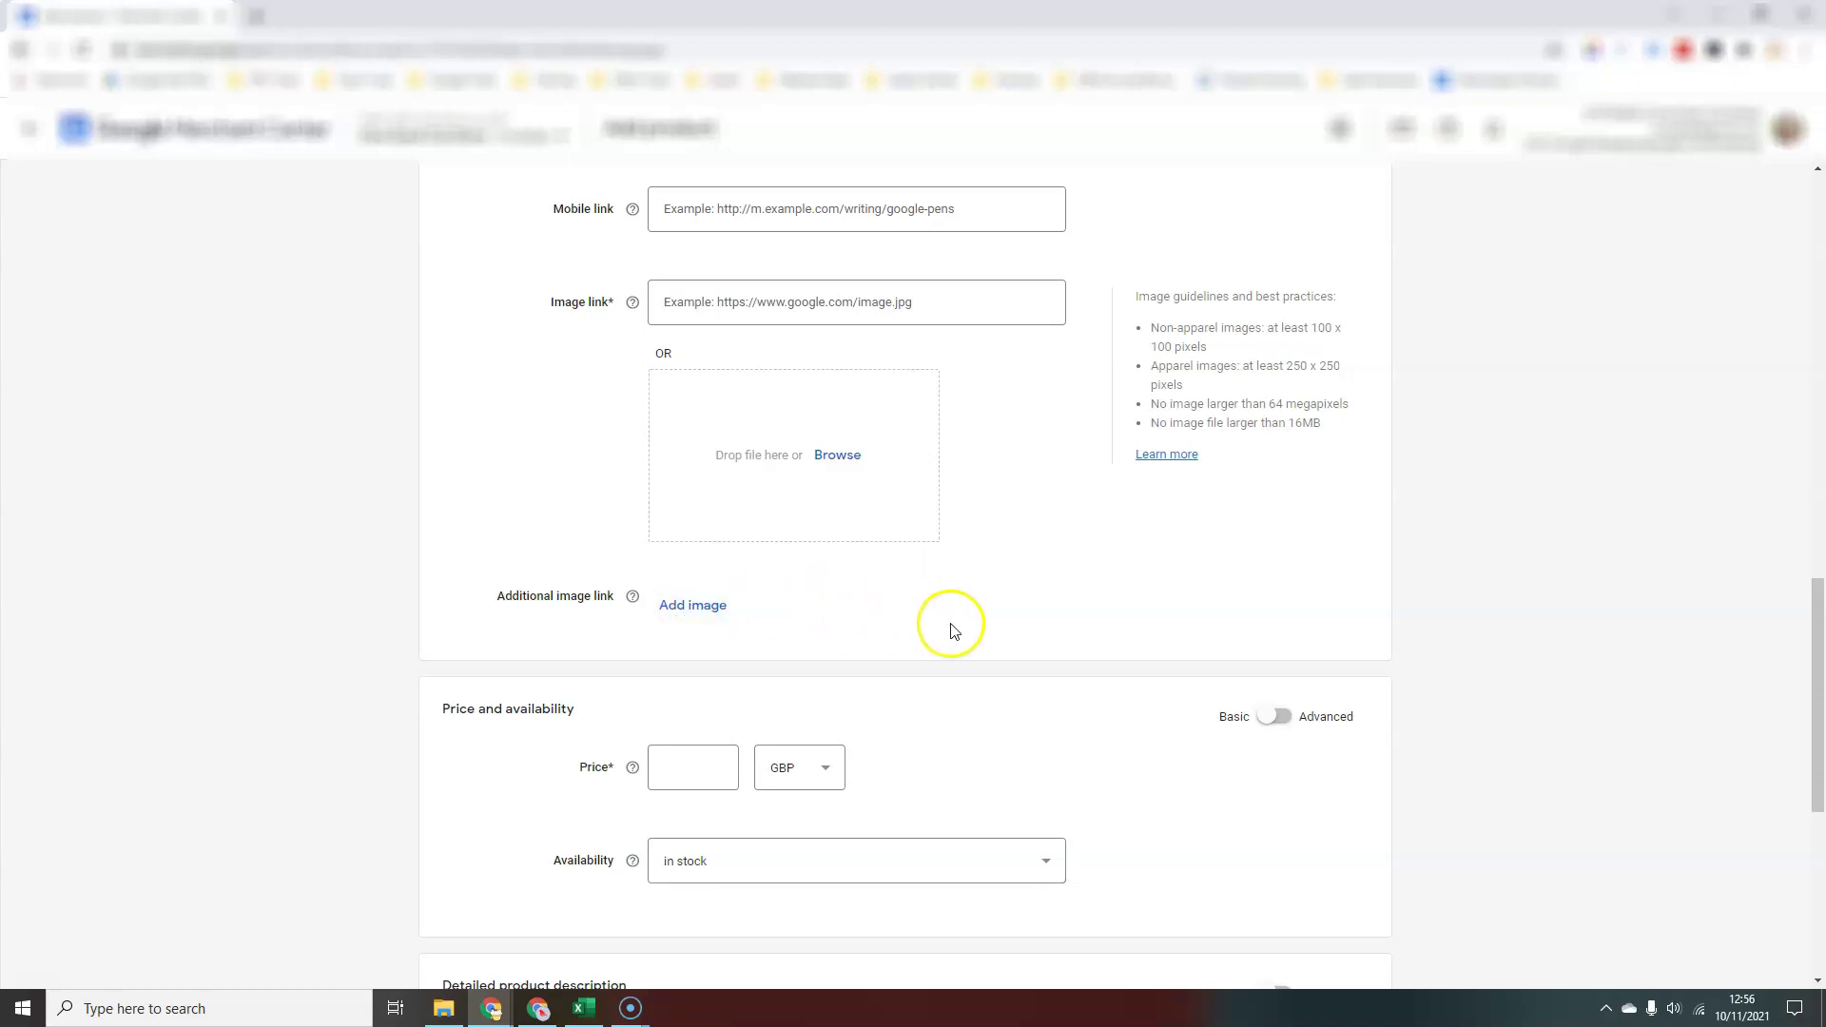
scroll(956, 656, "down", 3)
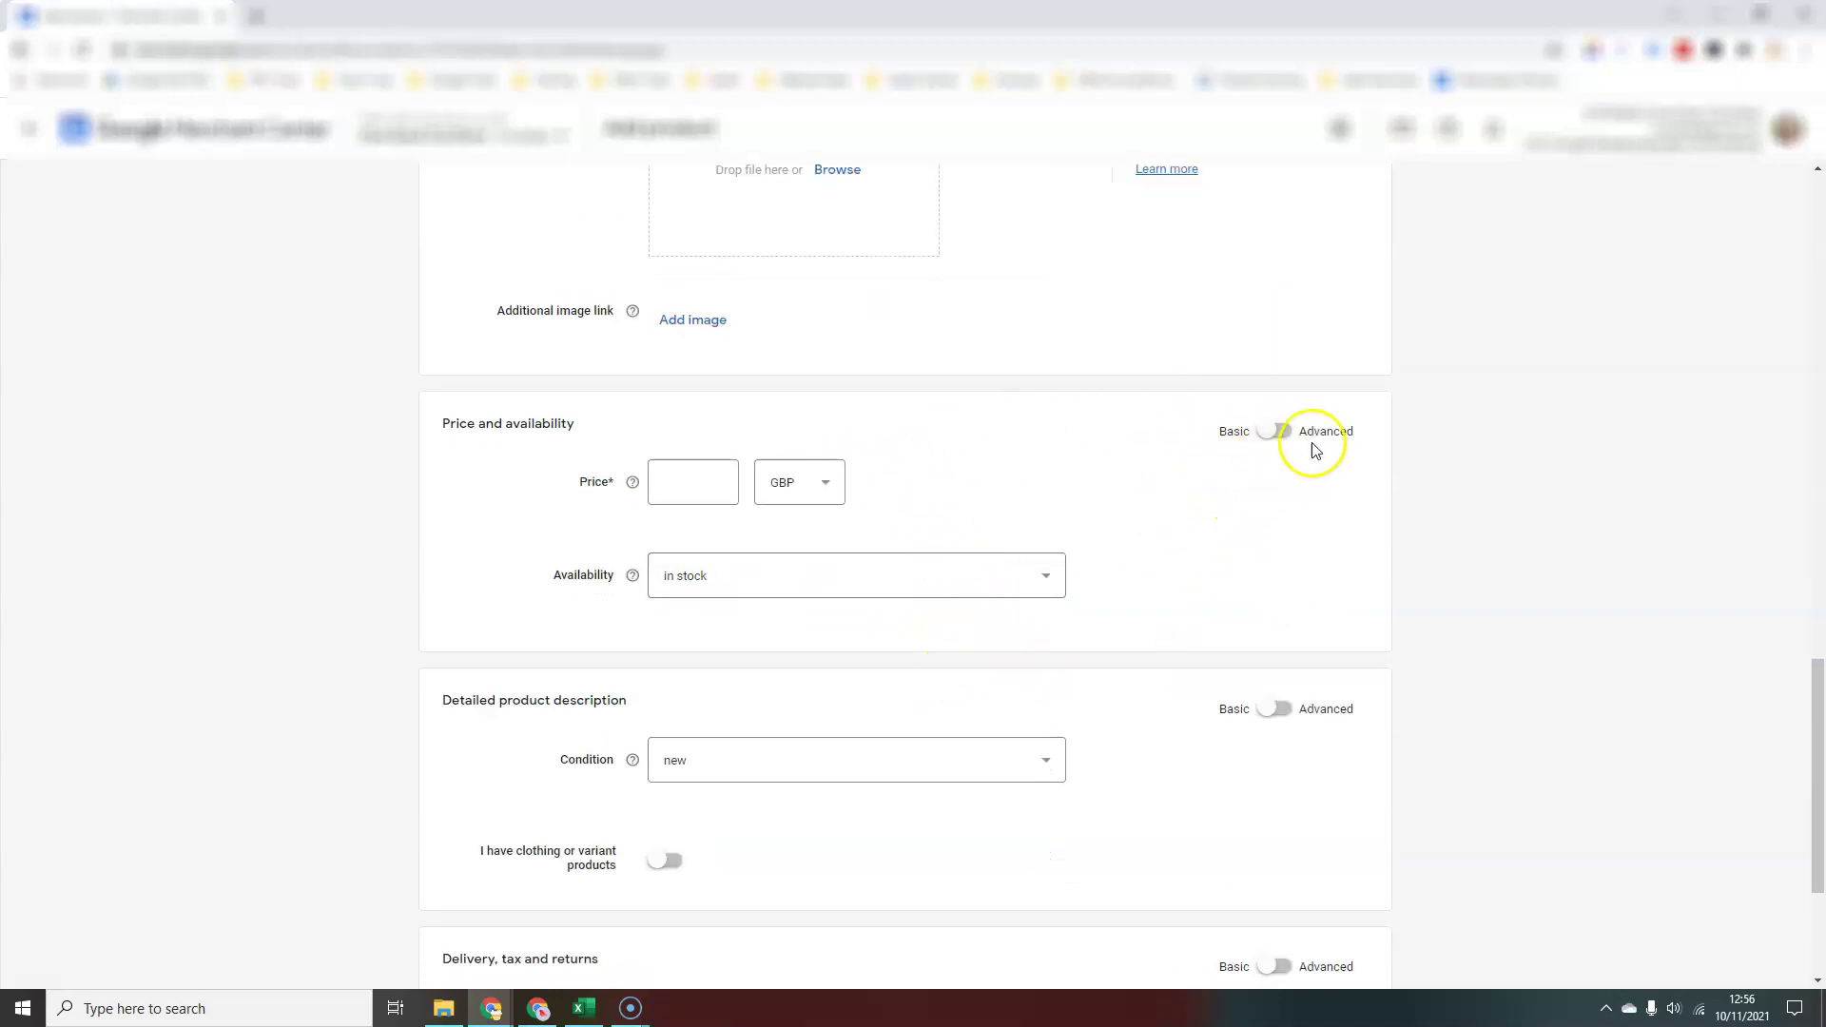
left_click(1286, 433)
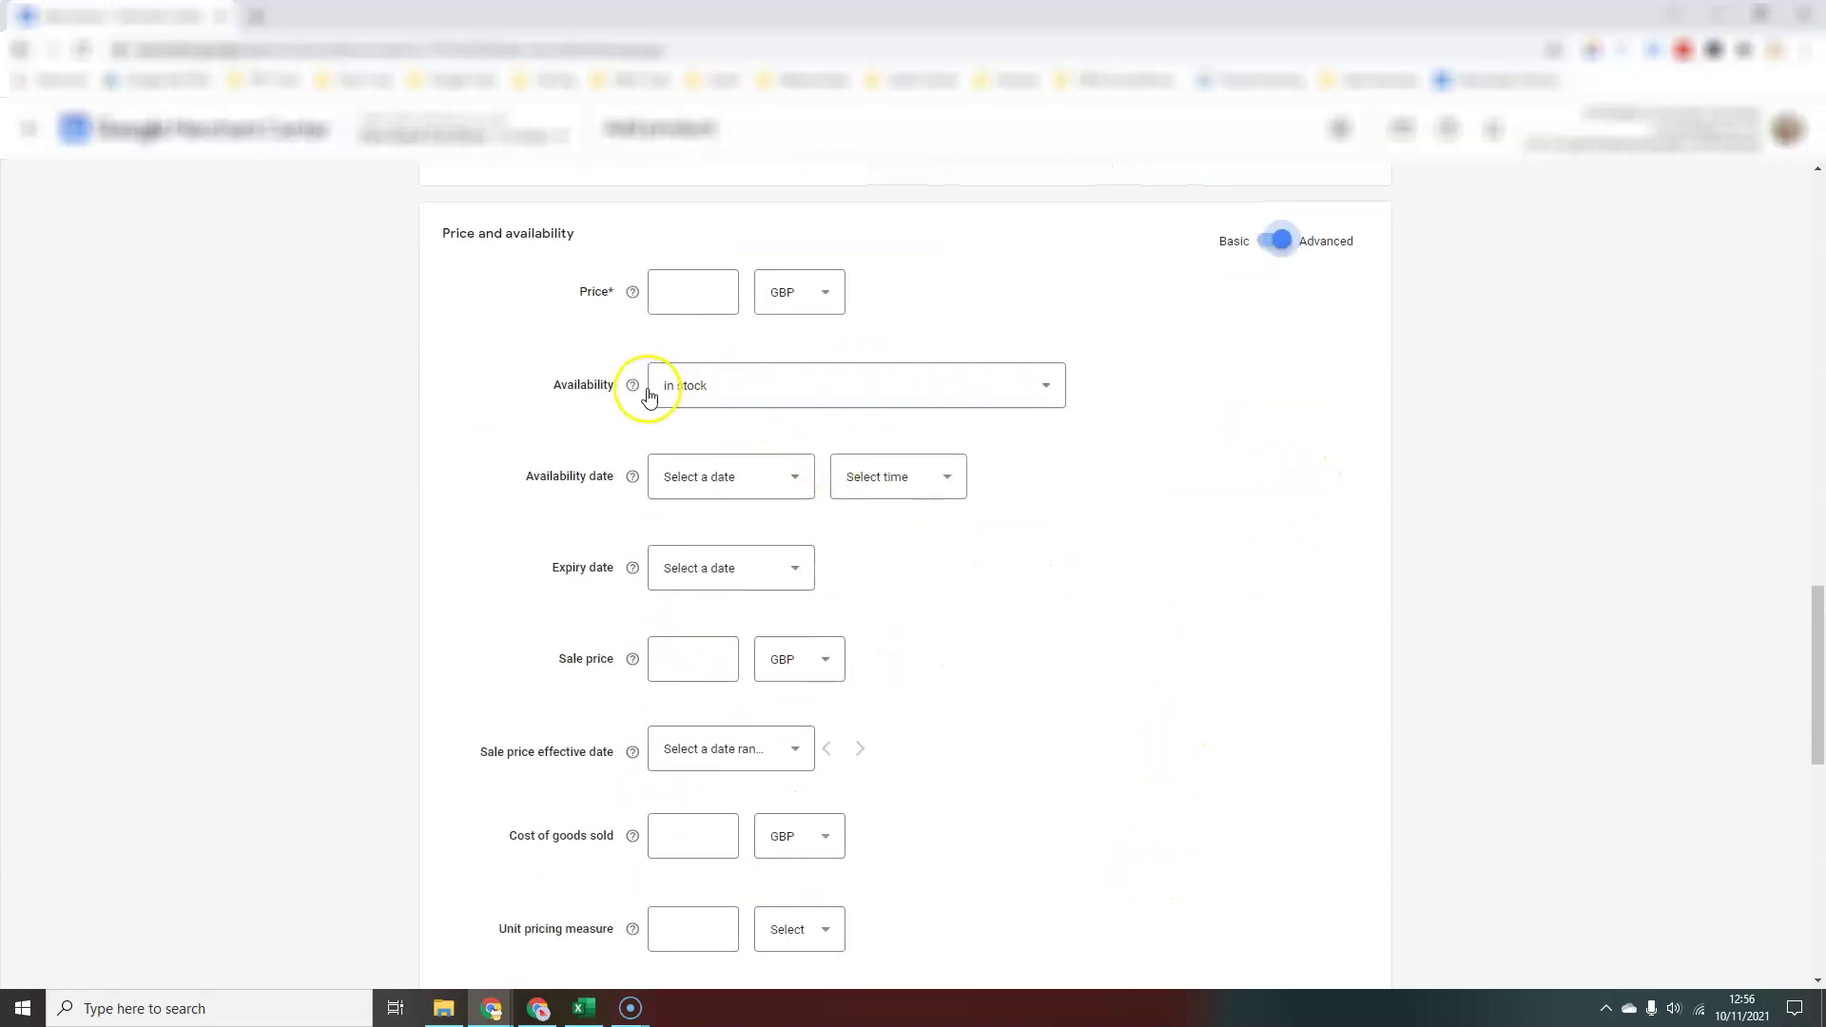
left_click(1023, 390)
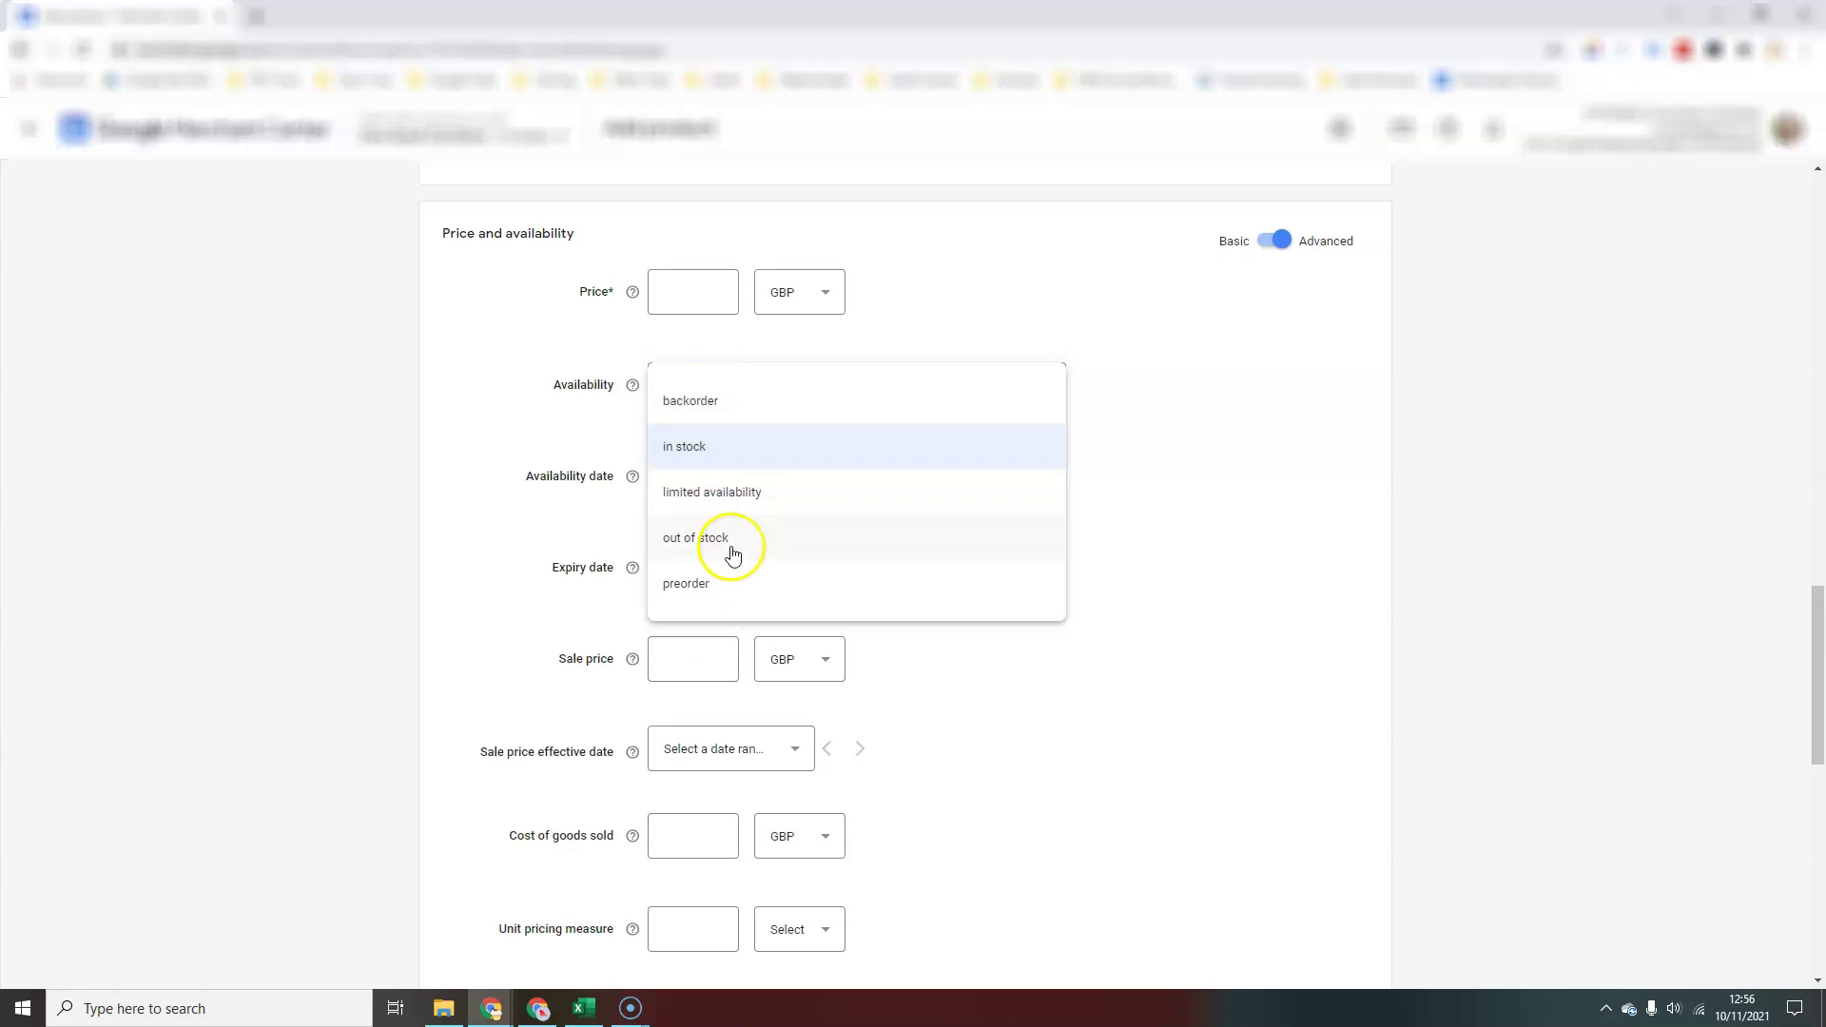
left_click(704, 595)
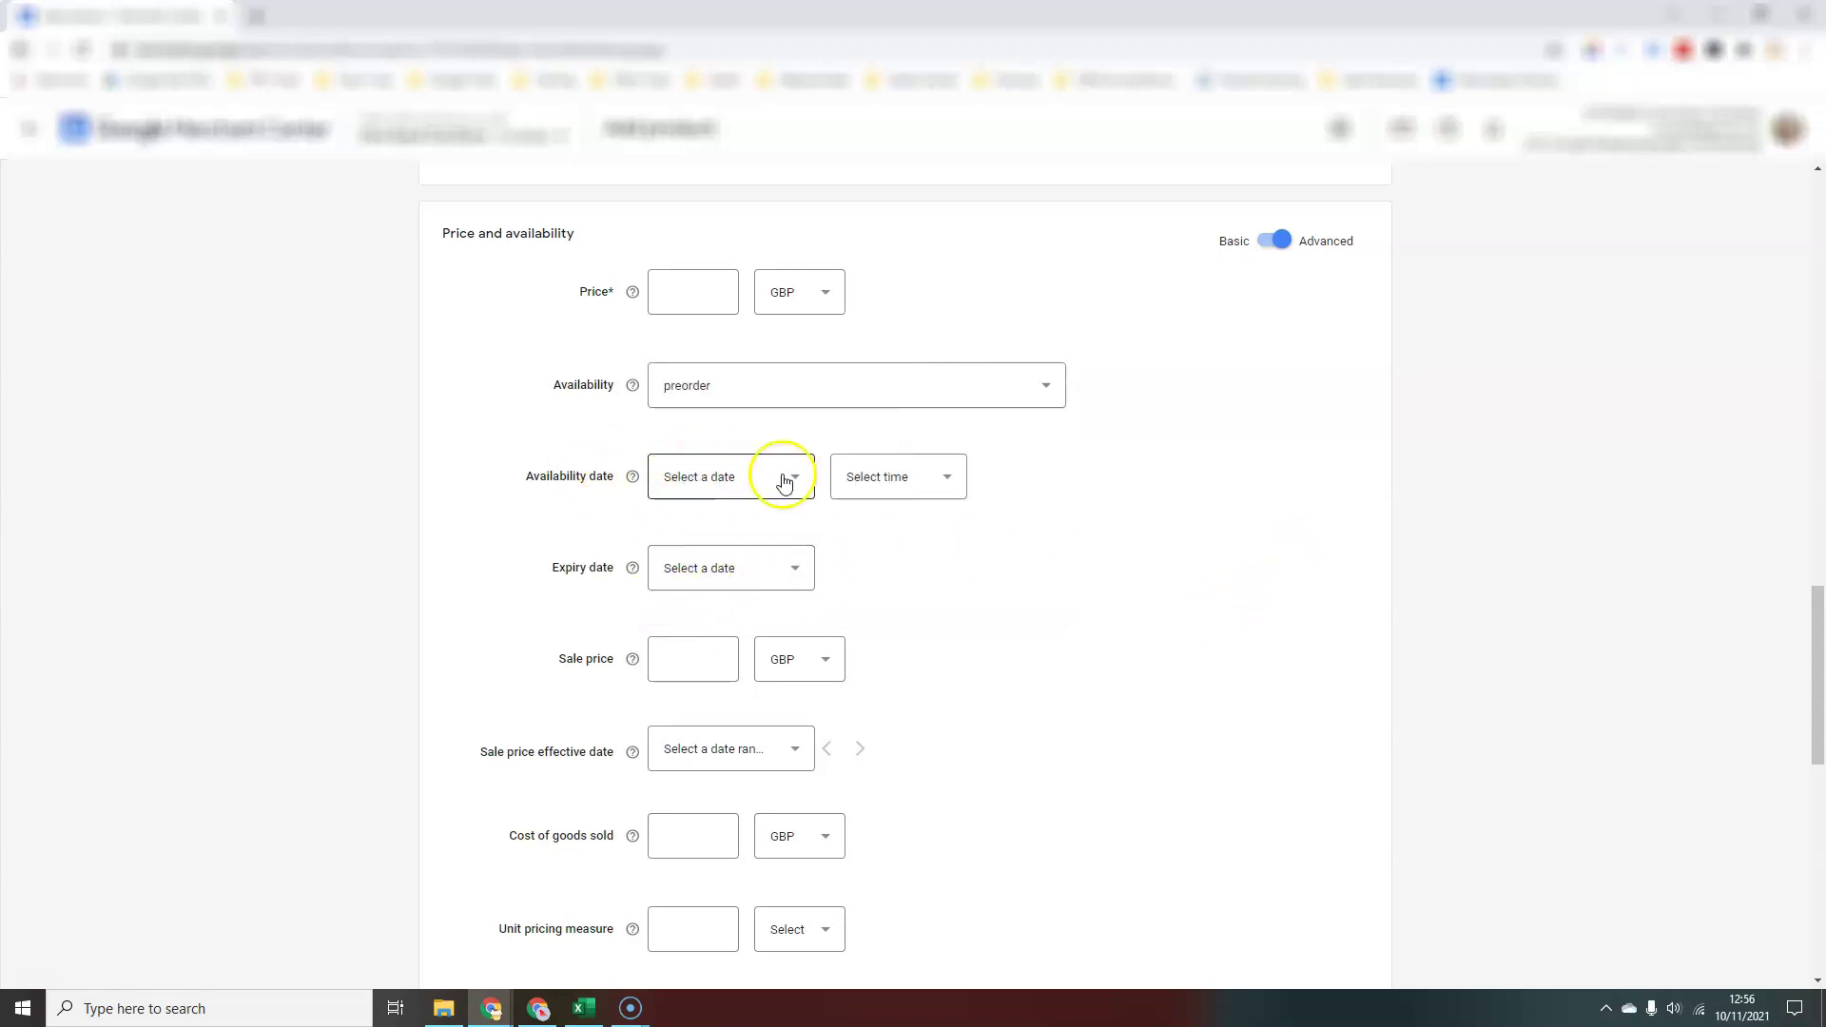
Return Price and availability to Basic and try in stock and preorder, ending on backorder
left_click(1272, 240)
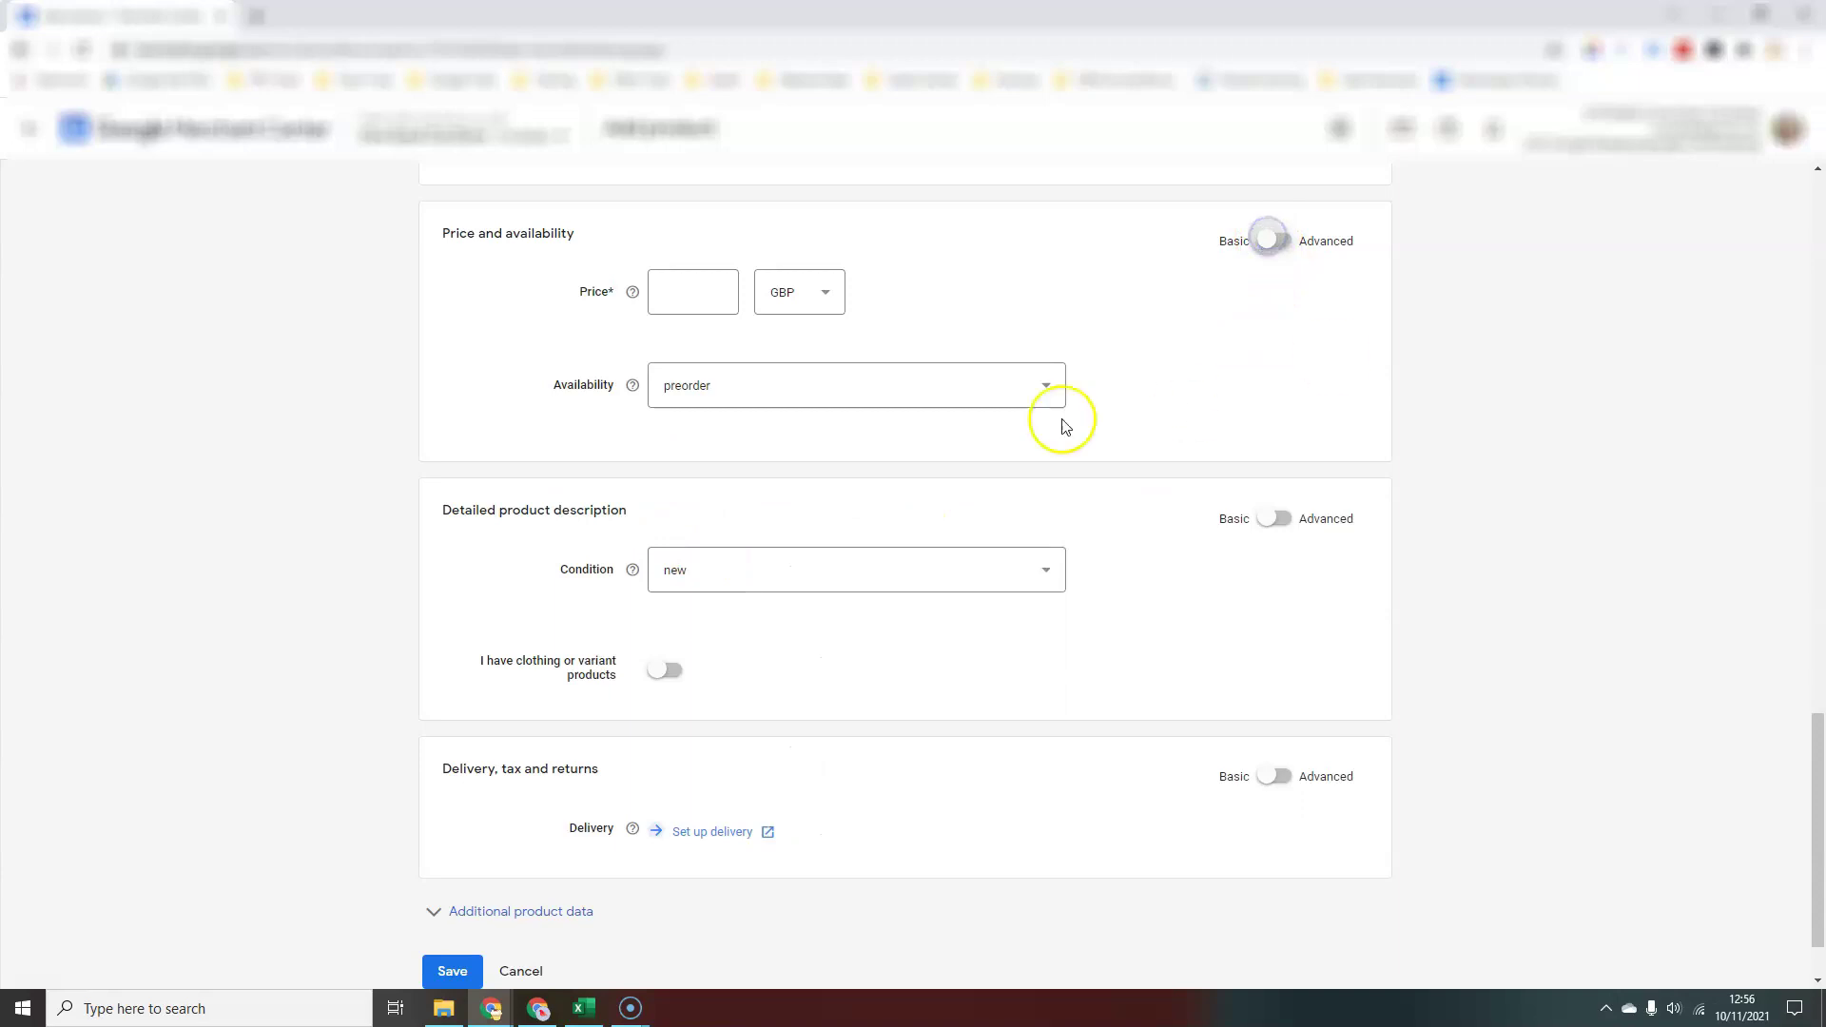
left_click(993, 384)
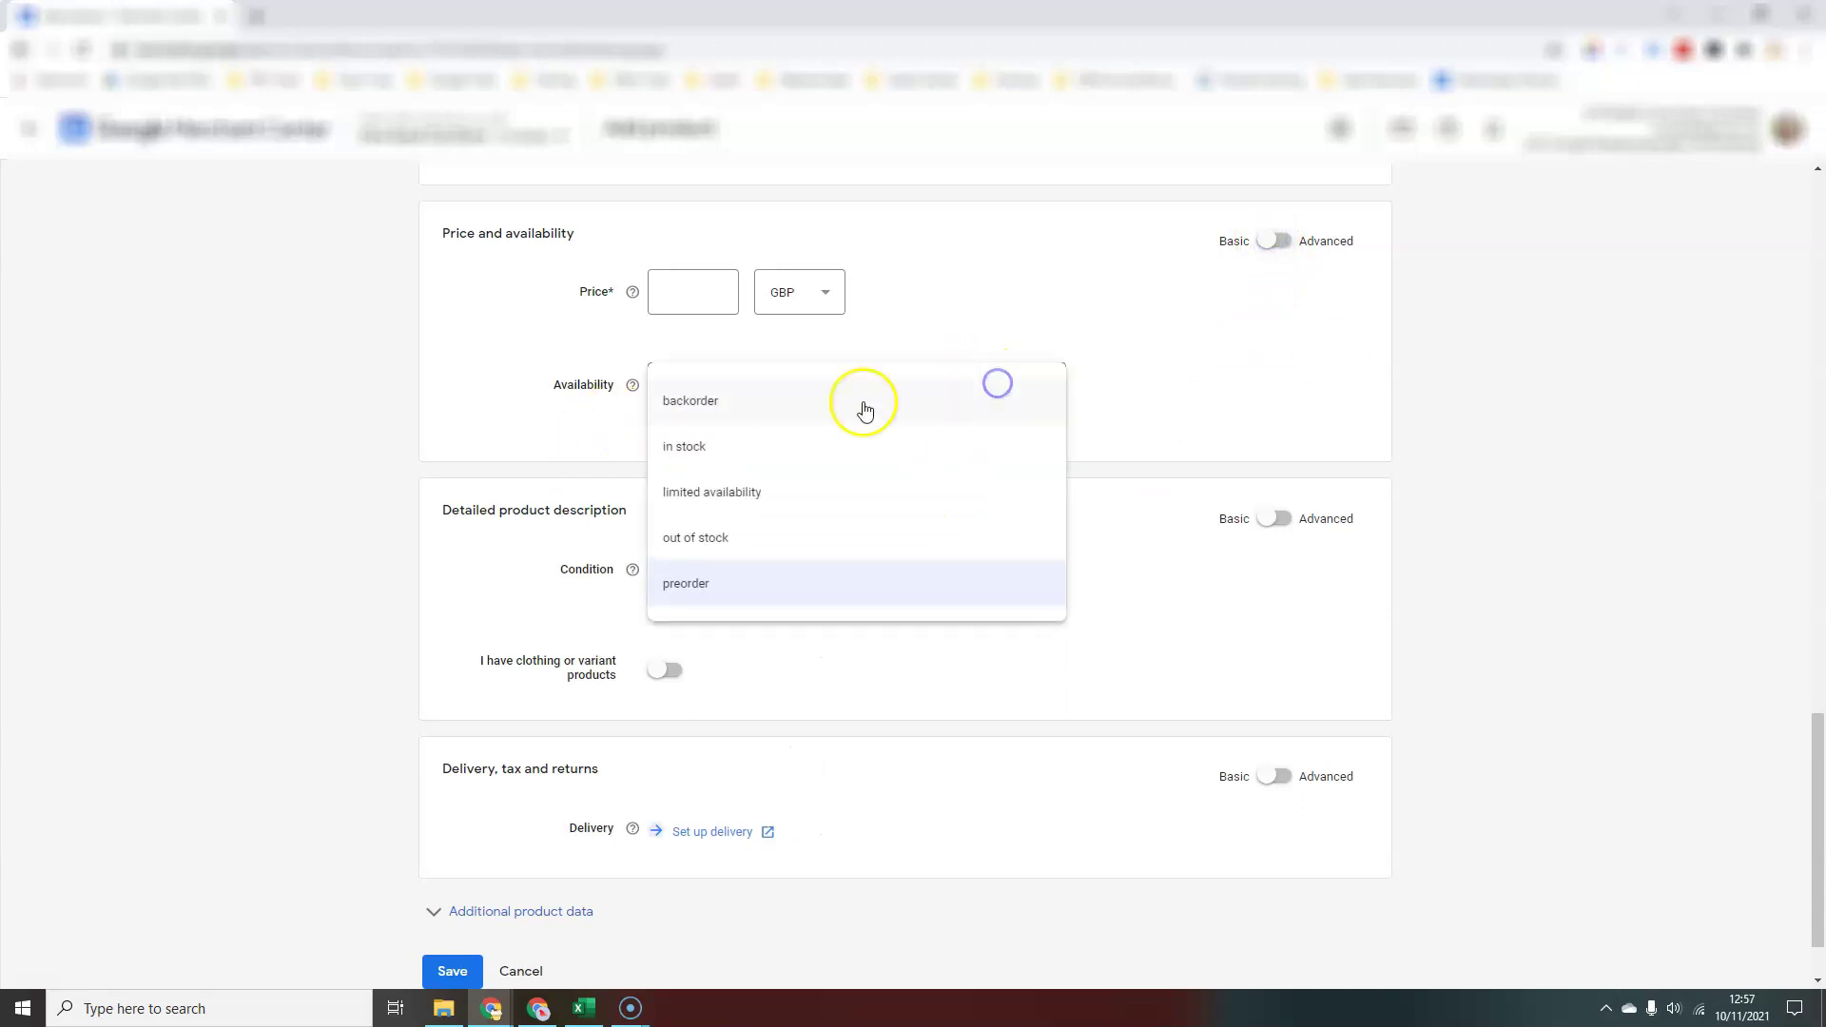
left_click(699, 449)
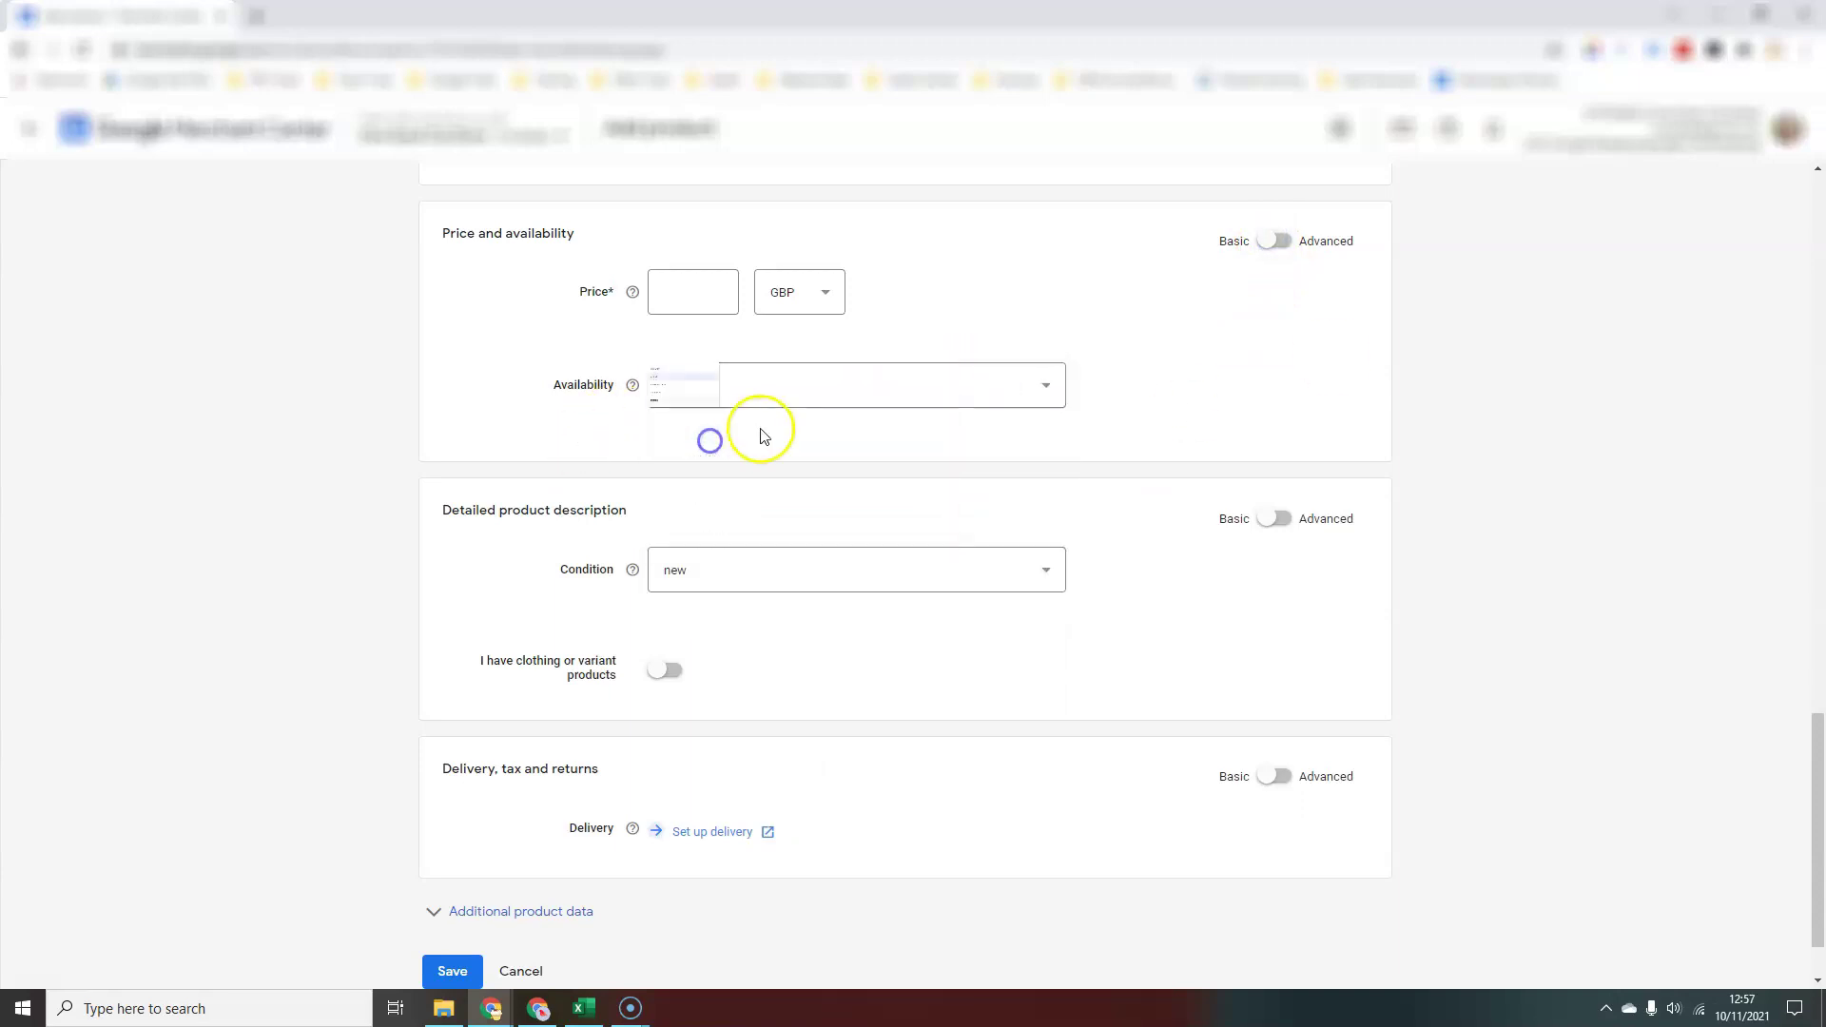
left_click(1035, 385)
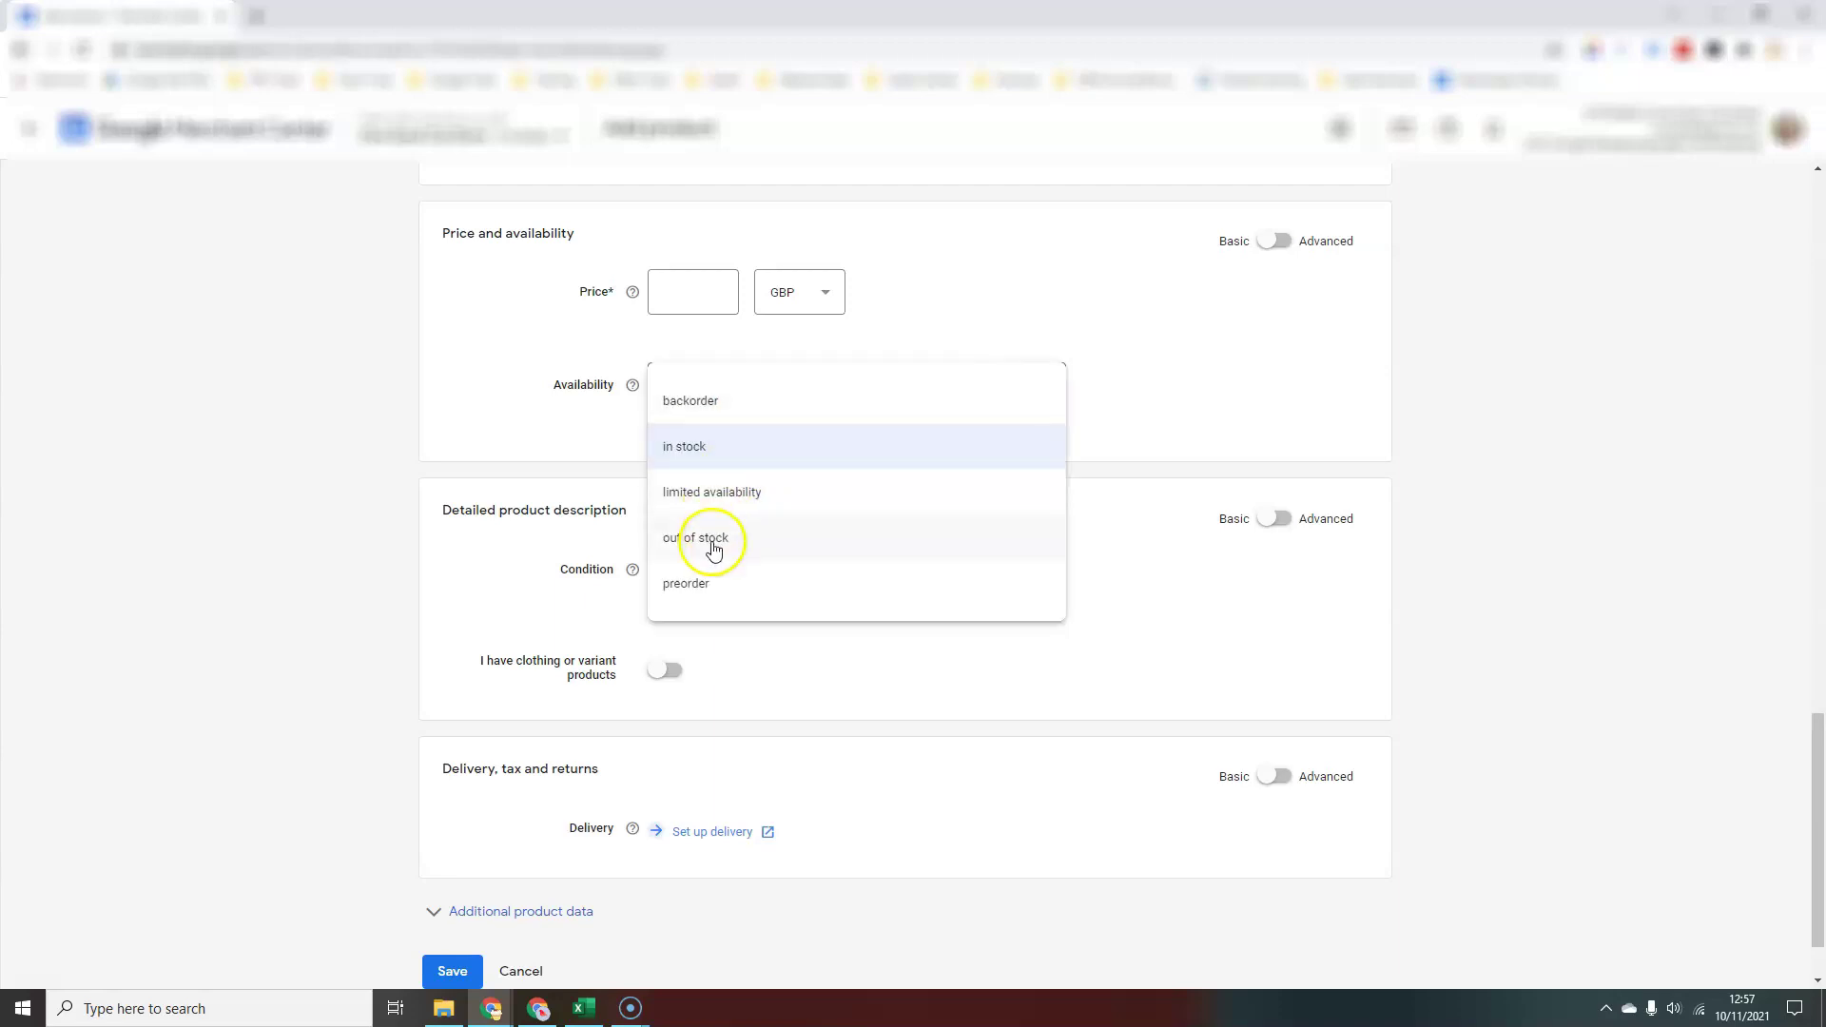
left_click(705, 576)
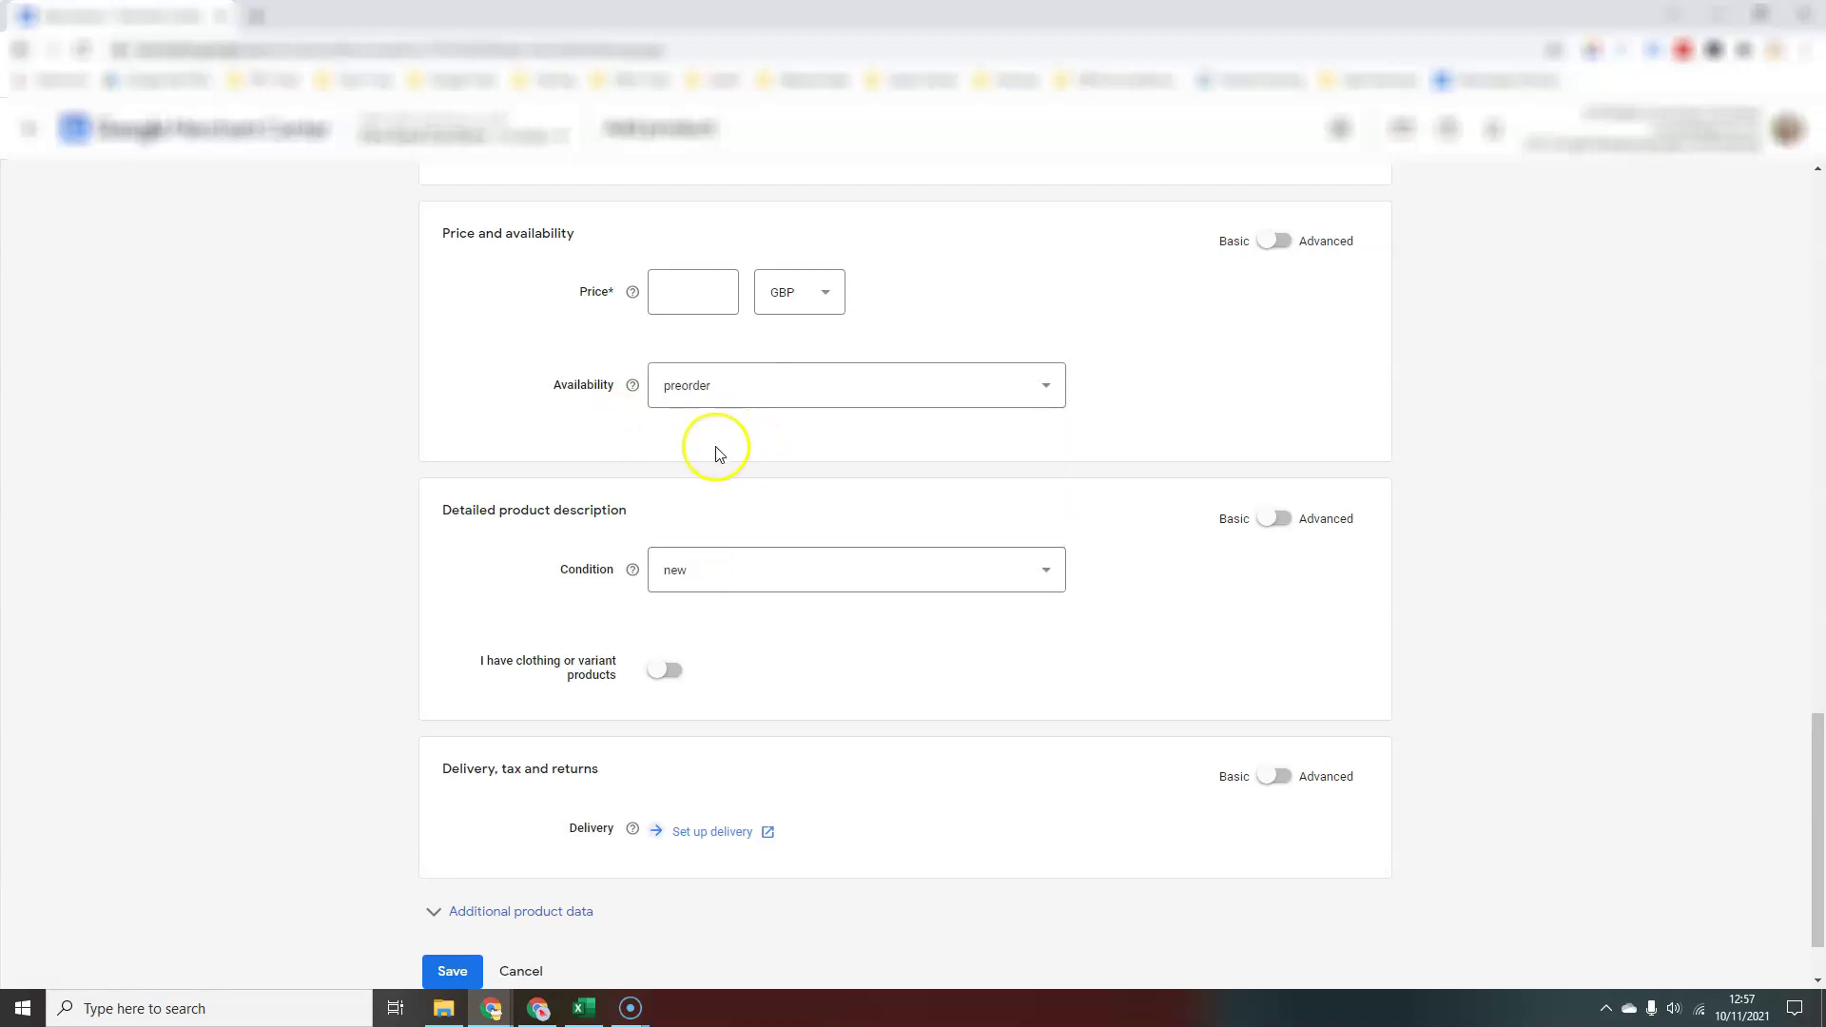
left_click(970, 401)
left_click(842, 418)
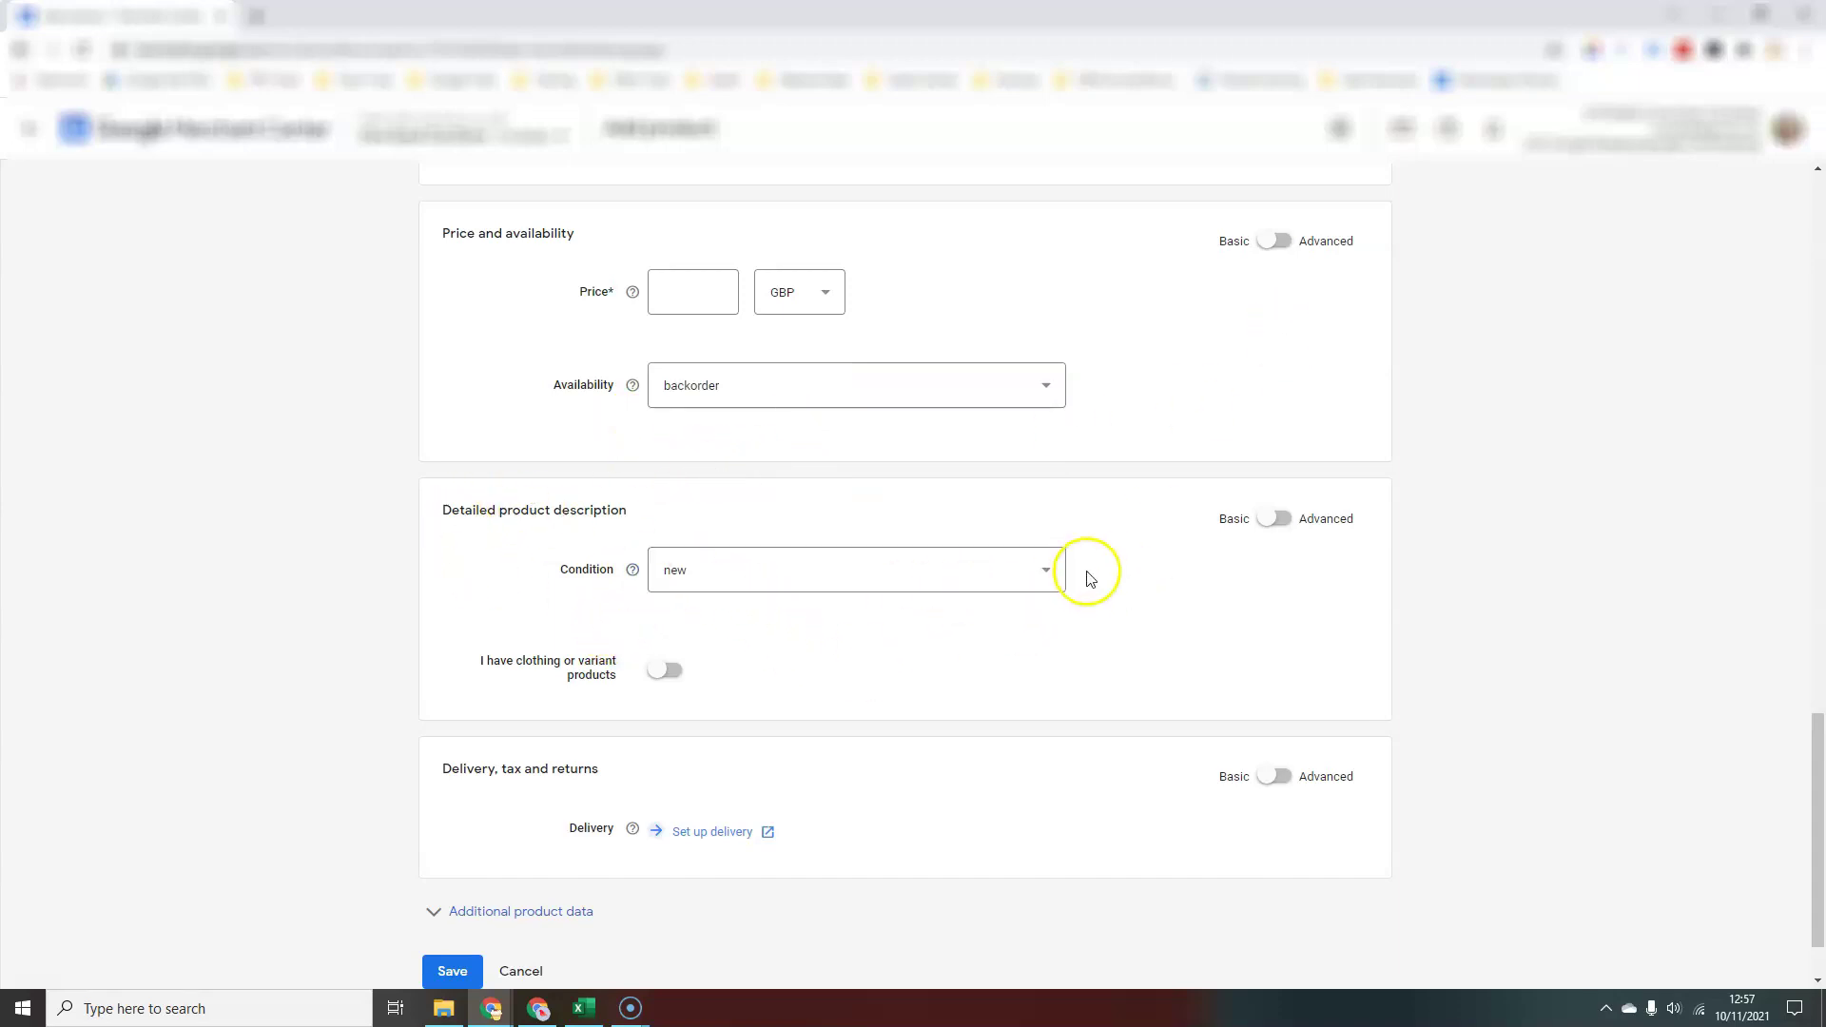
Turn 'I have clothing or variant products' on, review its fields, then turn it off again
left_click(687, 671)
scroll(847, 717, "down", 2)
scroll(998, 723, "down", 4)
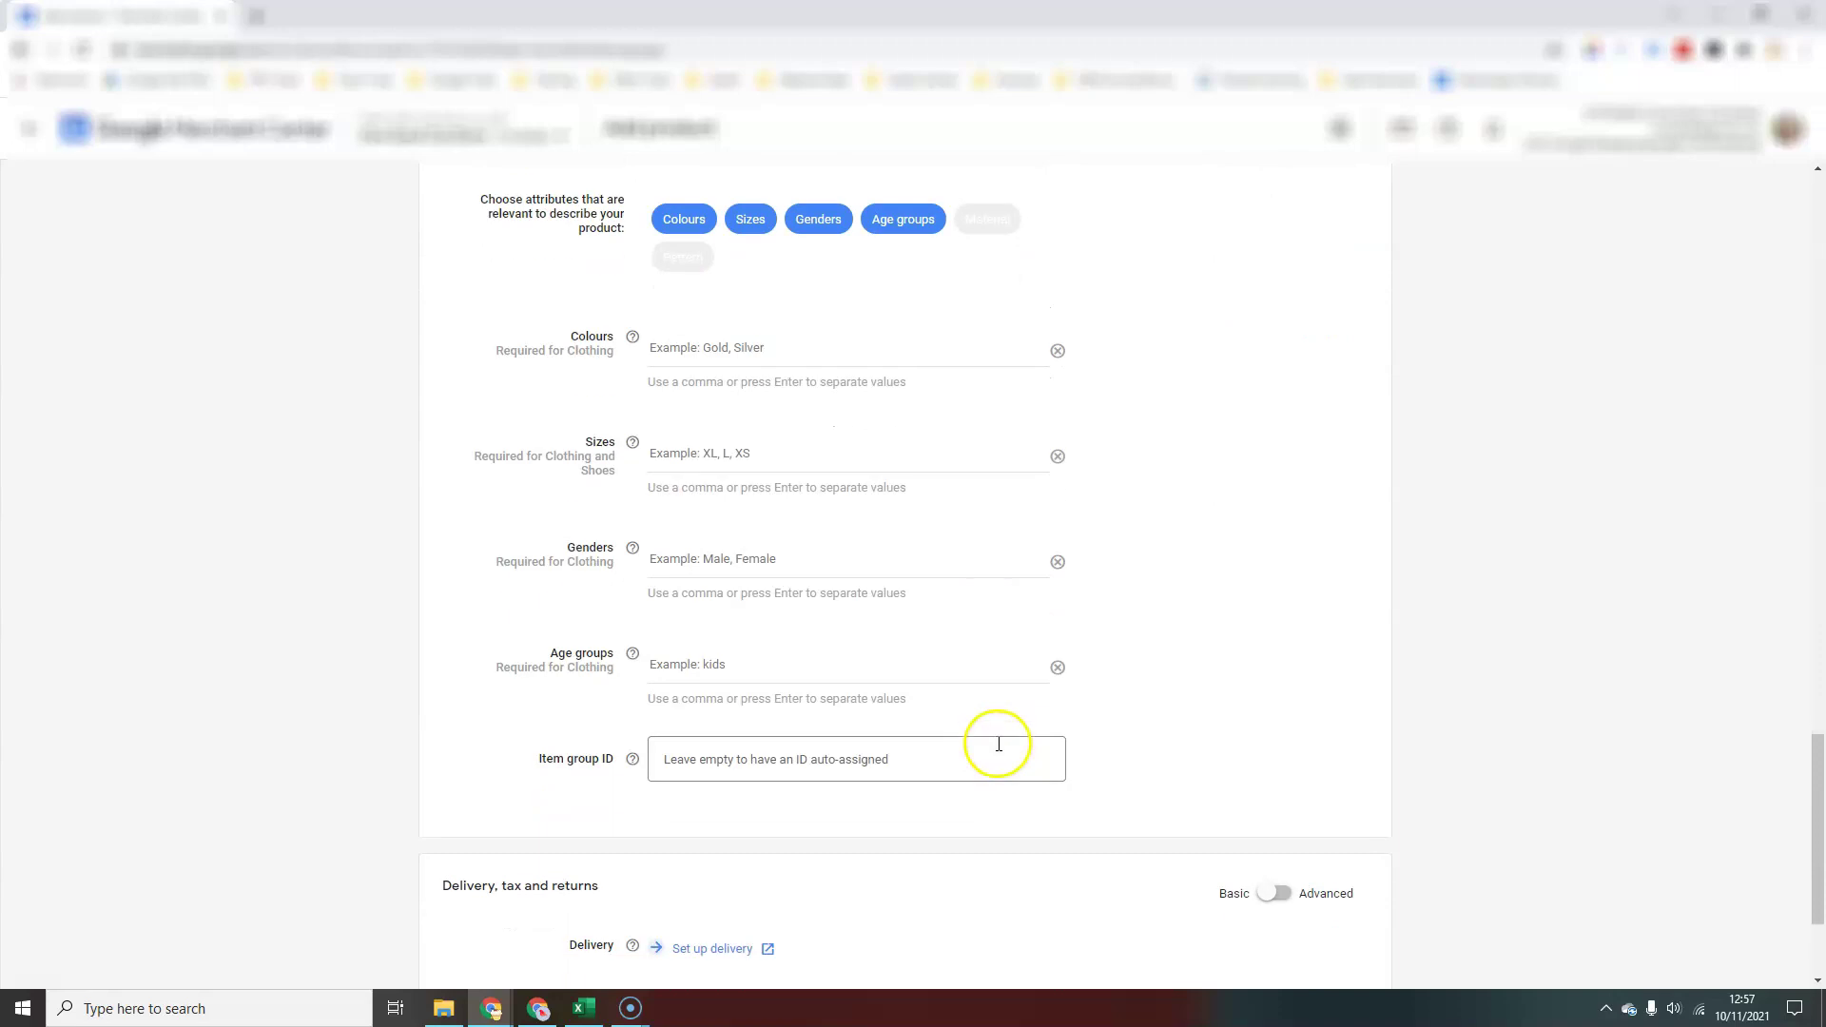
scroll(702, 798, "up", 4)
left_click(666, 485)
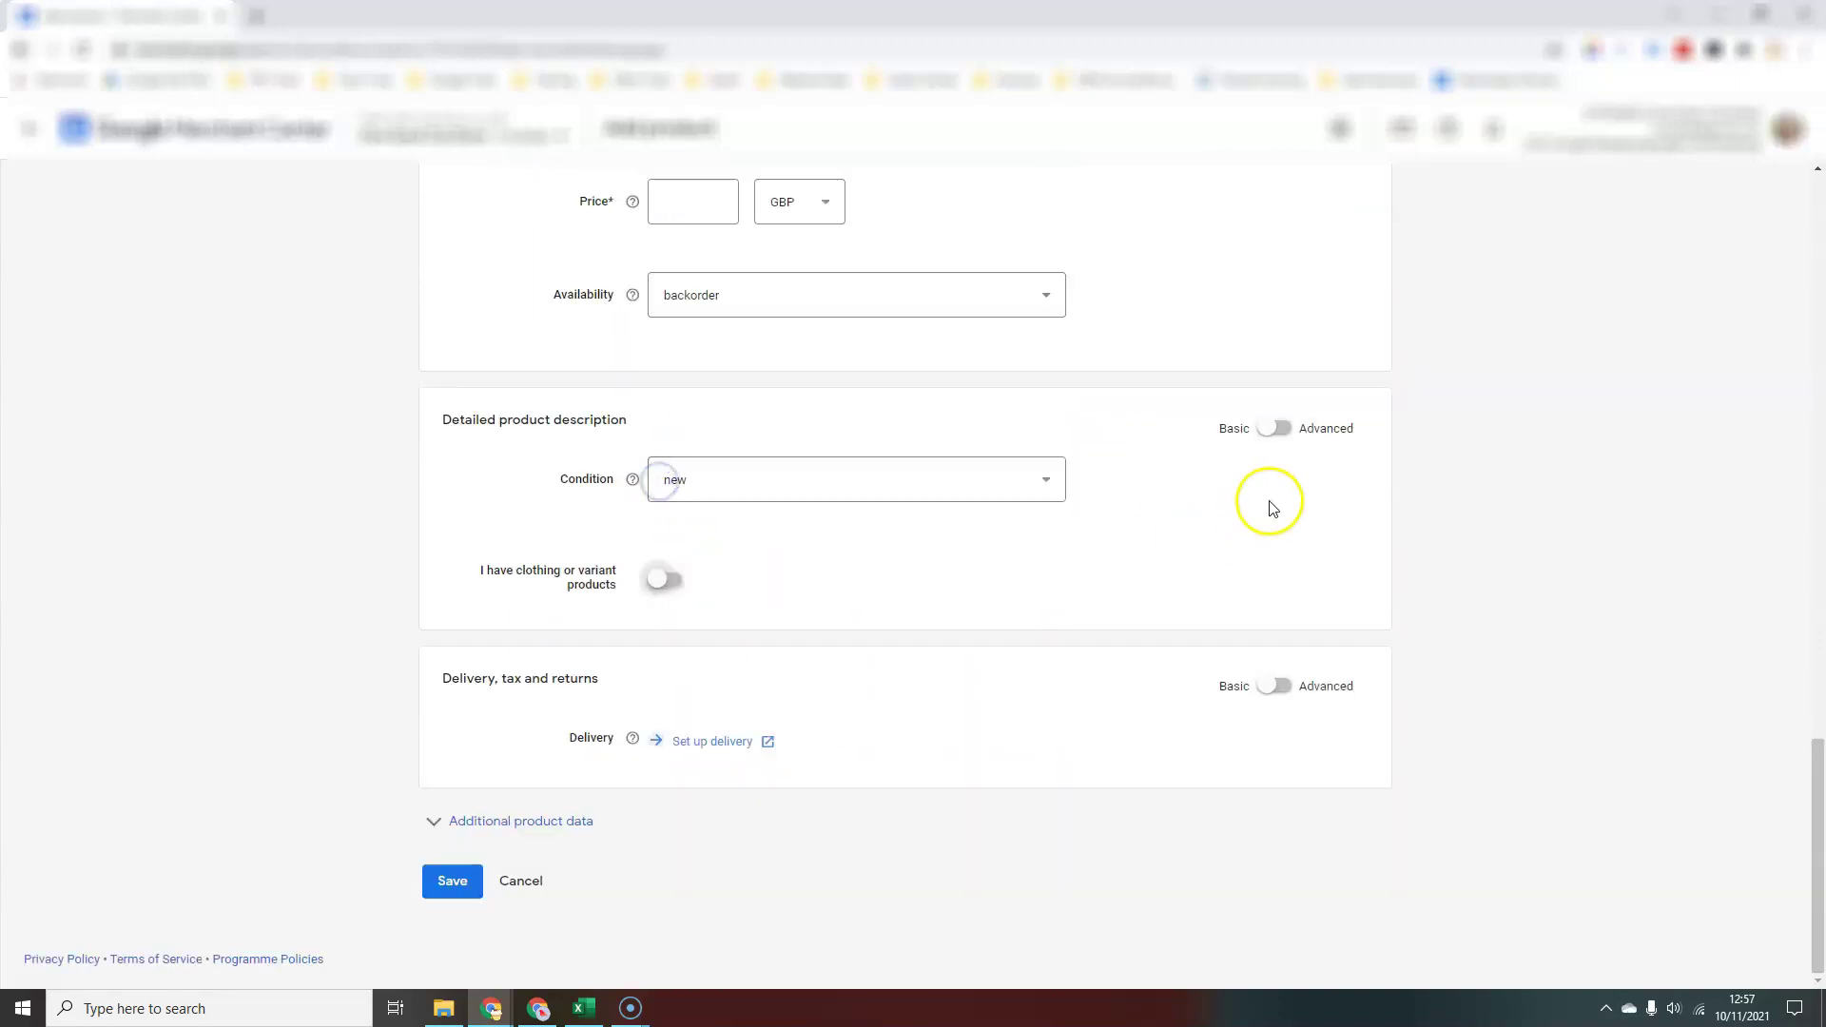
Switch Detailed product description to Advanced and review fields like Adult, Multipack and energy efficiency class
left_click(1281, 429)
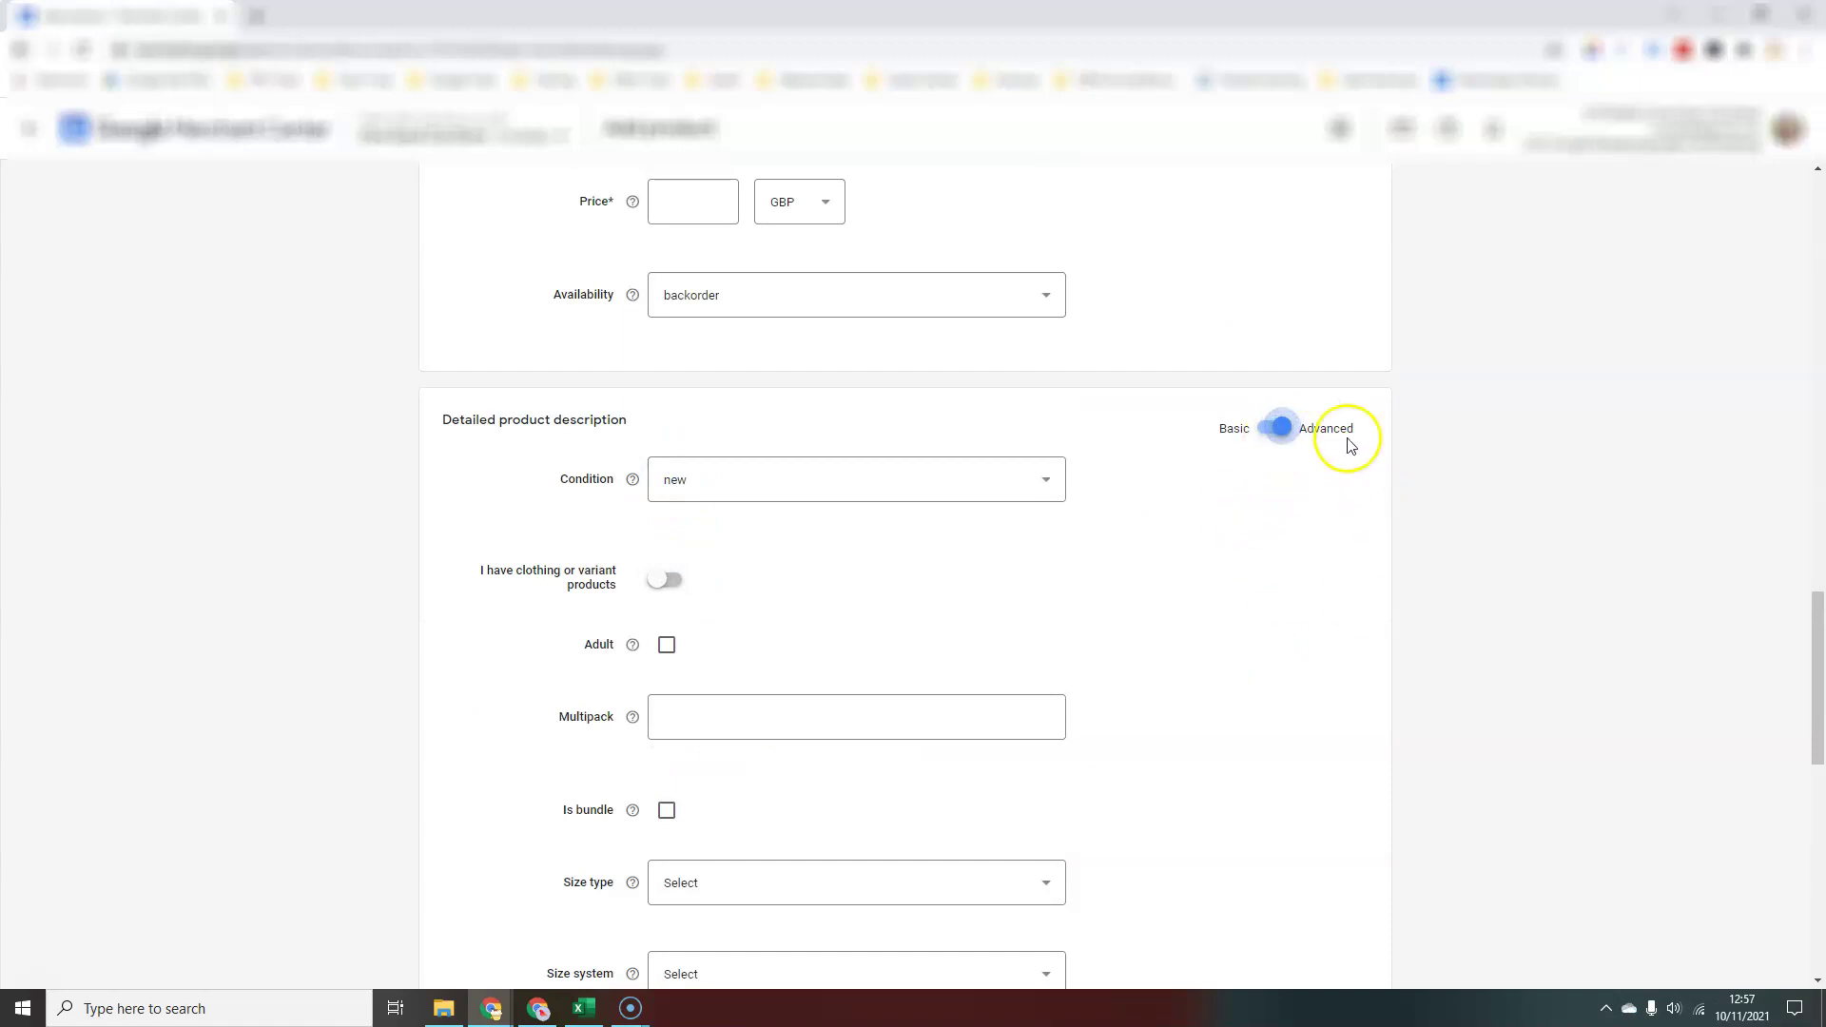
scroll(1263, 693, "down", 1)
scroll(1263, 694, "down", 2)
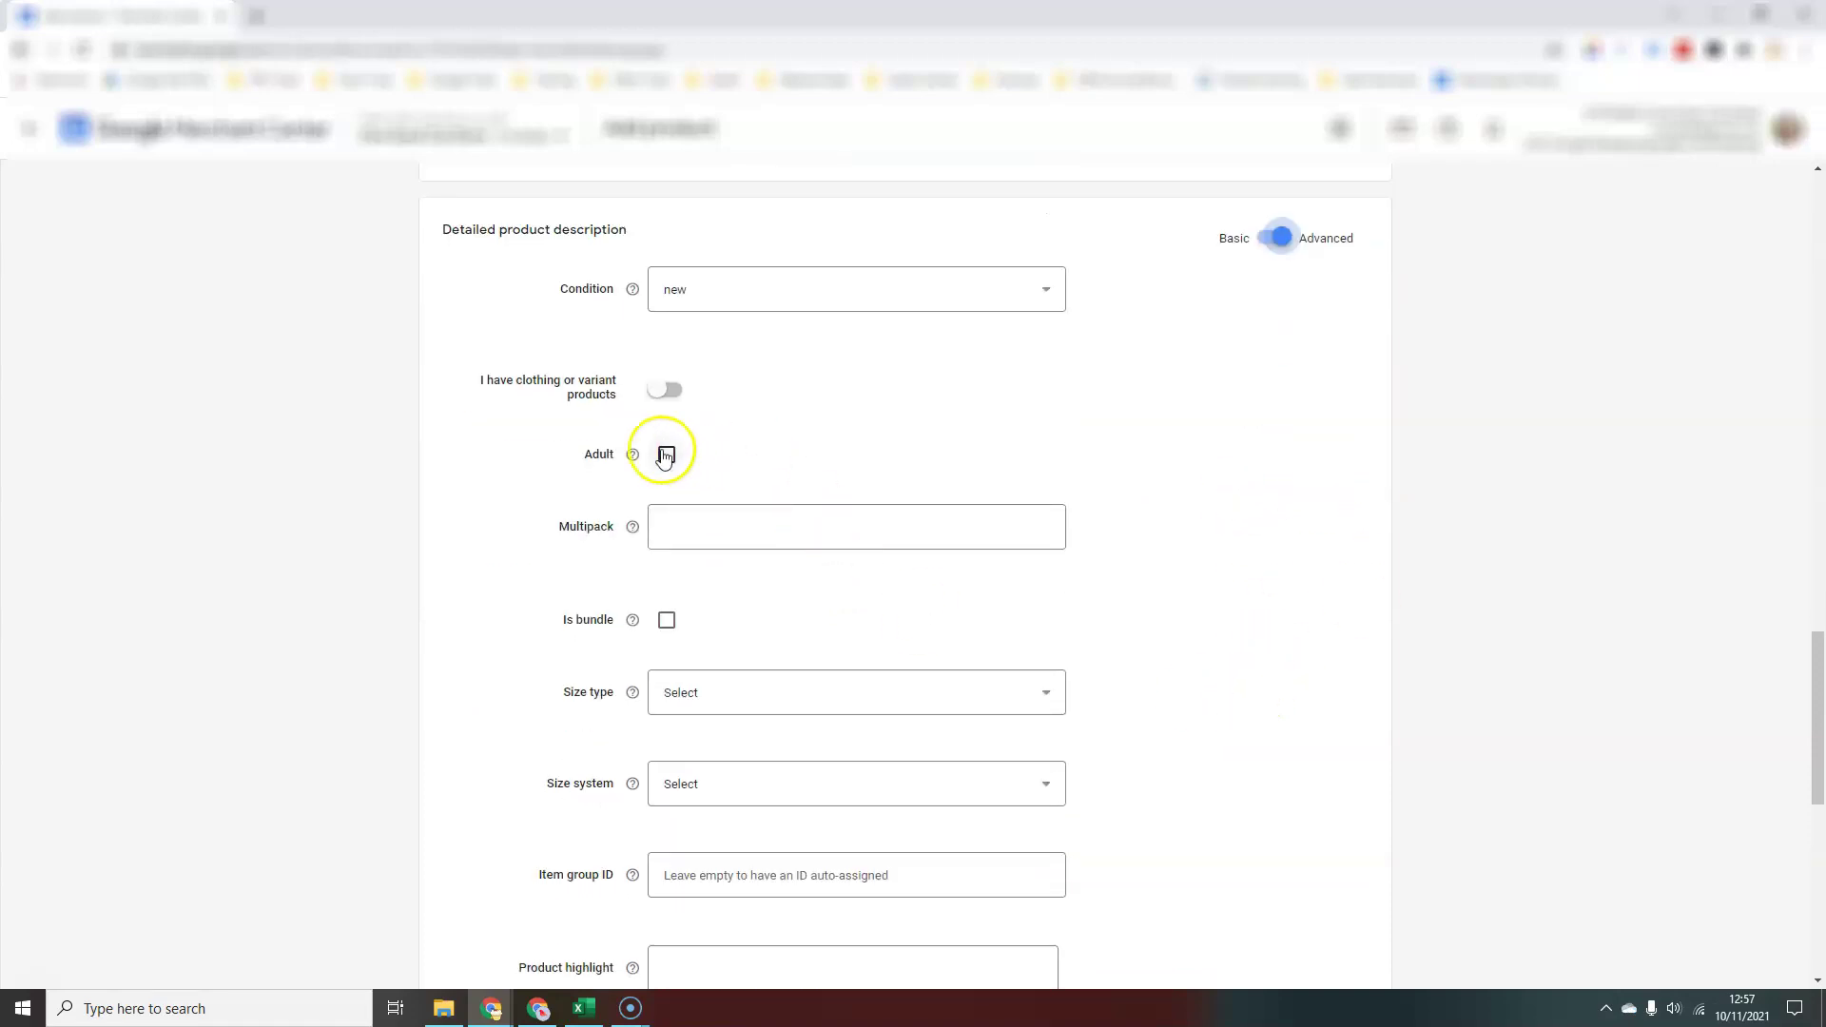
scroll(513, 709, "down", 6)
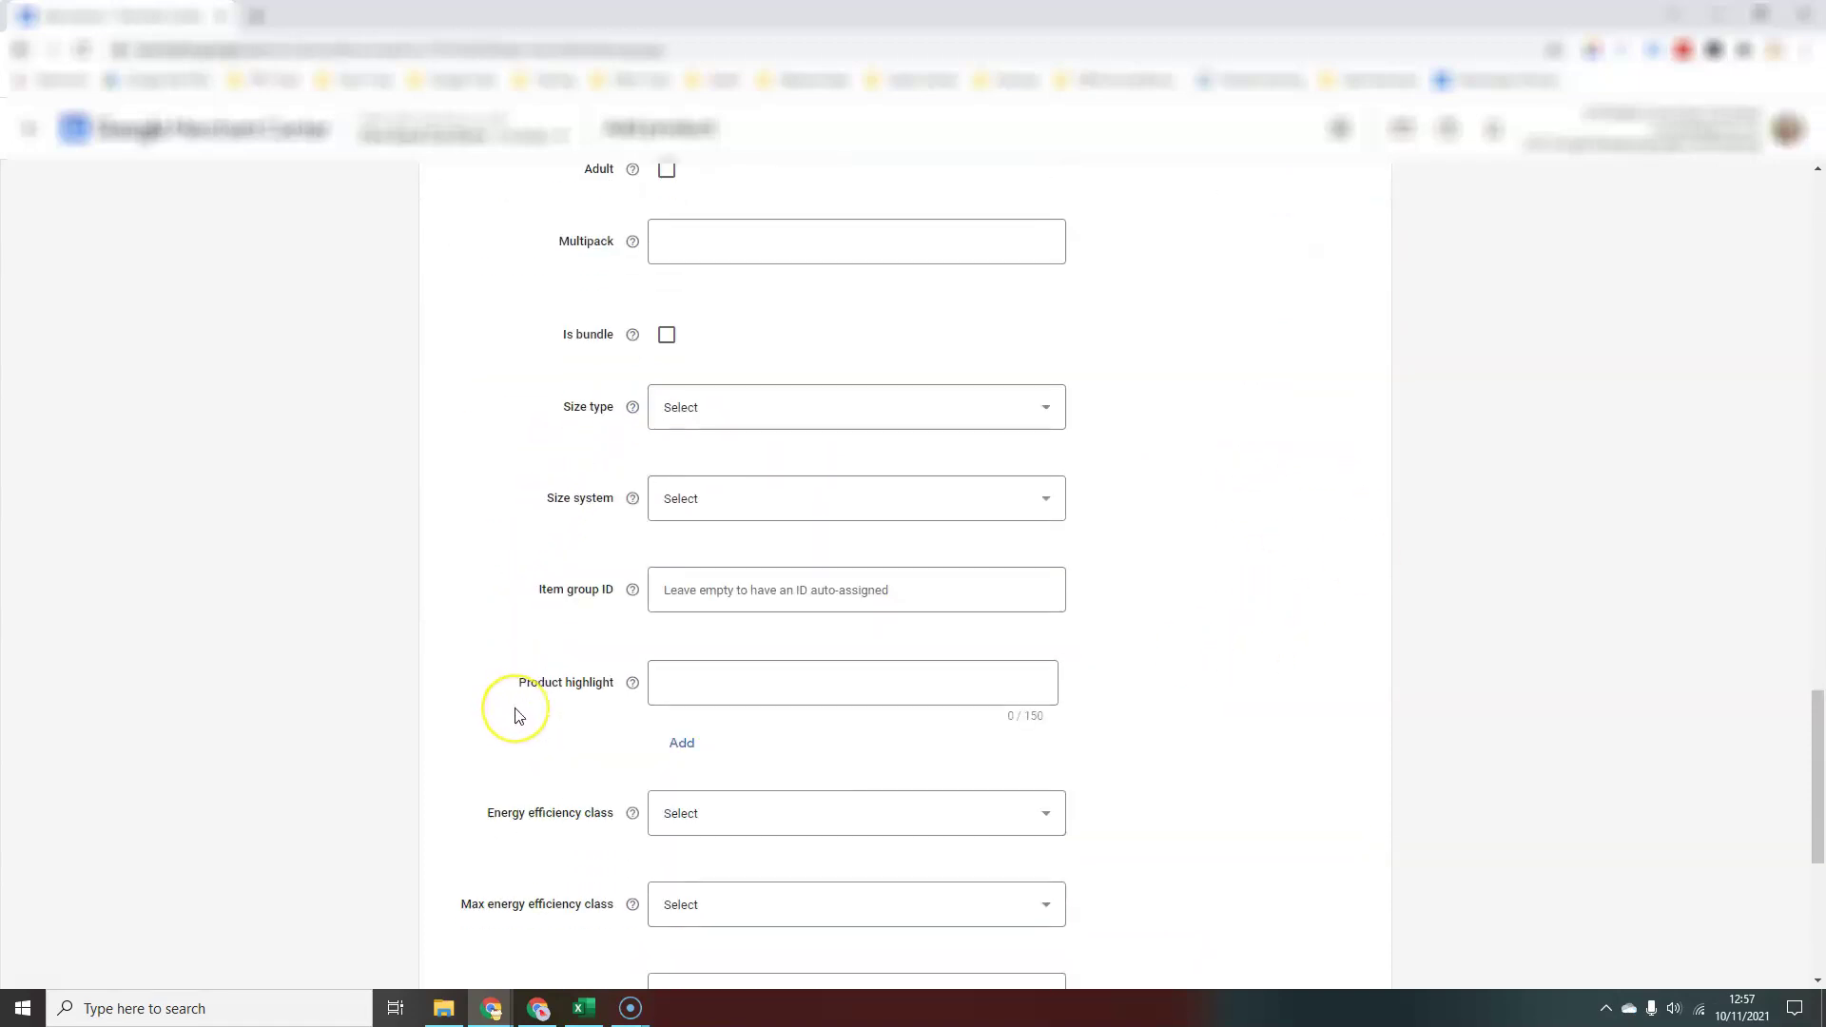
scroll(516, 715, "down", 3)
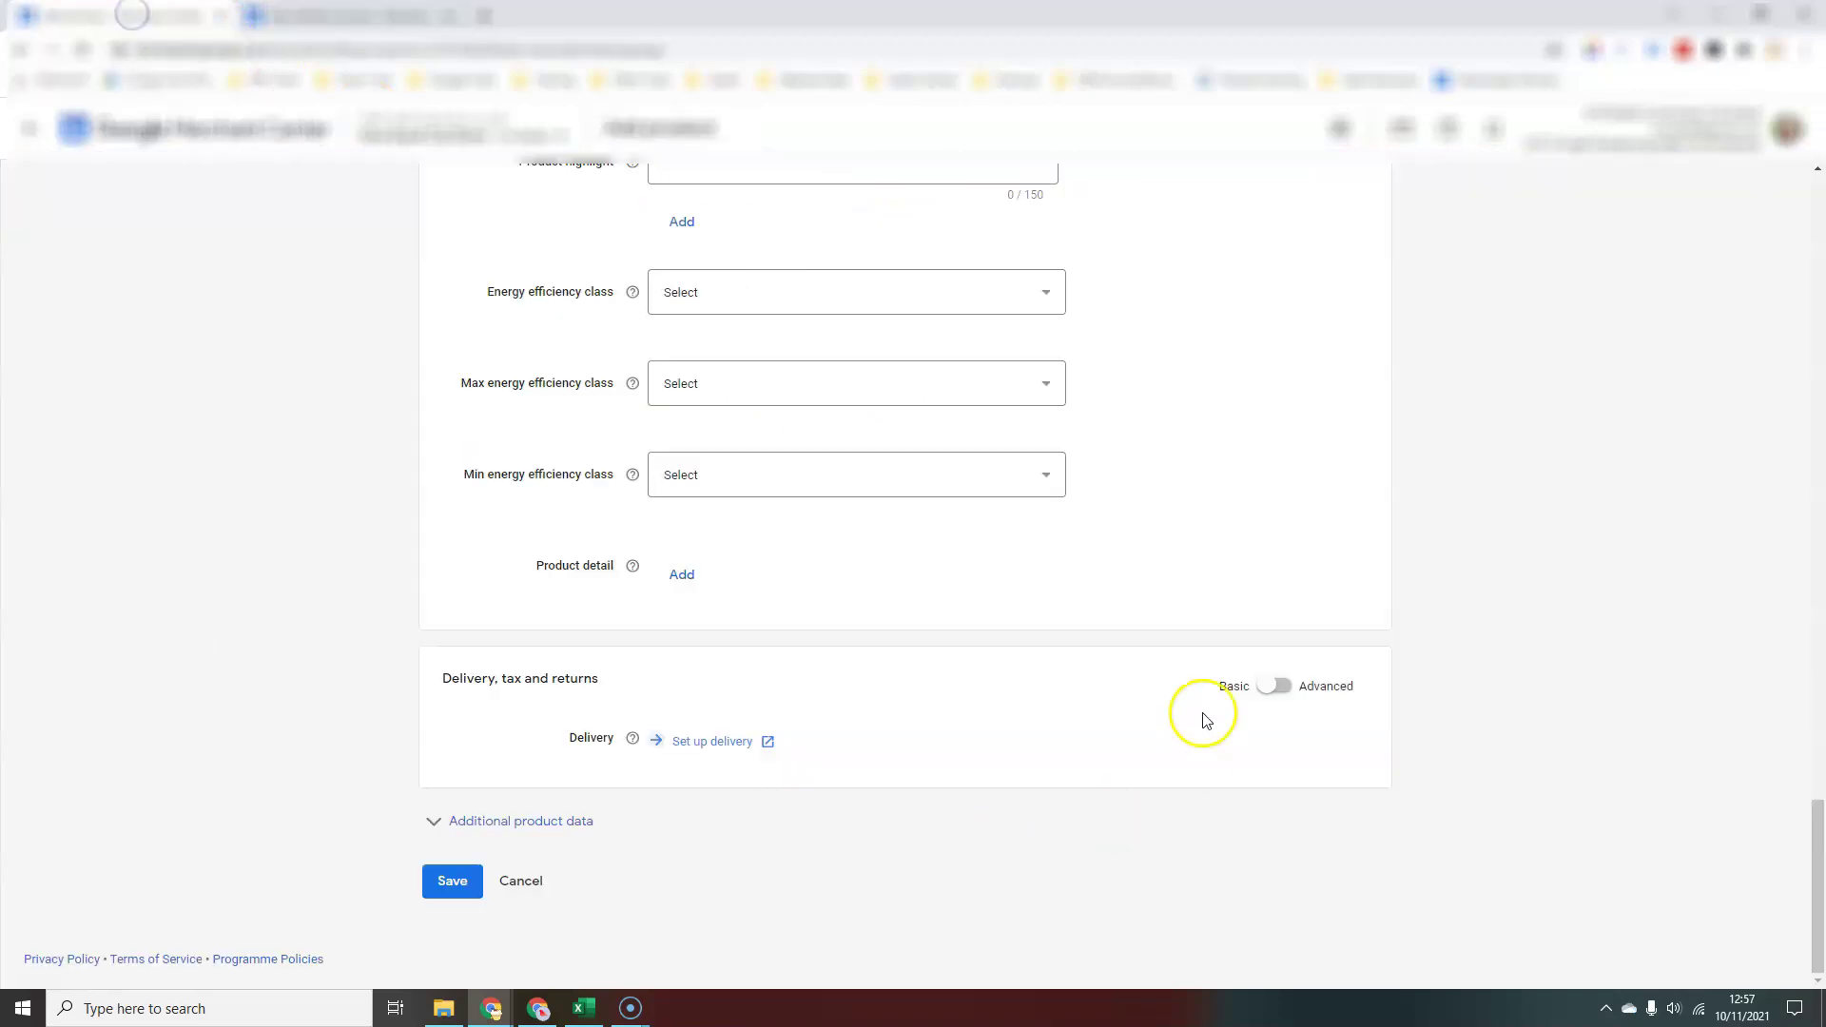
Switch Delivery, tax and returns to Advanced and review its fields
left_click(1285, 686)
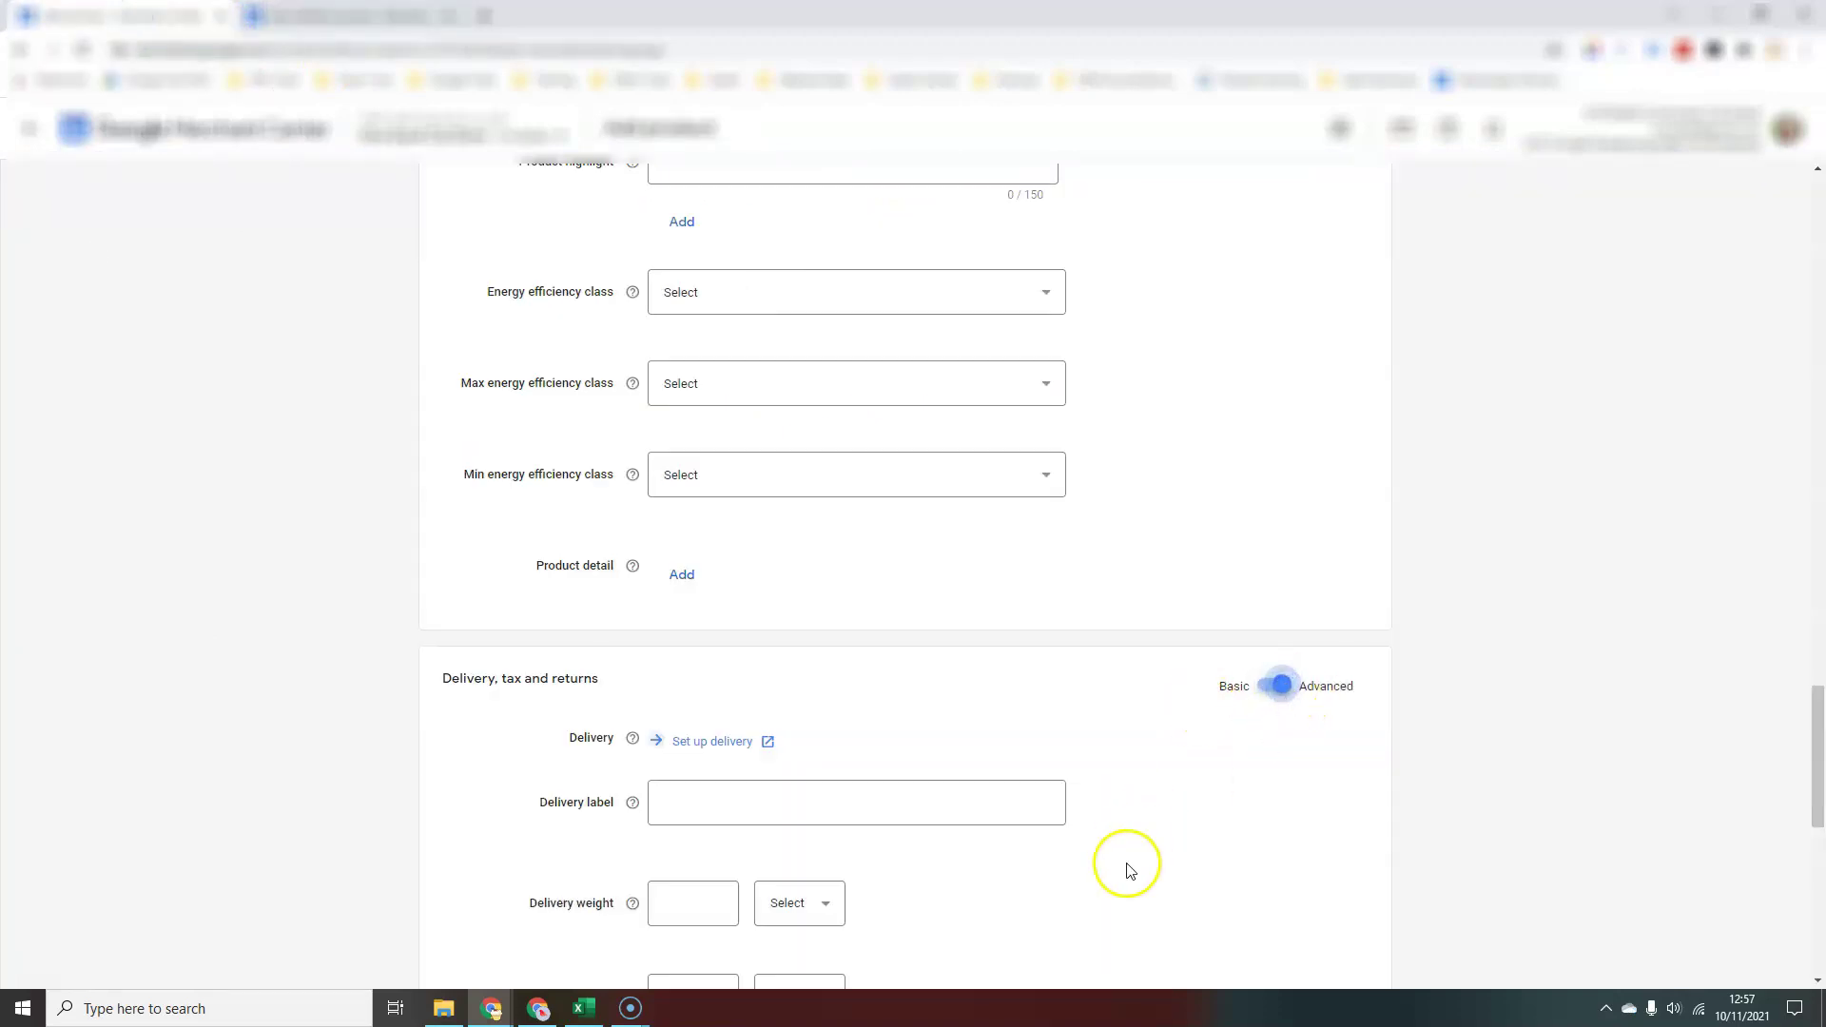
scroll(1126, 866, "down", 2)
scroll(1130, 871, "down", 2)
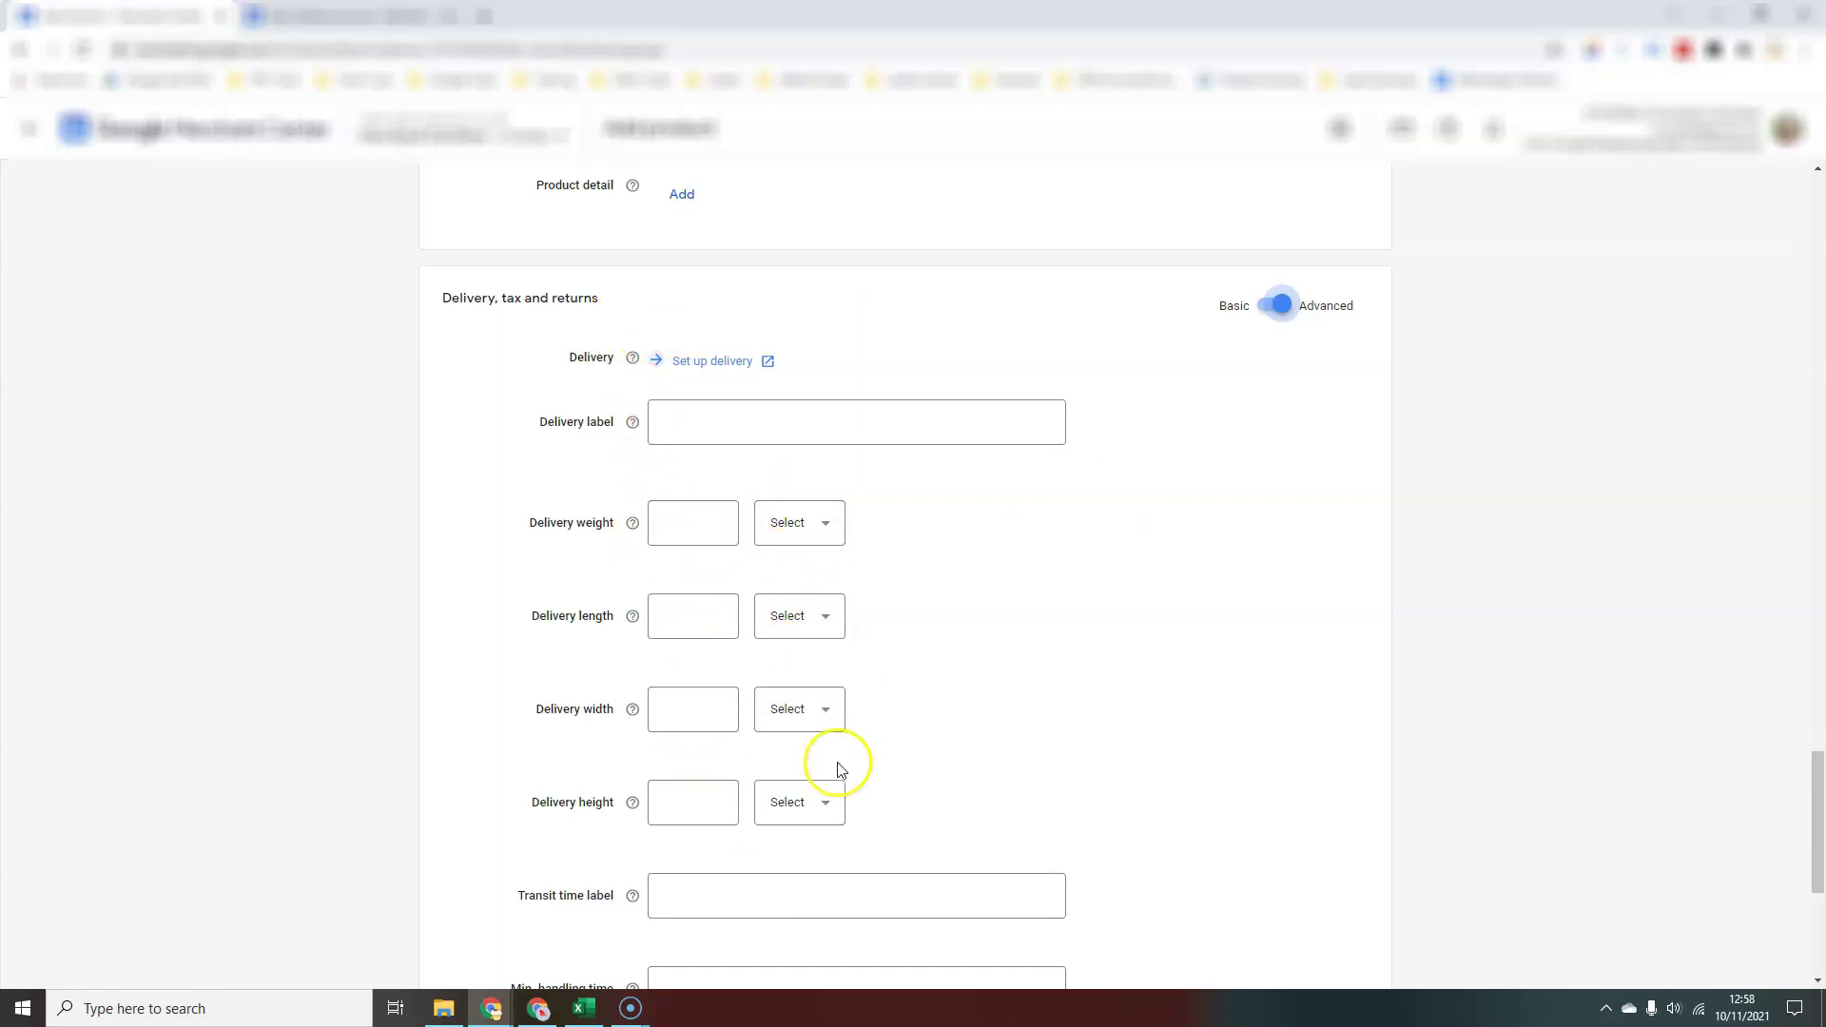
scroll(835, 766, "down", 2)
scroll(837, 768, "down", 3)
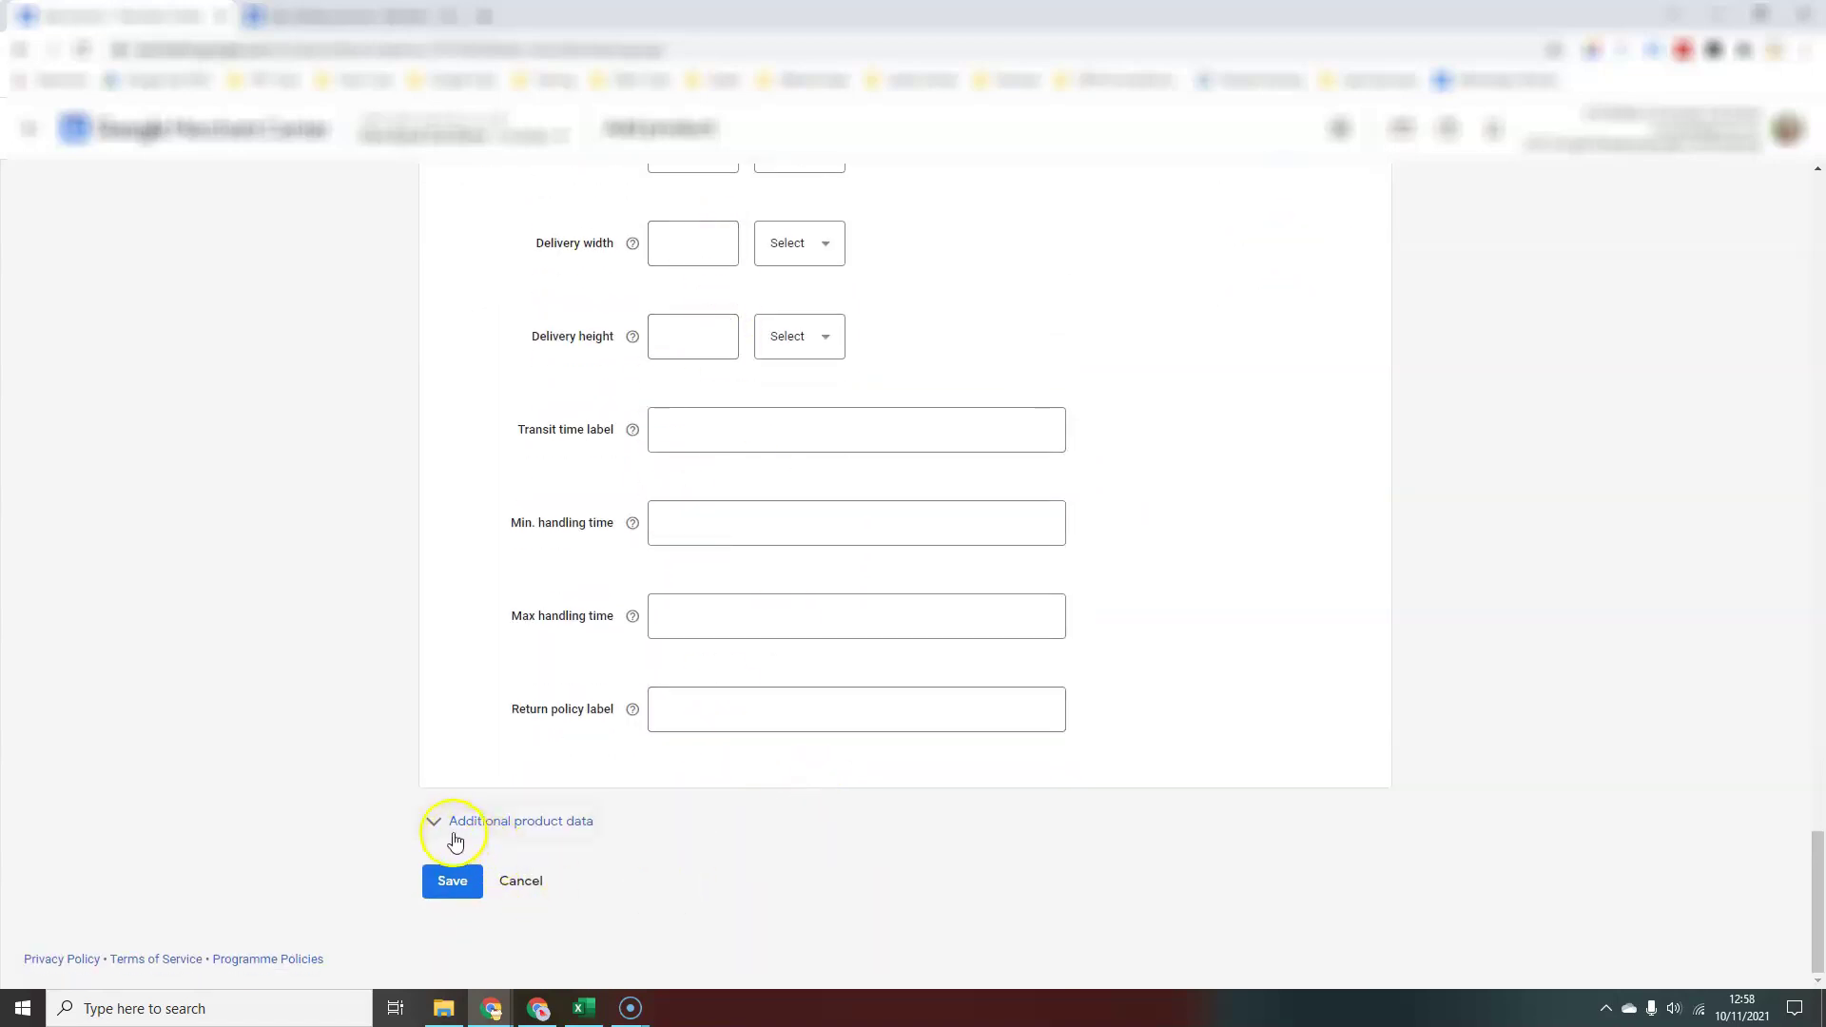
Expand Additional product data and Shopping campaigns and other configurations to show custom labels 0–4
left_click(437, 822)
scroll(1477, 821, "down", 1)
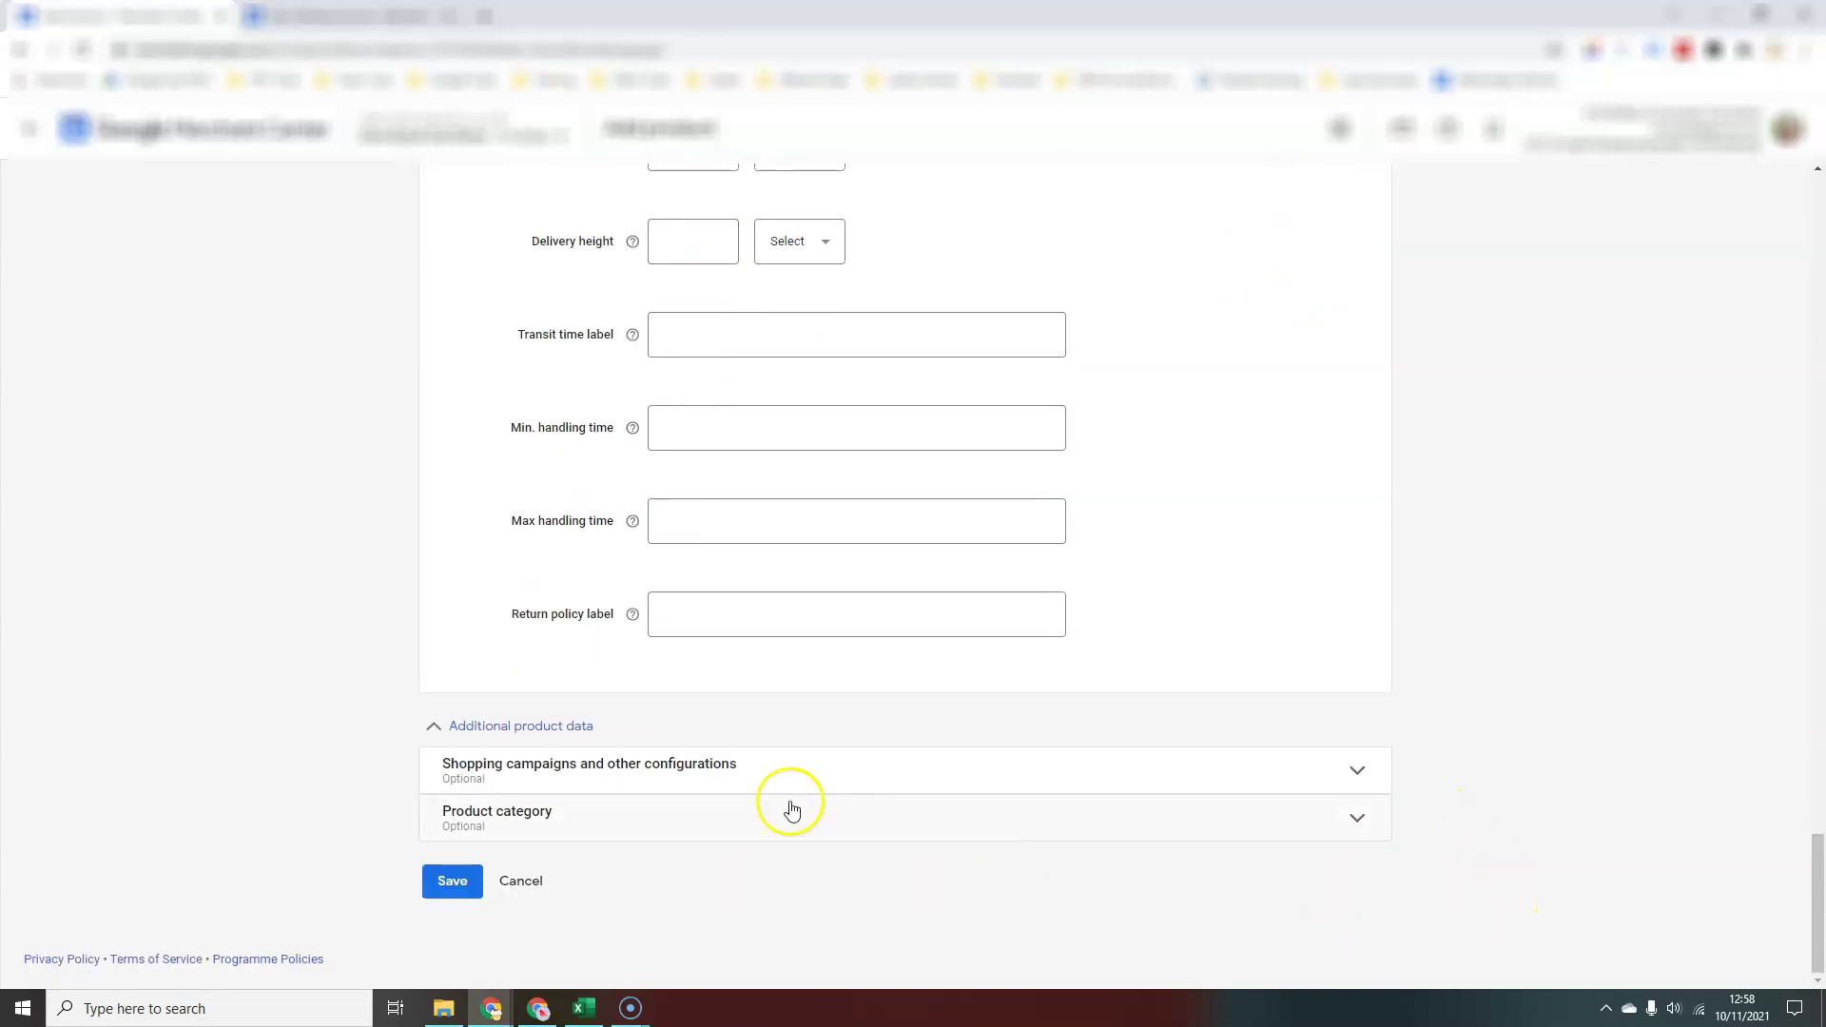
left_click(1355, 772)
scroll(1355, 778, "down", 6)
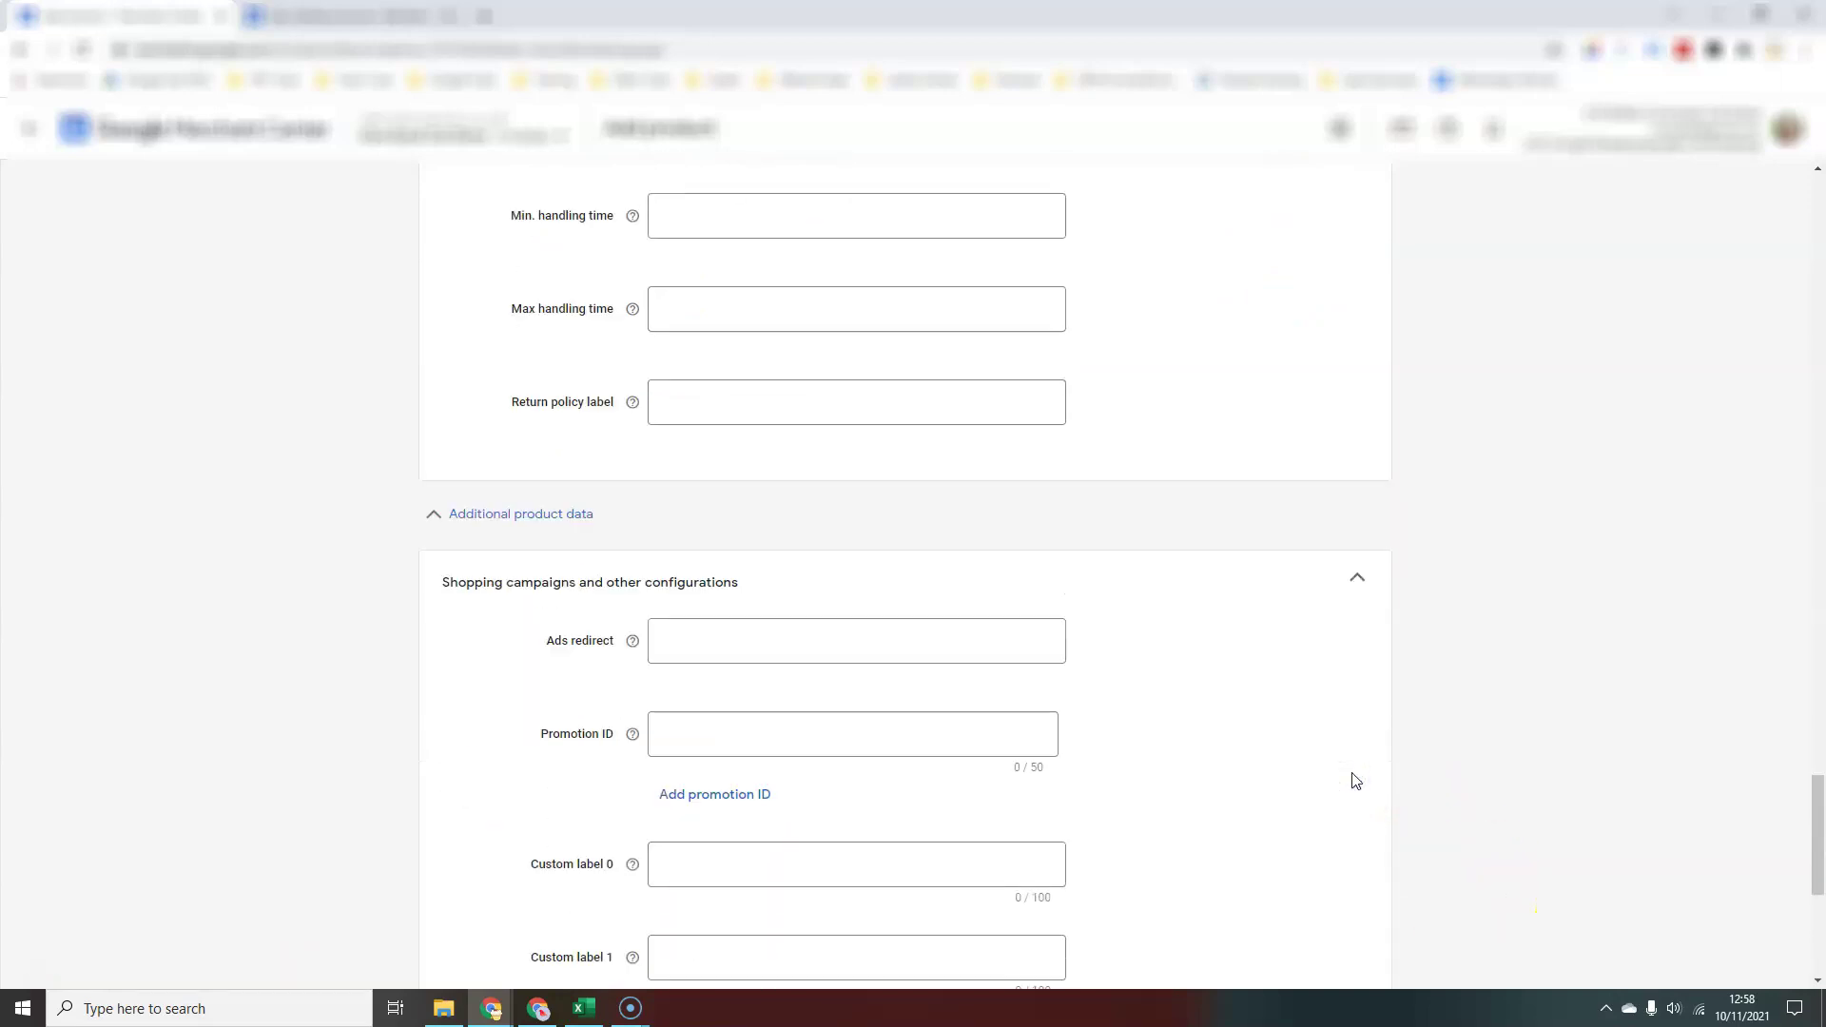
scroll(704, 533, "down", 2)
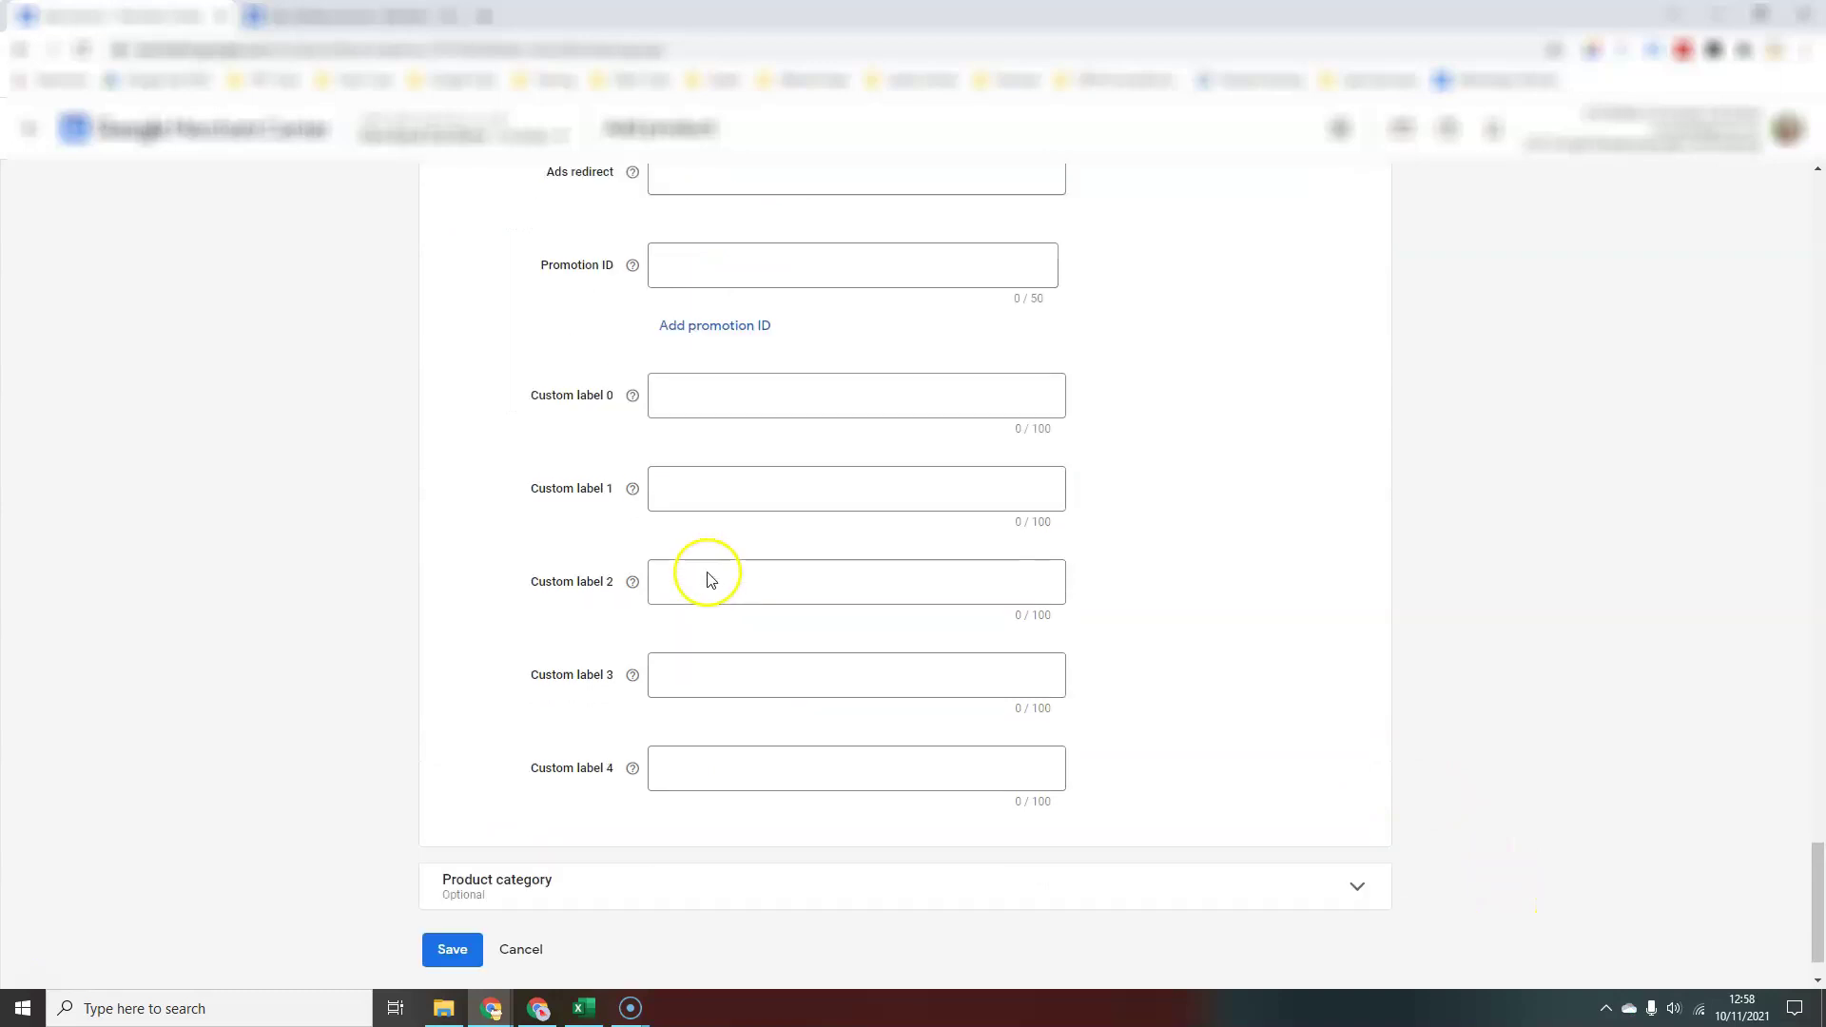
Expand Product category and click into the empty Product type field
left_click(1352, 816)
scroll(1352, 820, "down", 3)
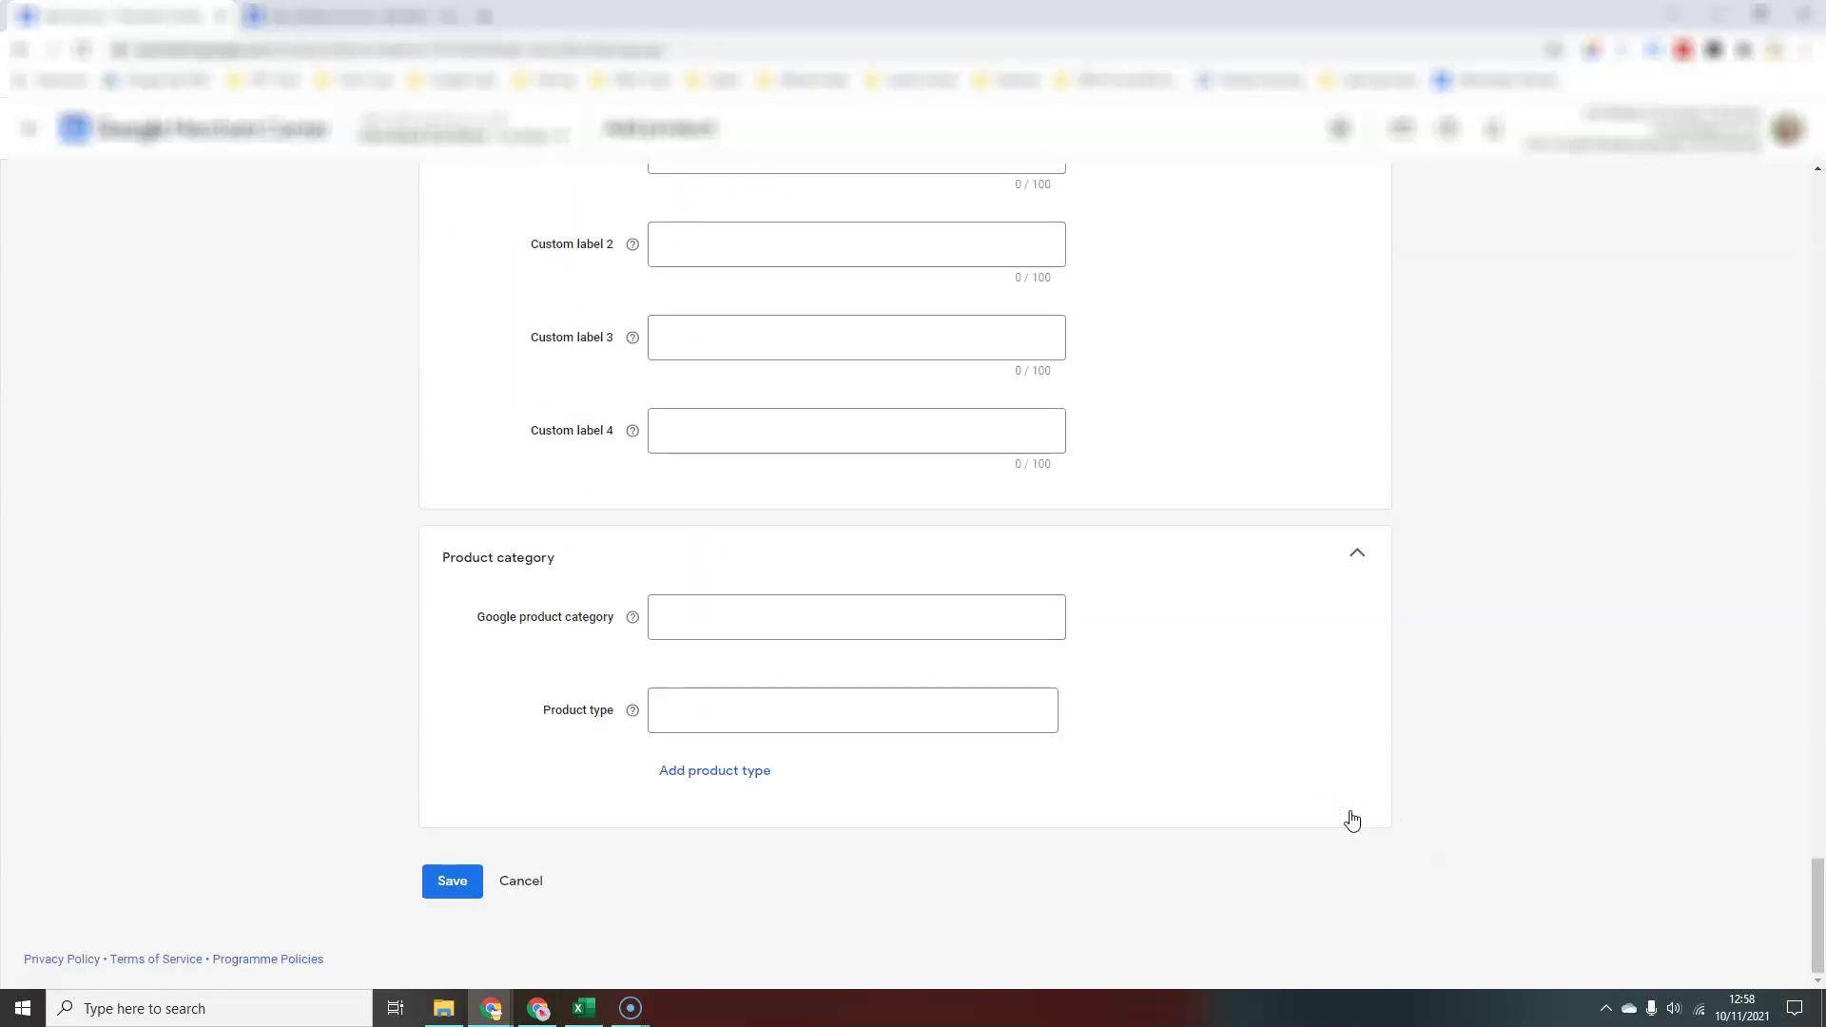
left_click(699, 713)
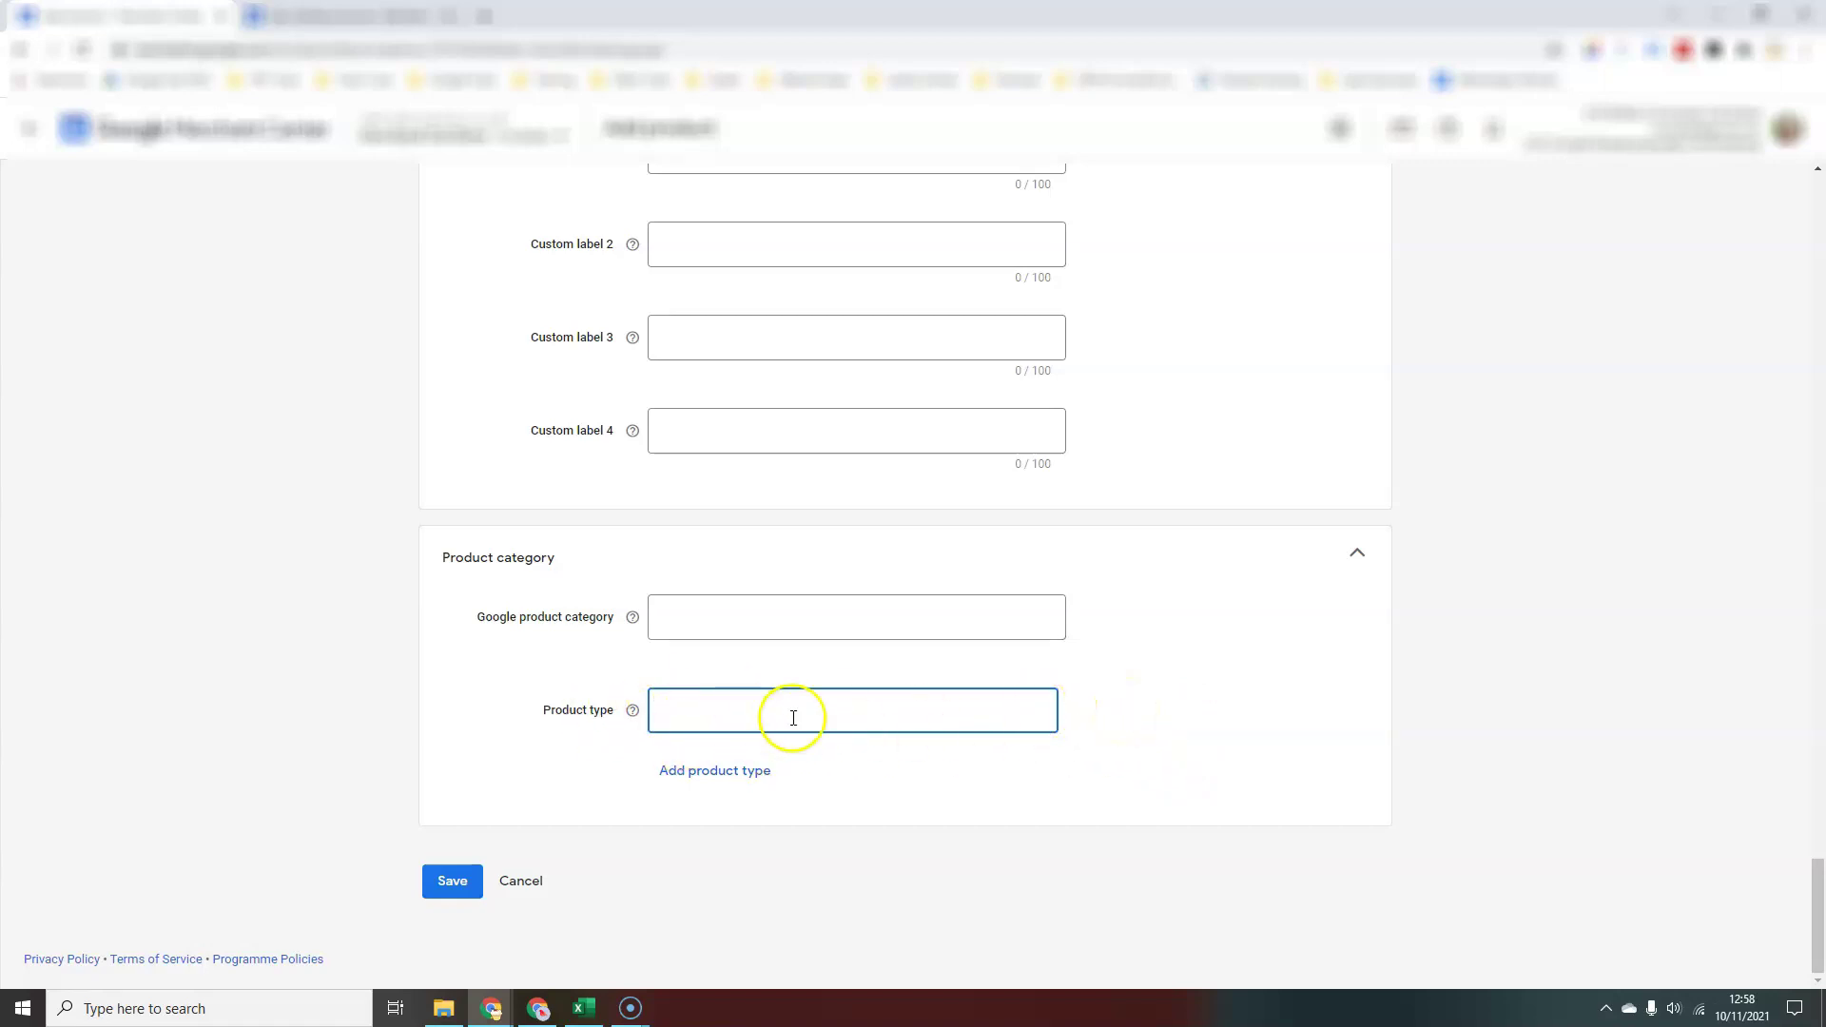
mouse_move(635, 719)
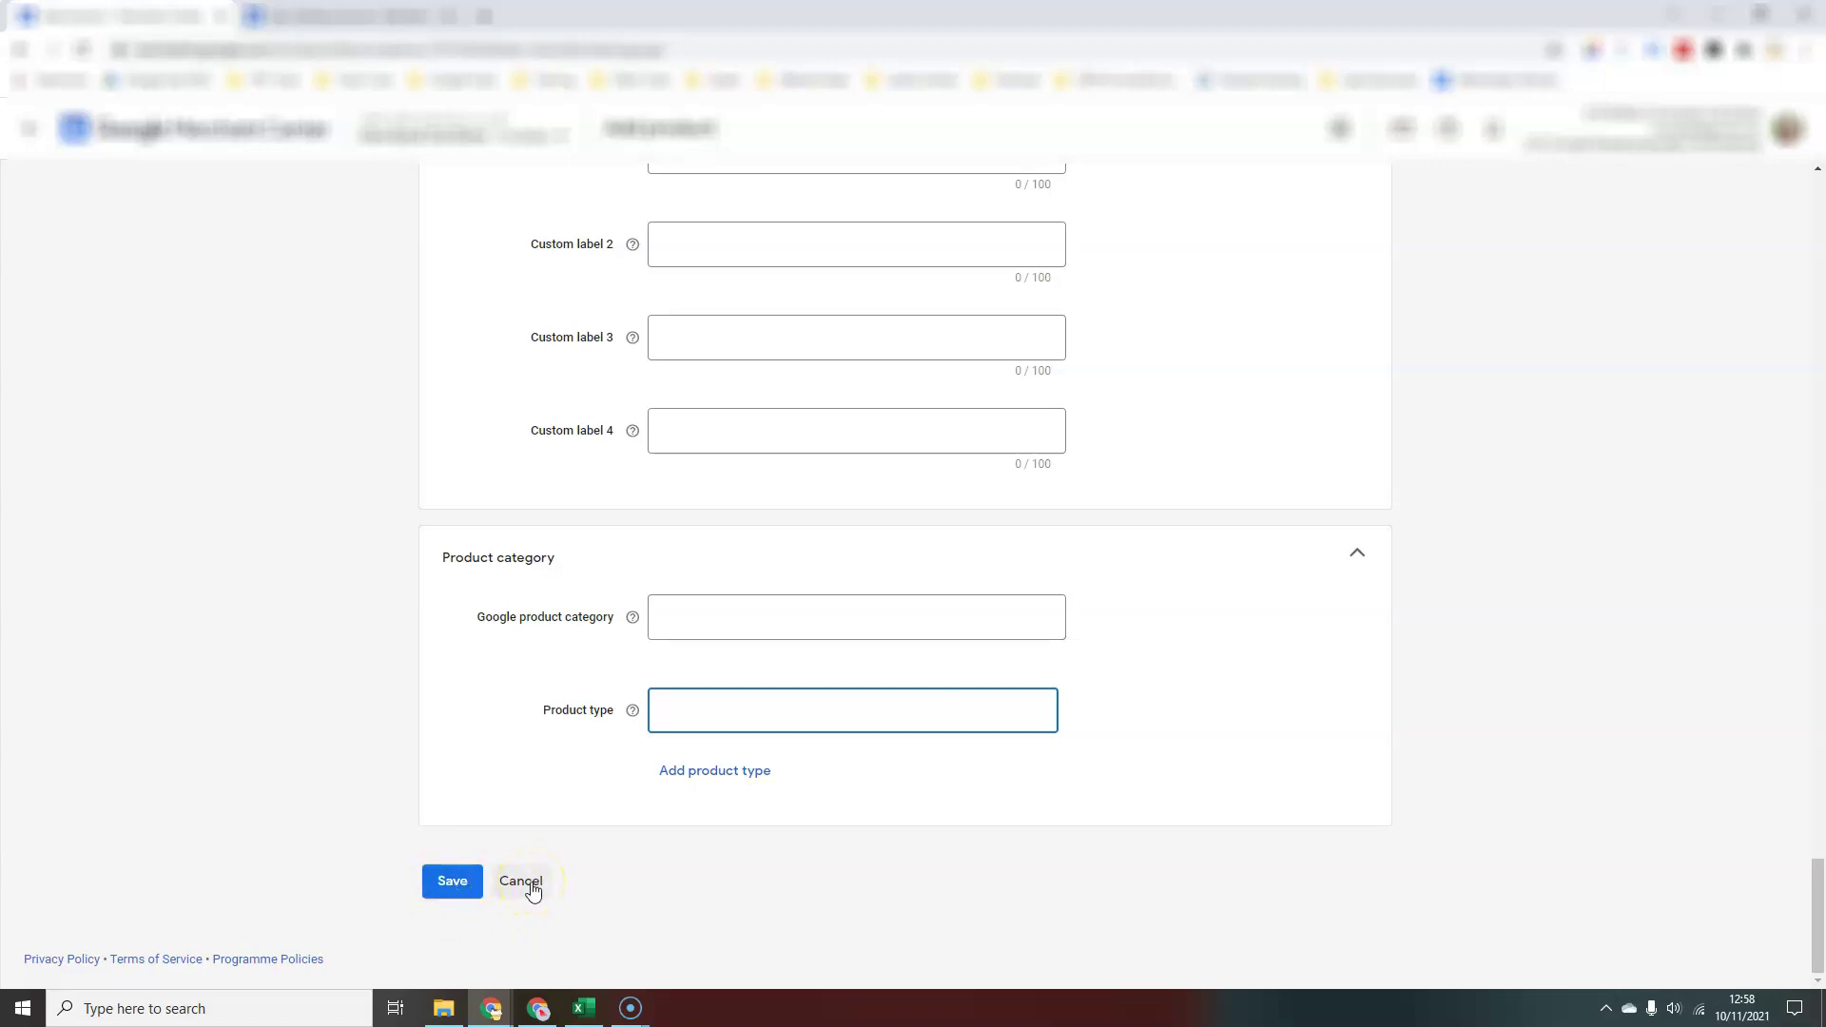
Discard the unsaved product and go to the Products page
left_click(532, 890)
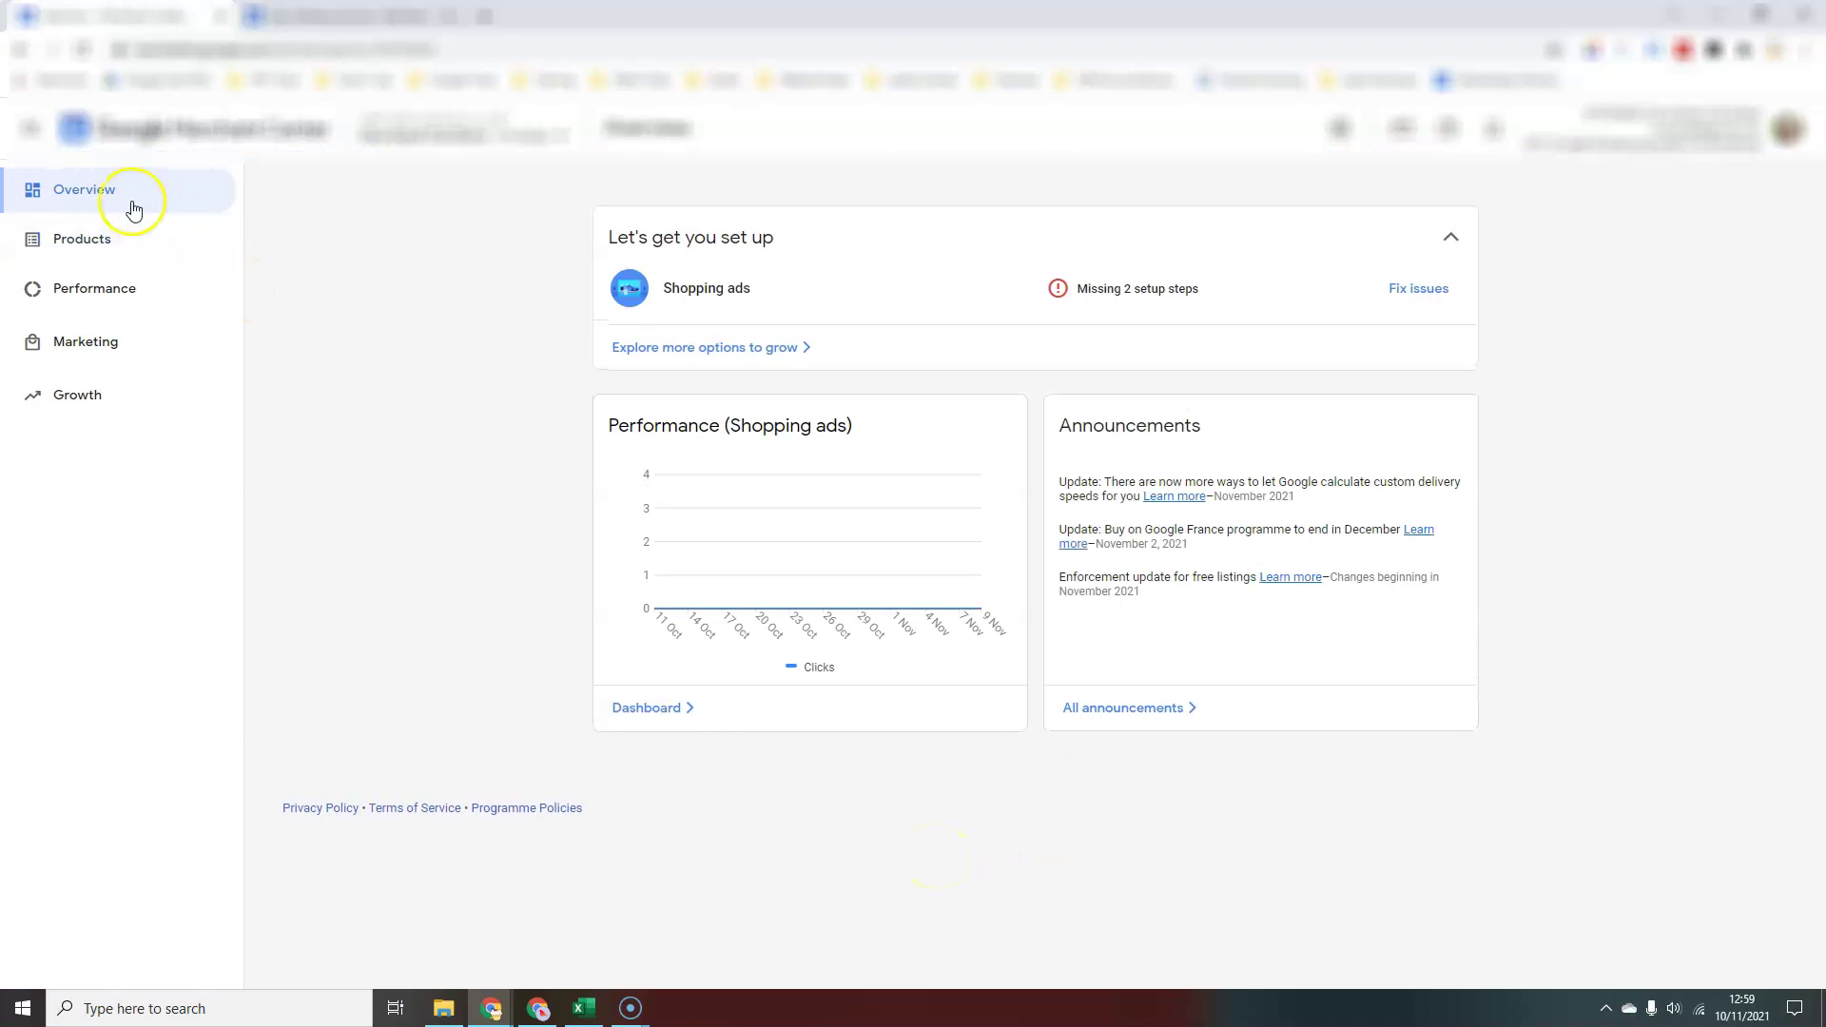
left_click(126, 238)
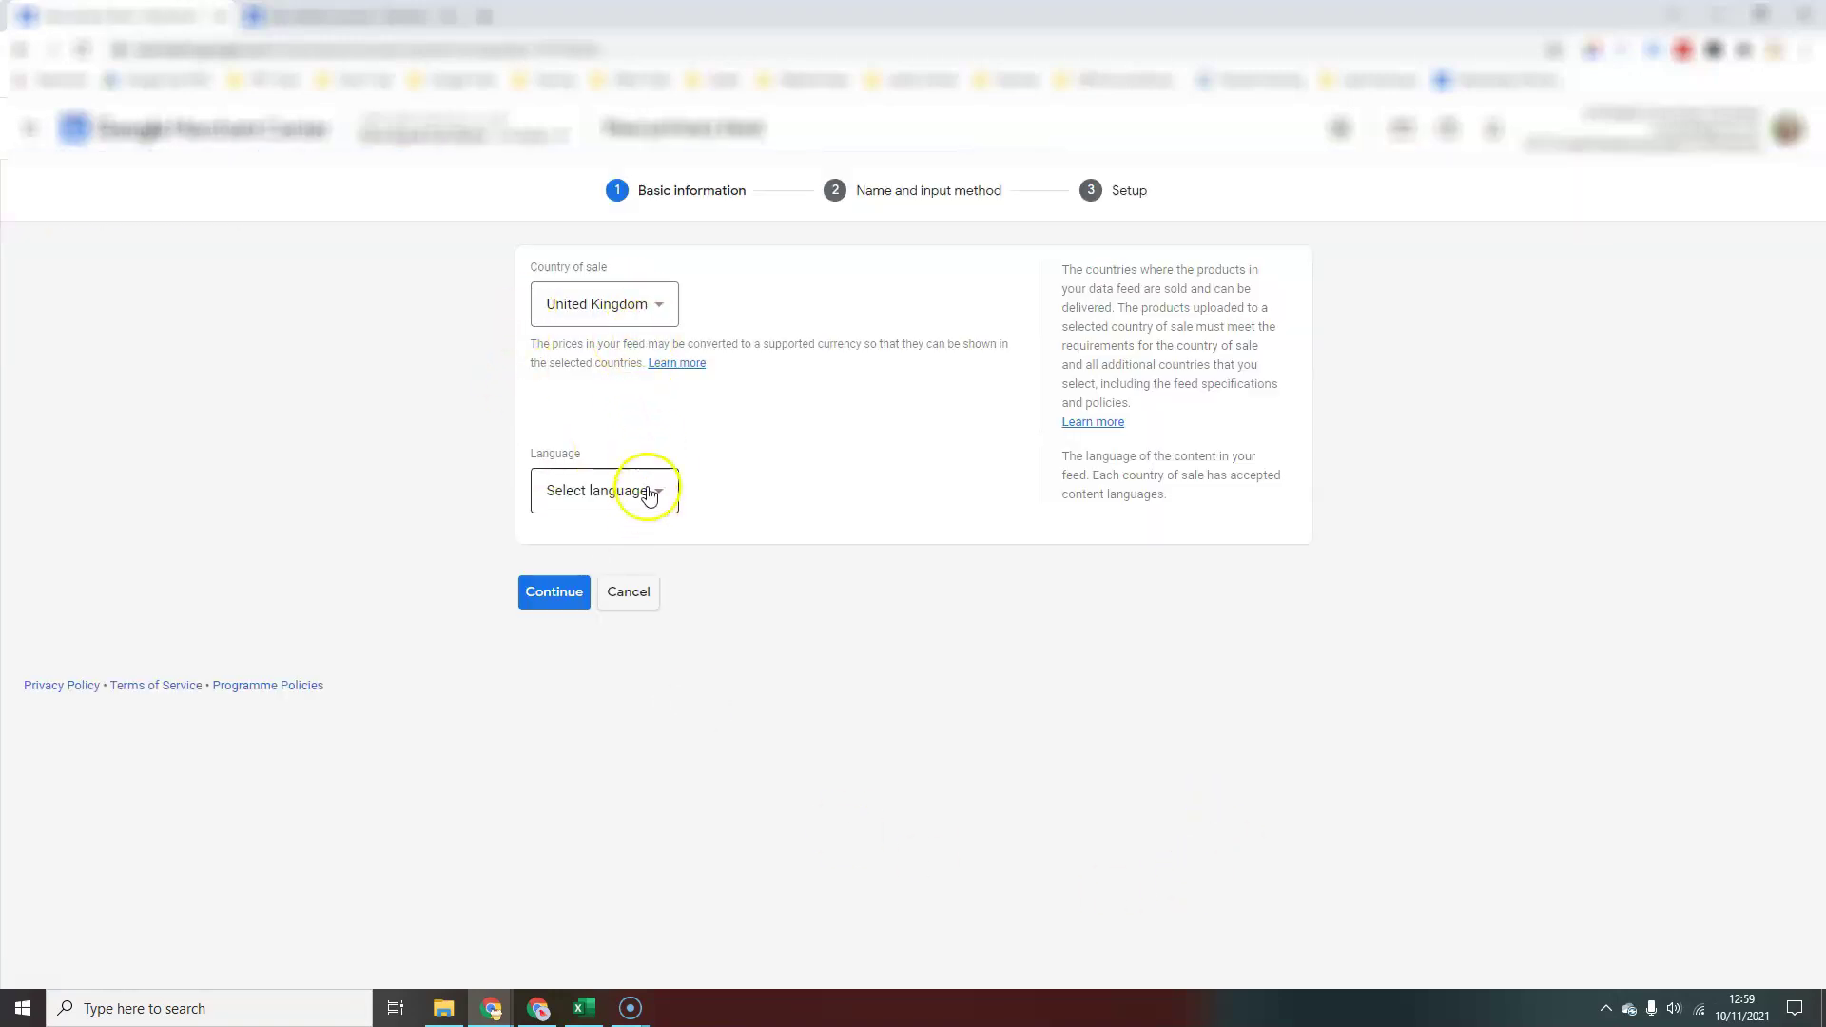
Set the feed language to English, continue, and try proceeding with an empty feed name
left_click(643, 487)
left_click(608, 505)
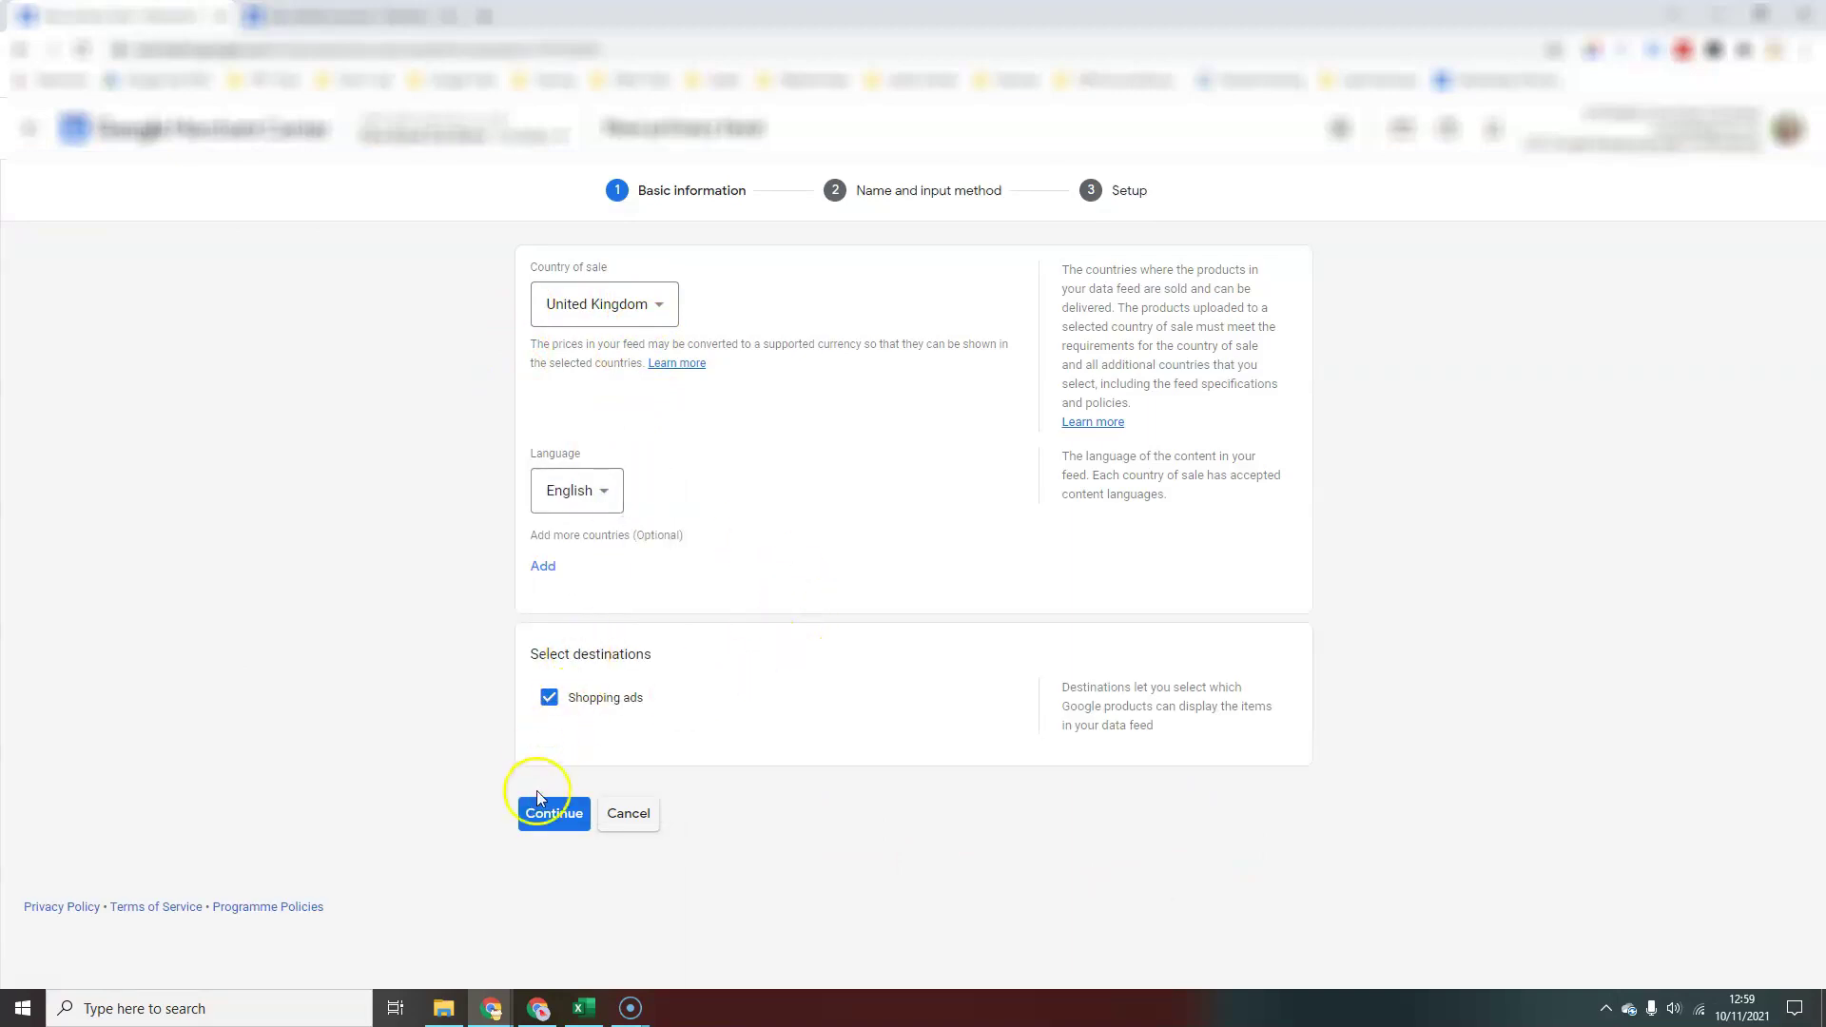
left_click(553, 813)
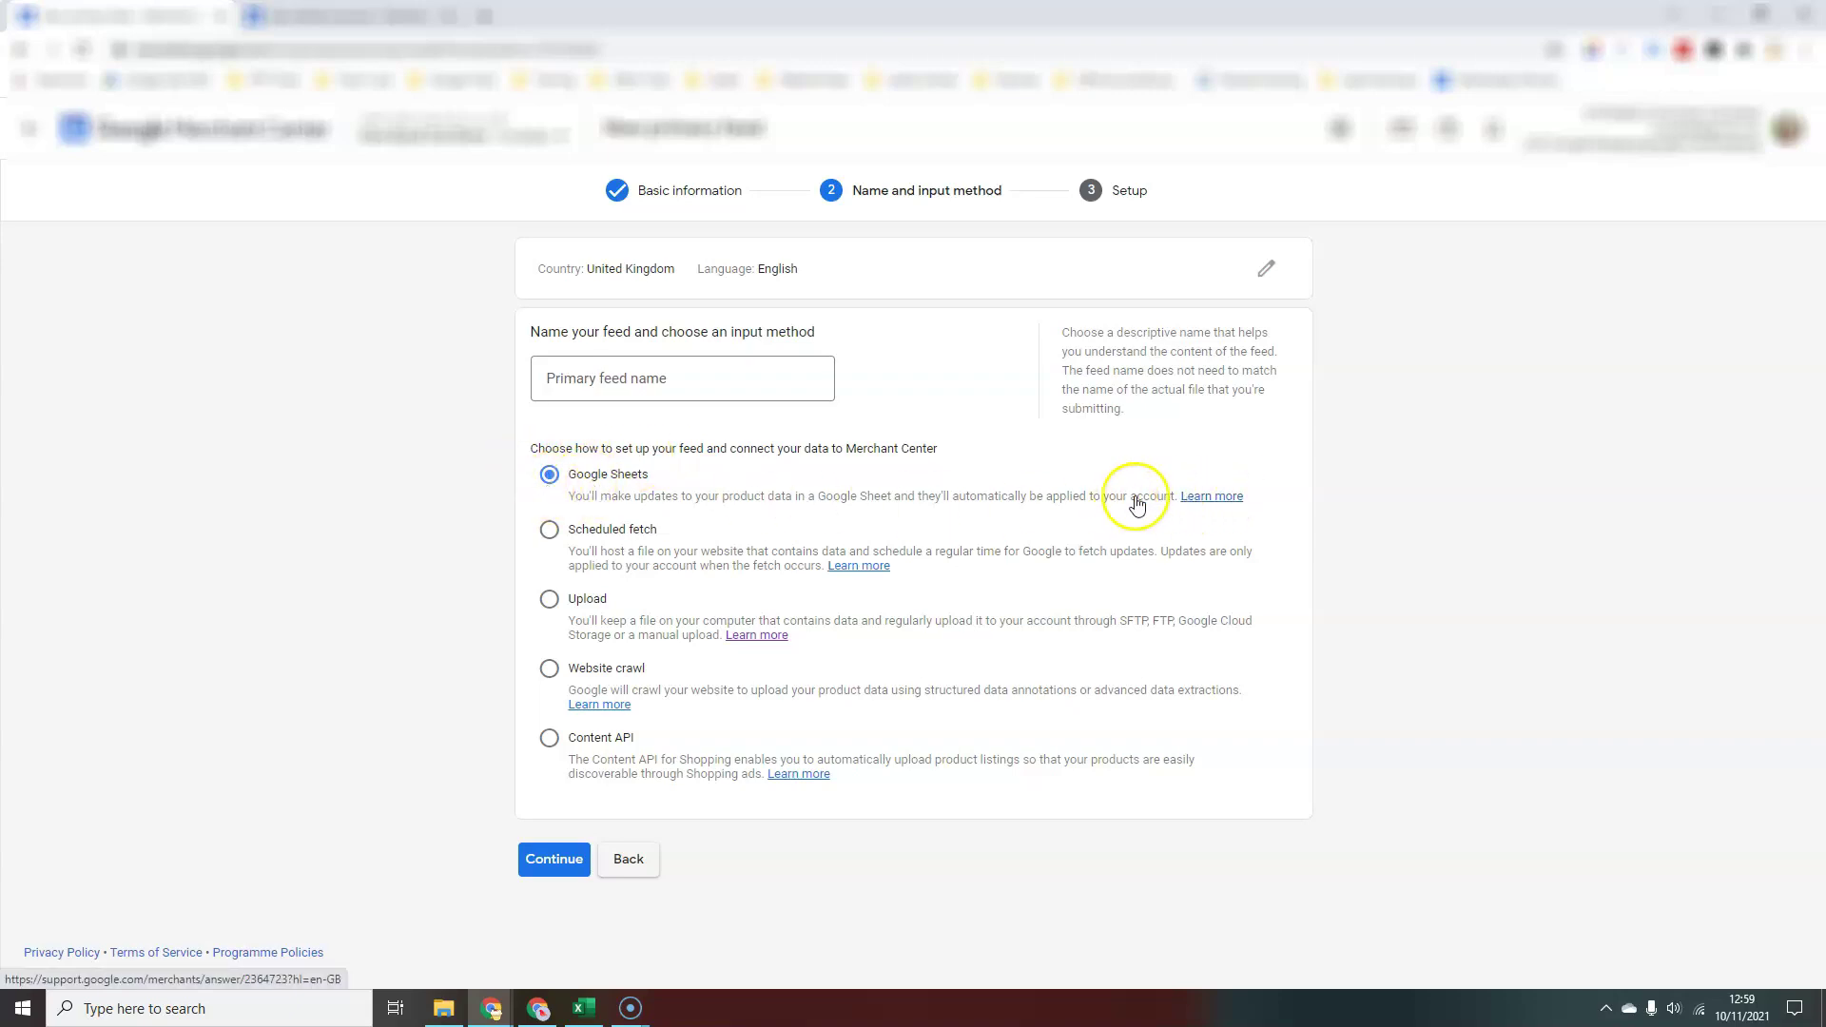
left_click(537, 860)
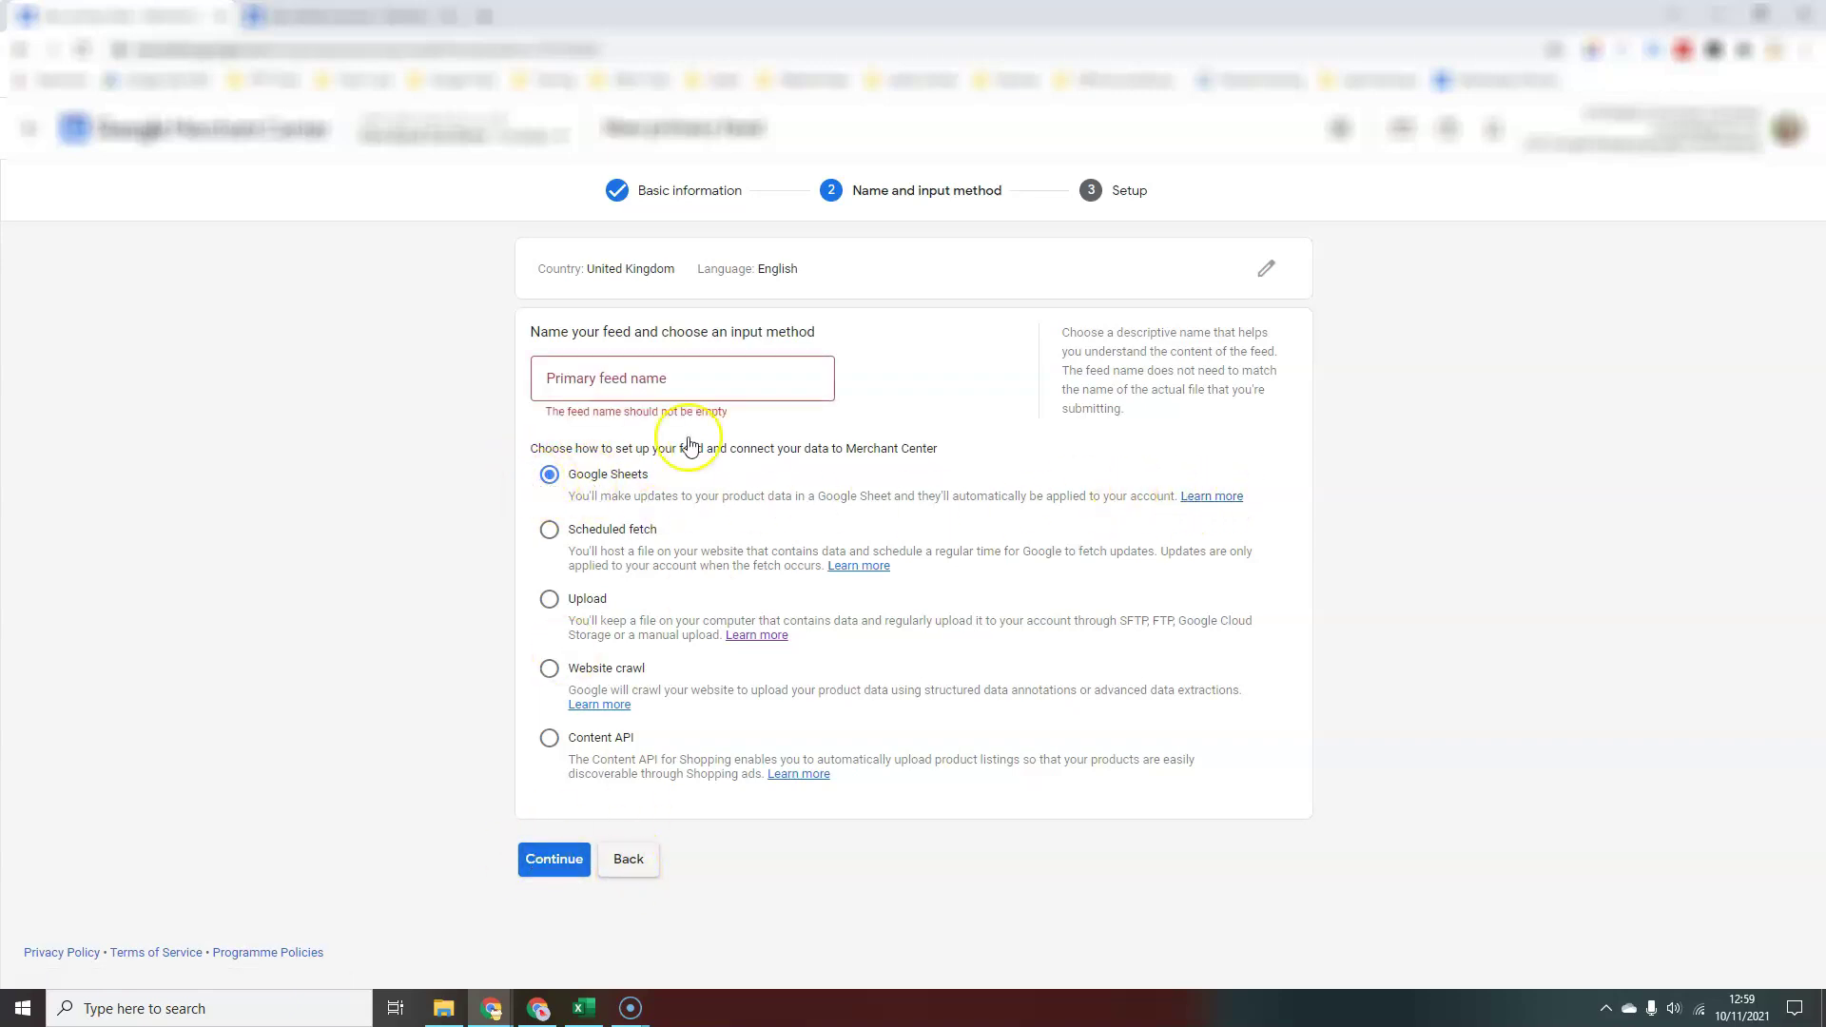
Name the feed 'Product feed' and continue with Google Sheets as the input method
left_click(603, 390)
type("Product feed")
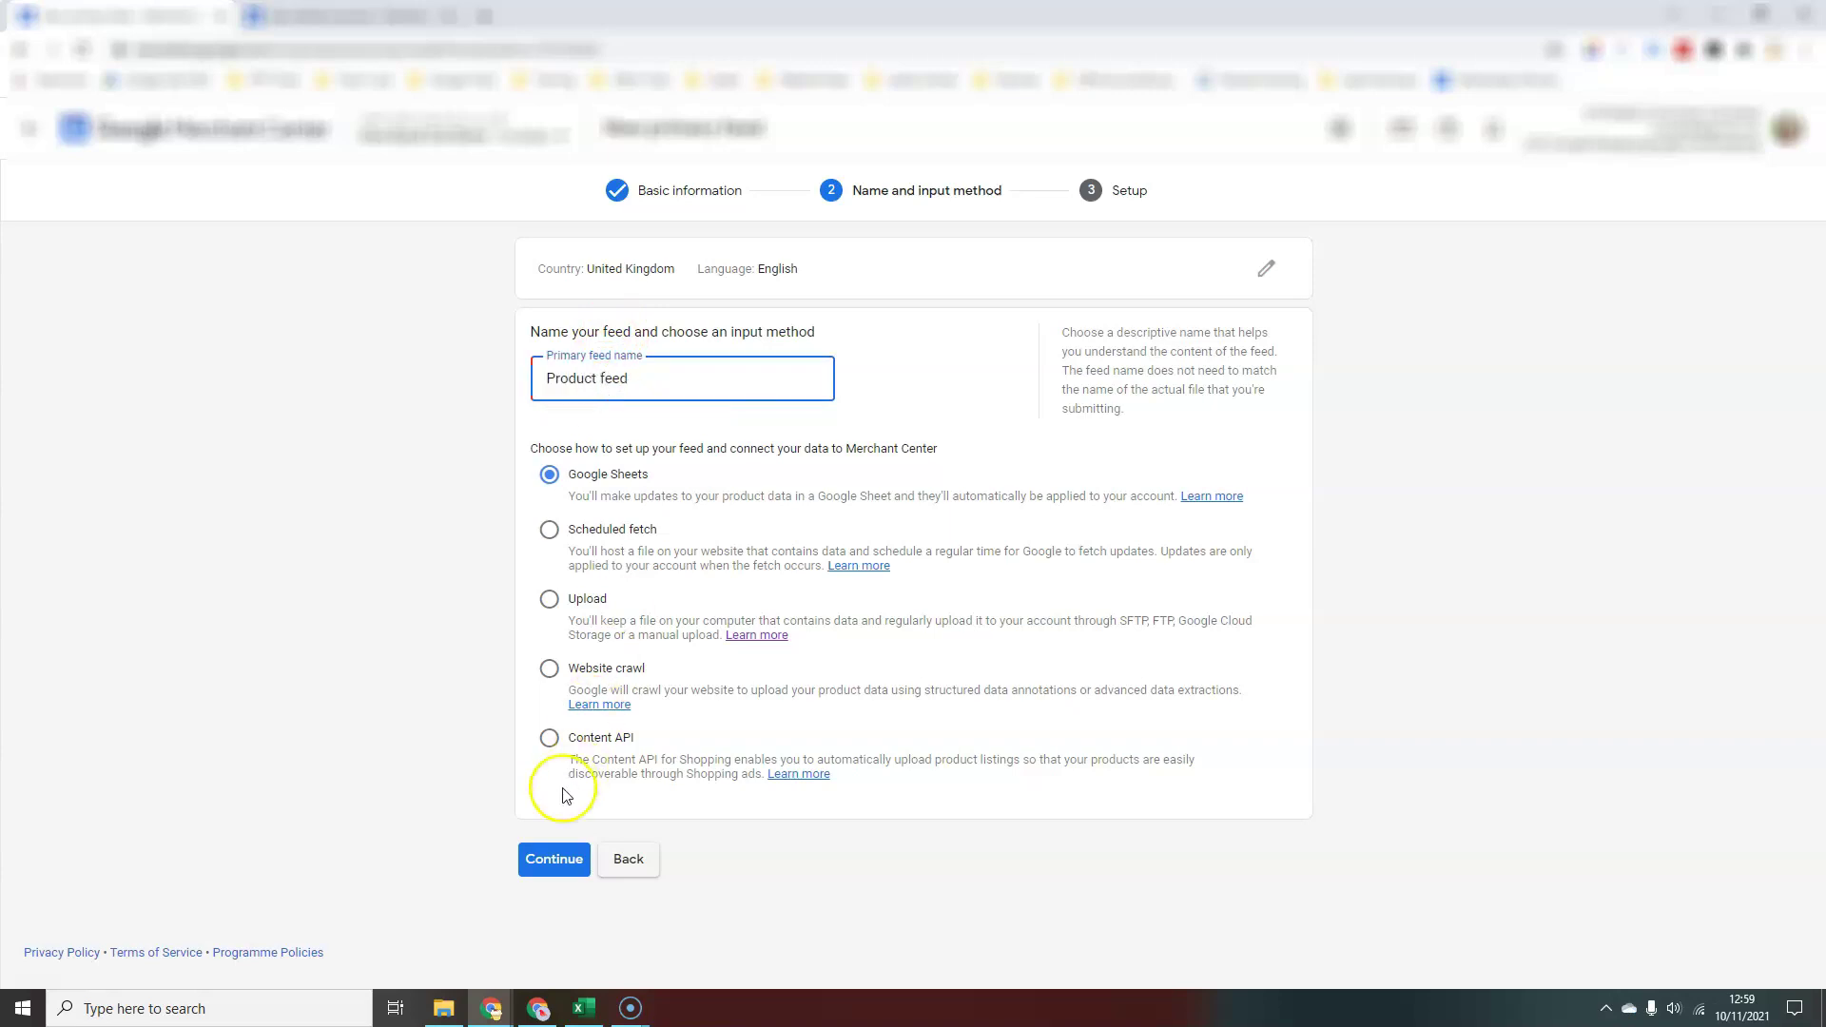
left_click(548, 859)
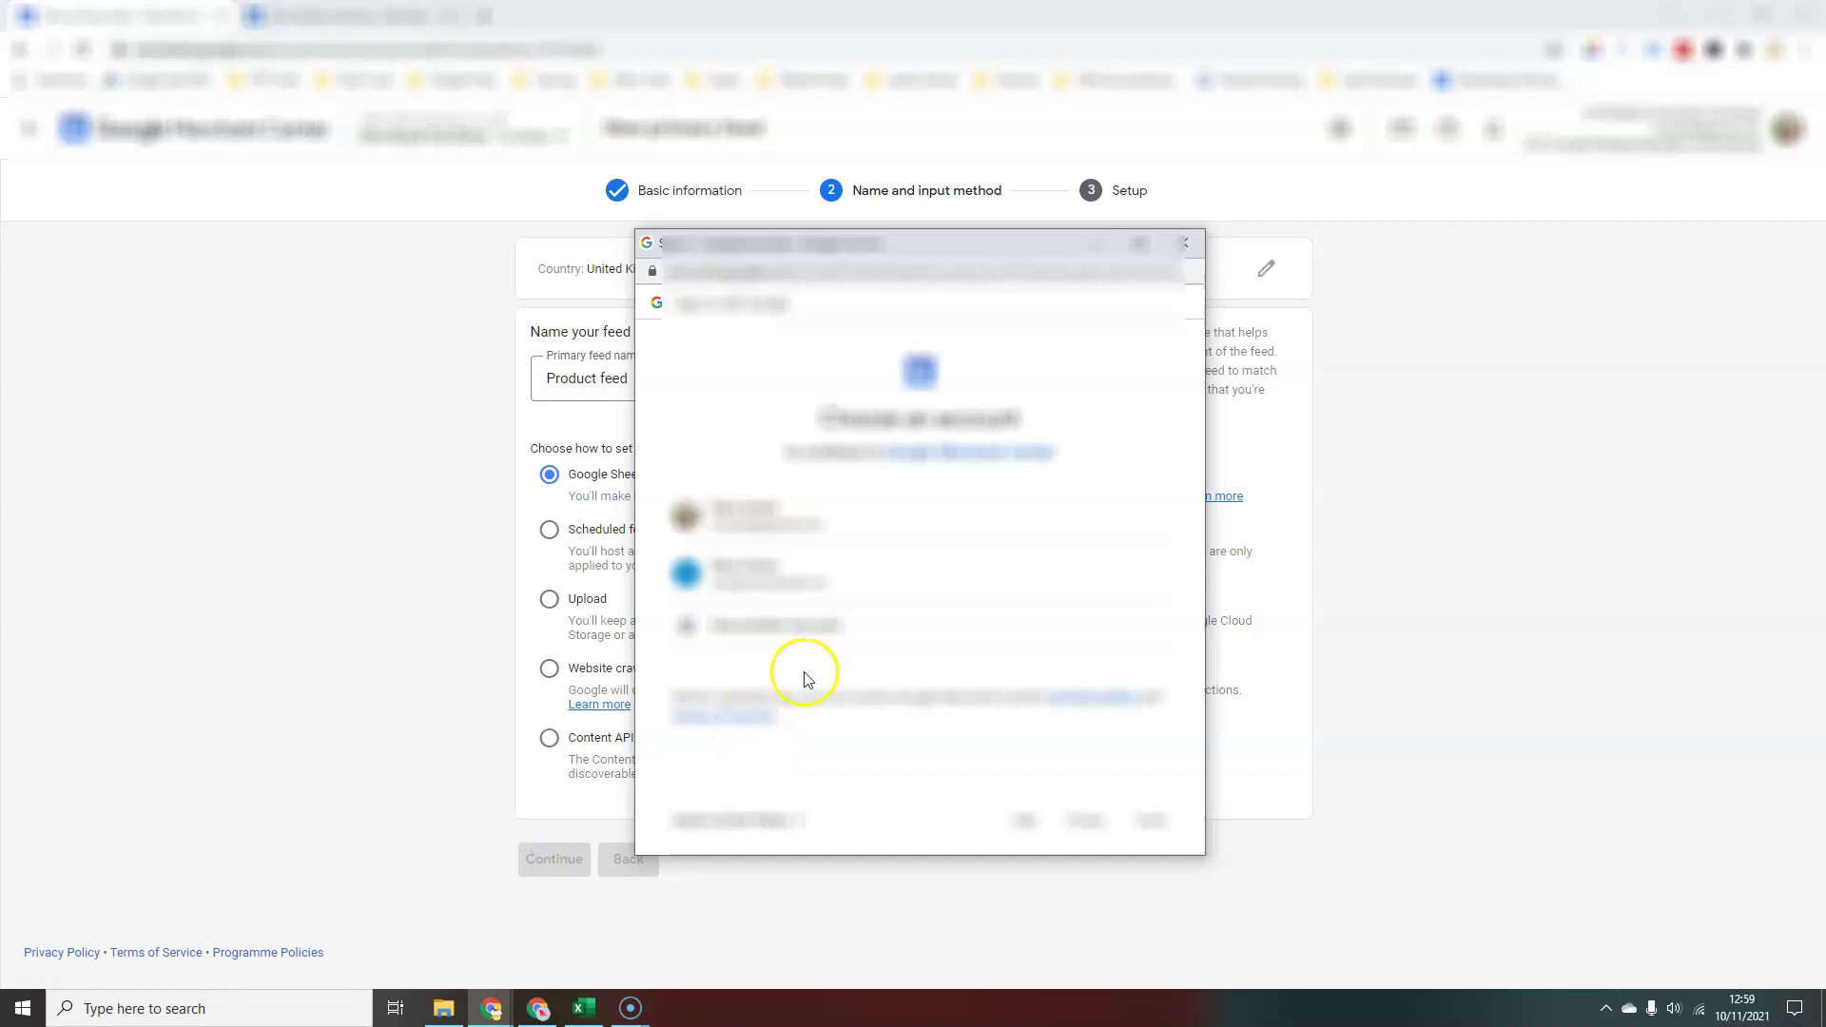
Connect the Google account, preview selecting an existing spreadsheet, then close the picker to keep a new template
left_click(954, 520)
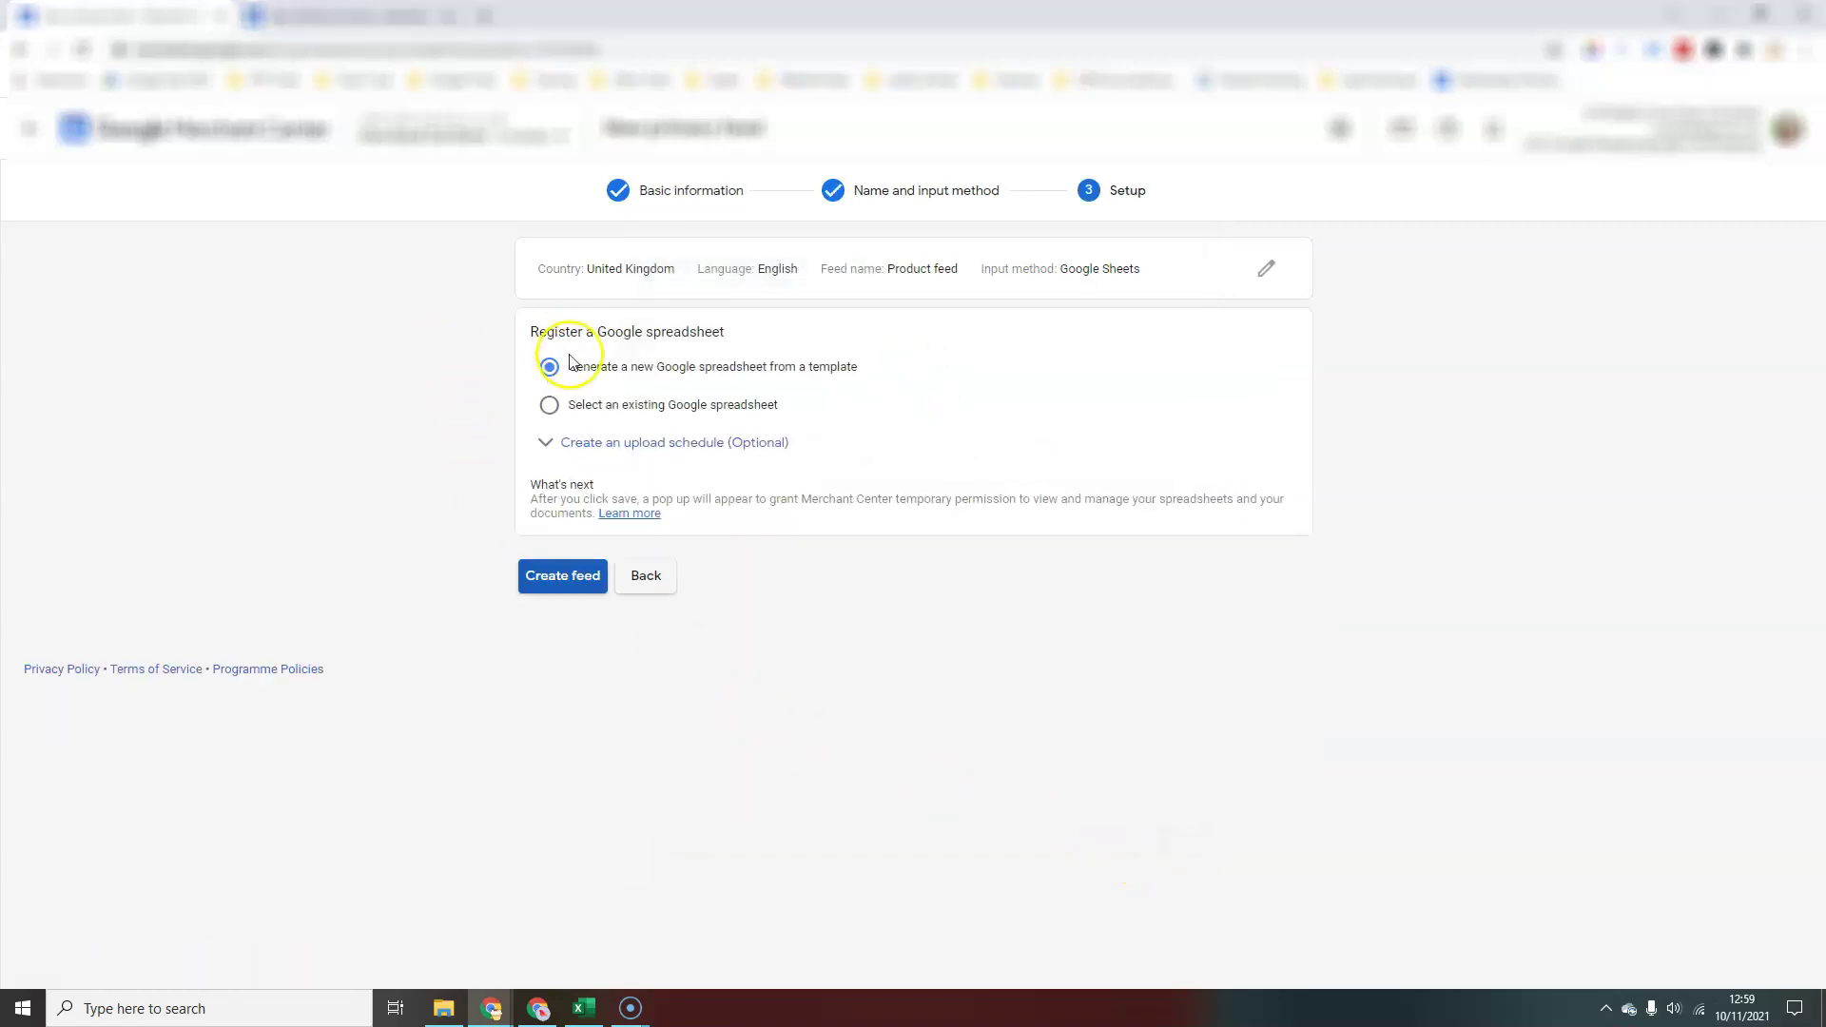
left_click(549, 404)
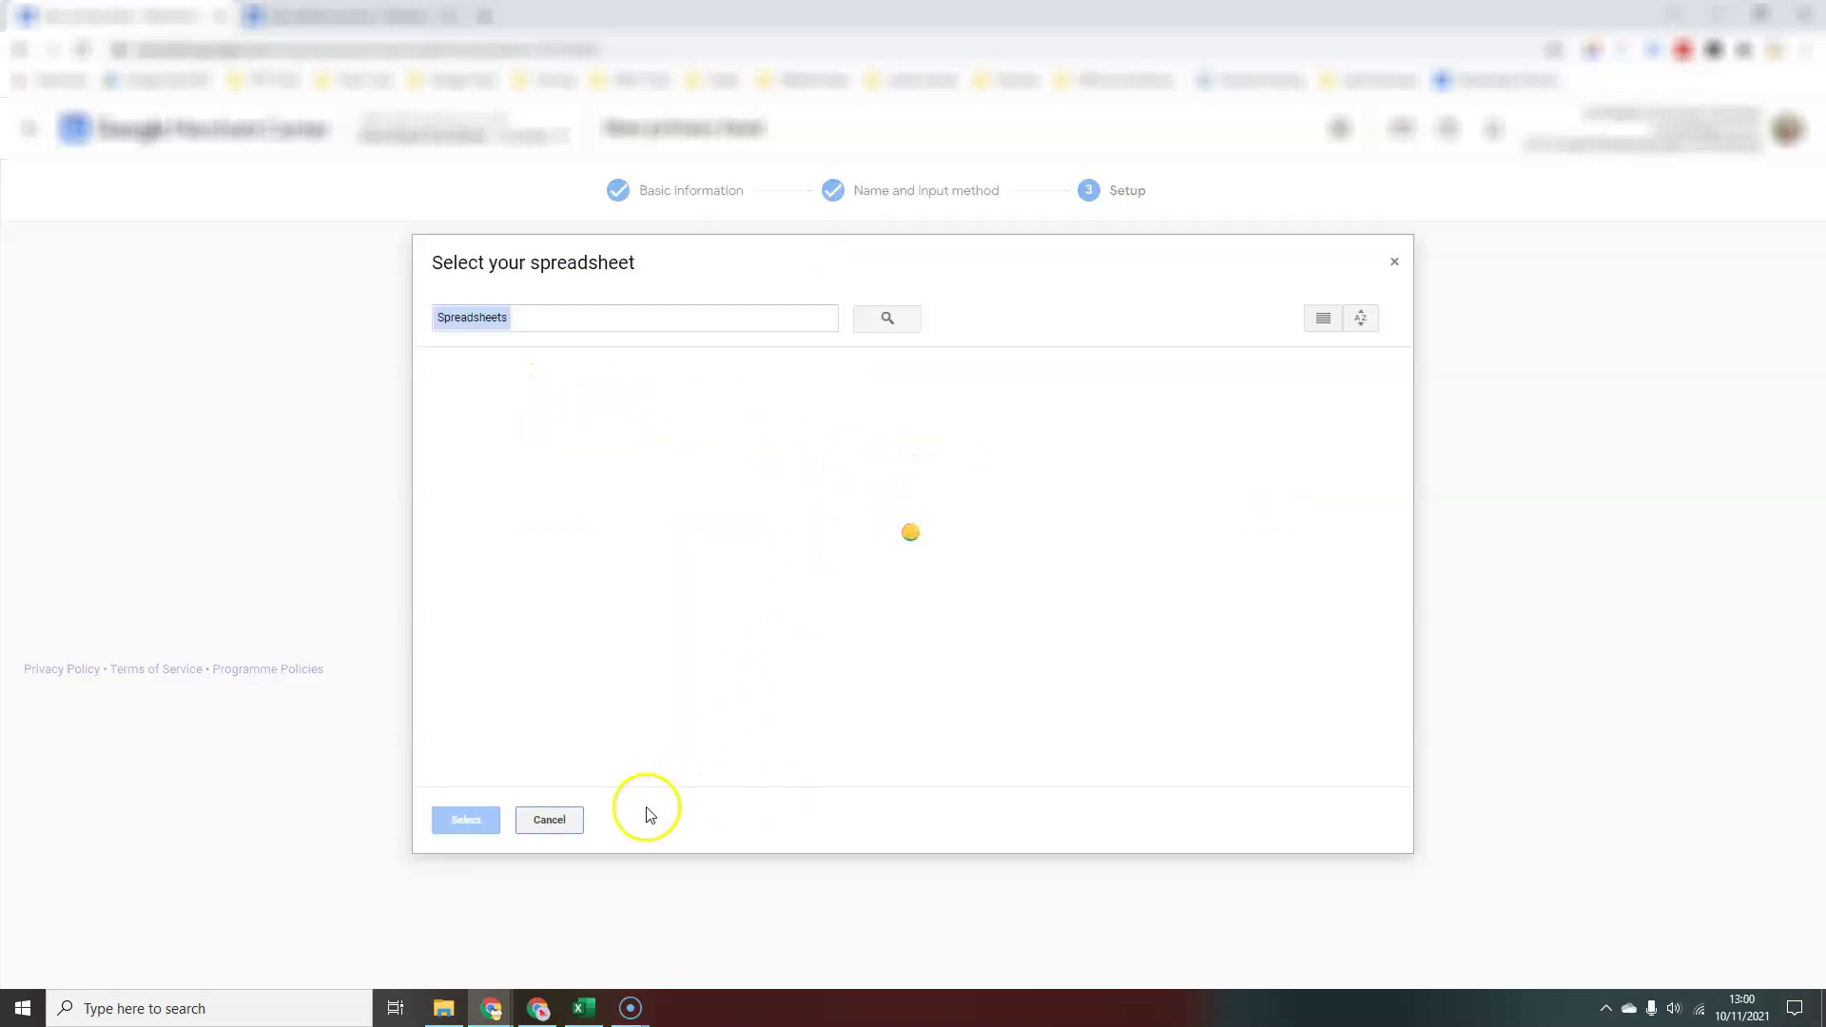
left_click(1394, 261)
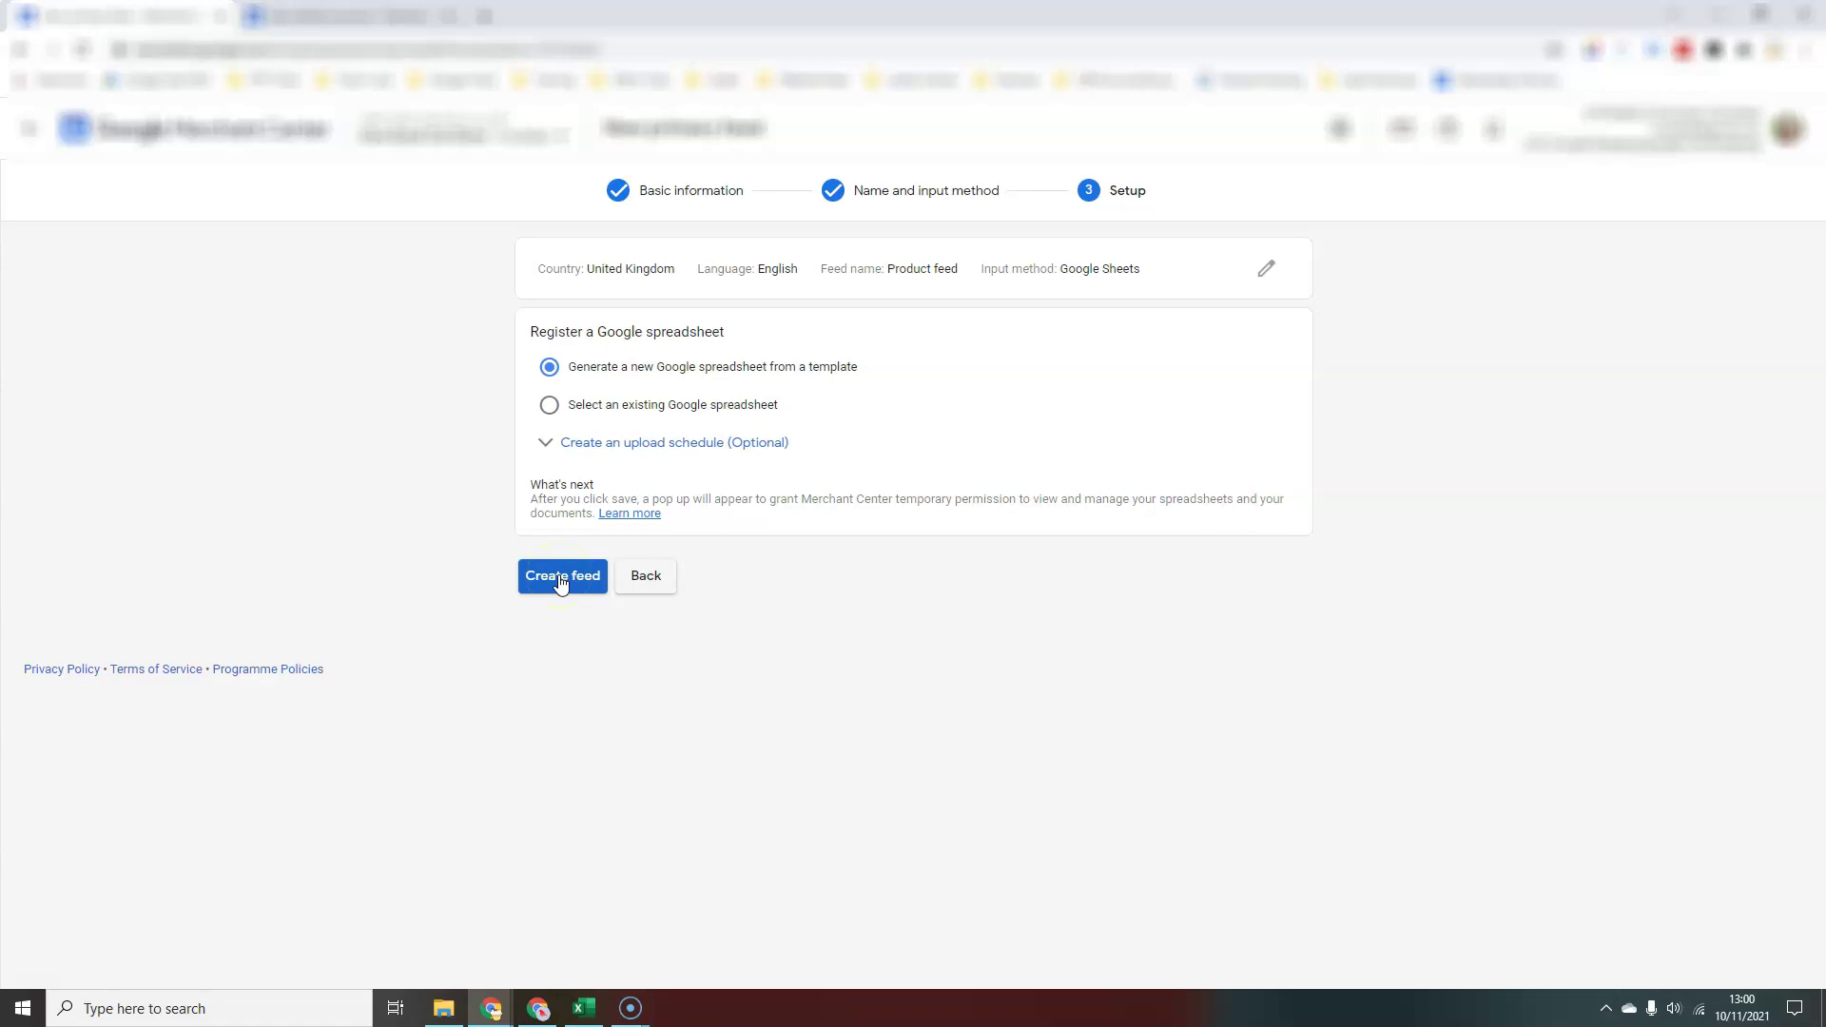
Go back from Setup to the Name and input method step
left_click(644, 583)
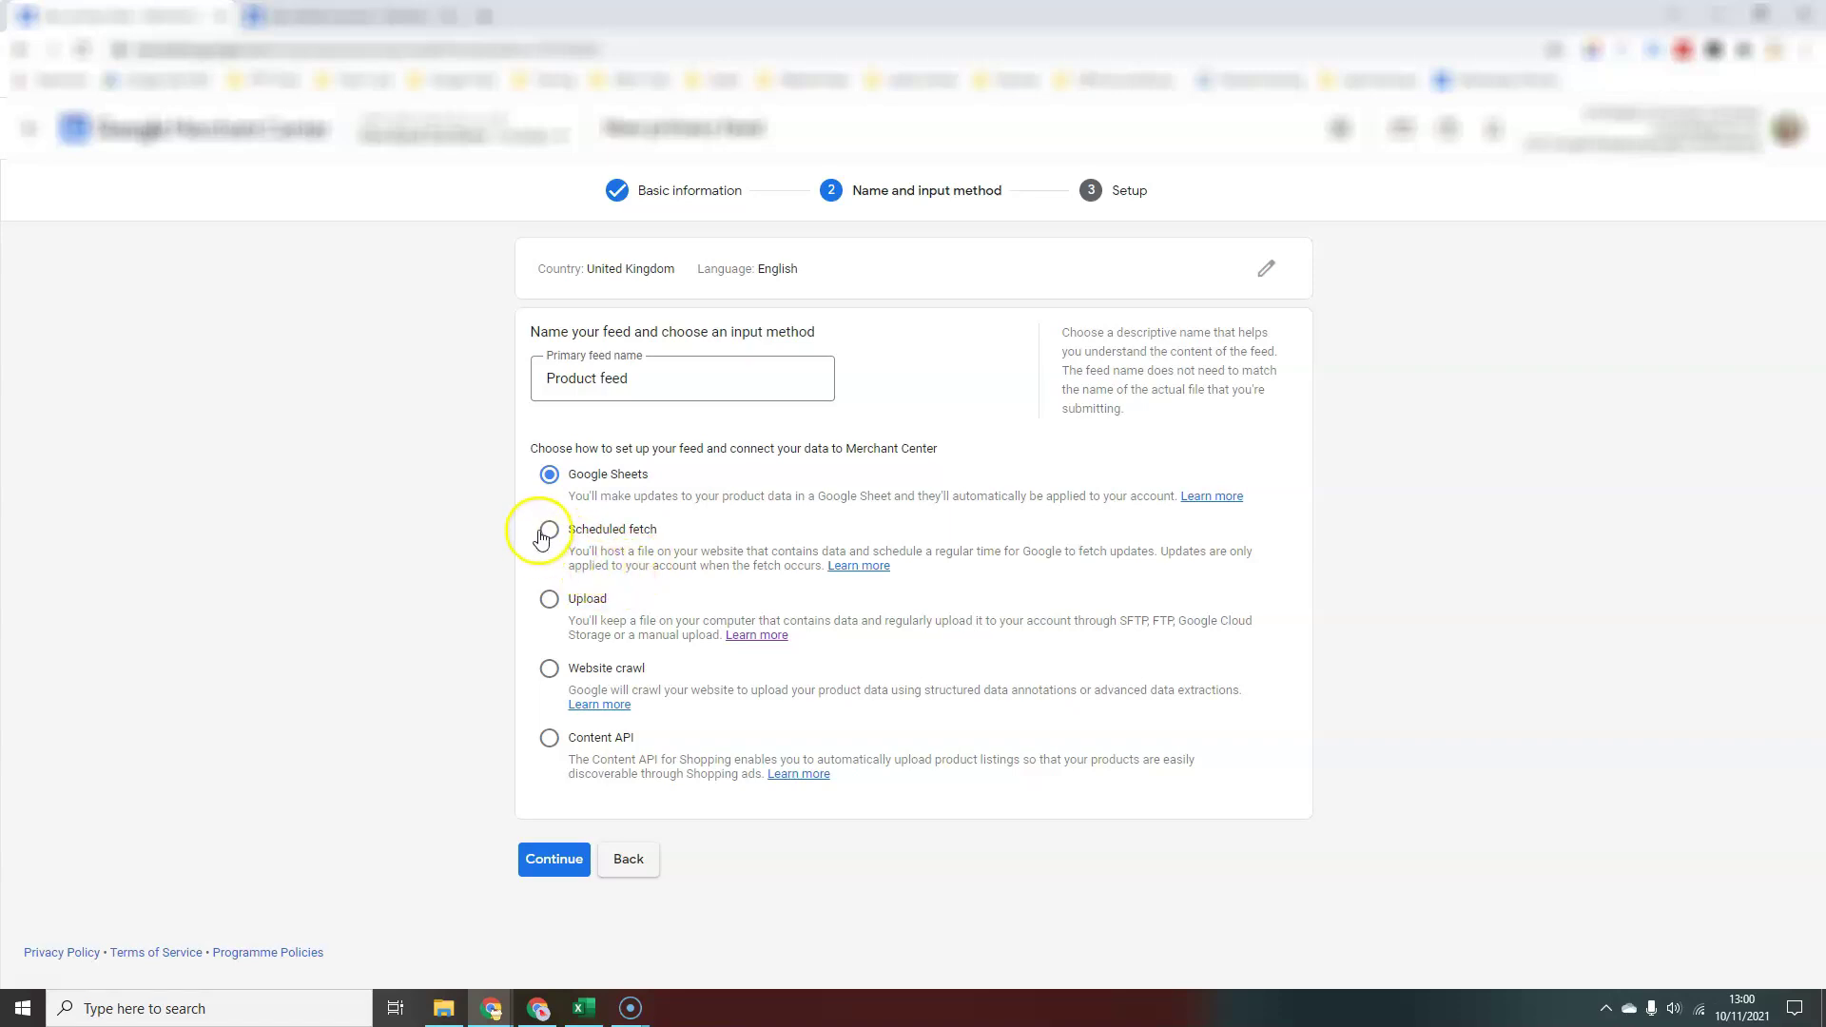
Preview Scheduled fetch as the input method, then change it to Upload
left_click(552, 533)
left_click(548, 542)
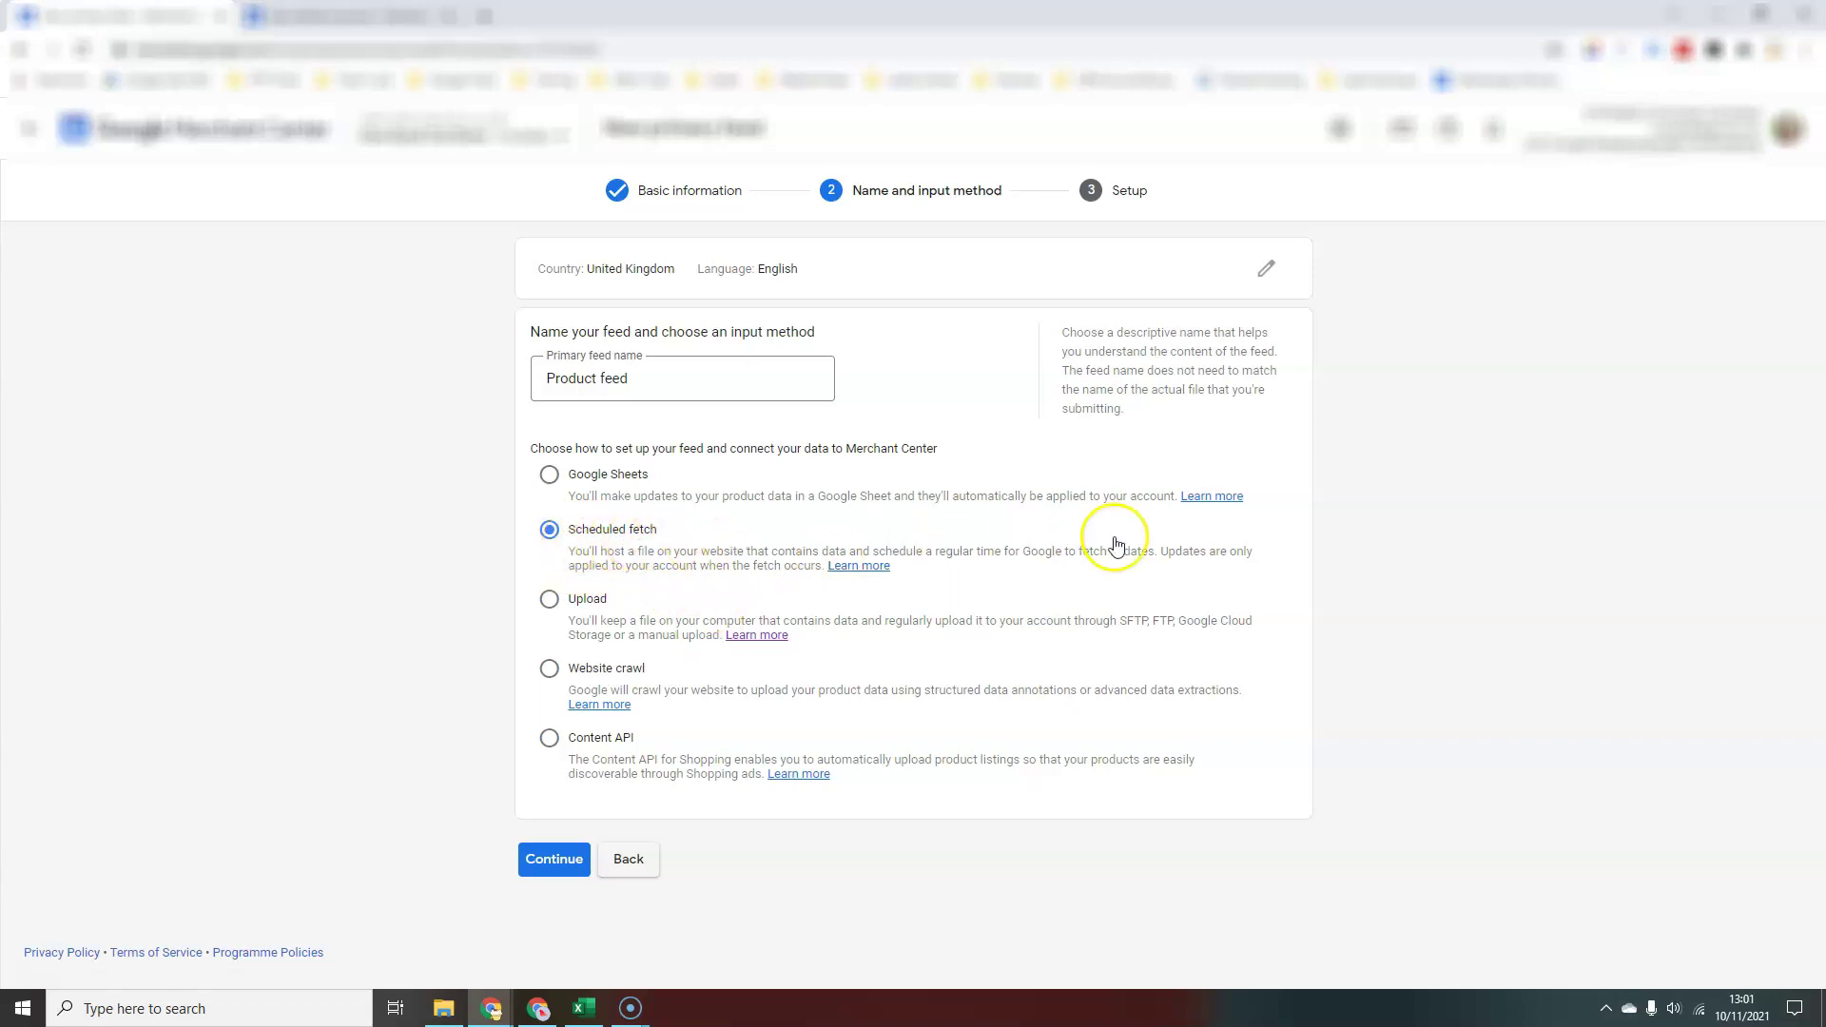
left_click(548, 599)
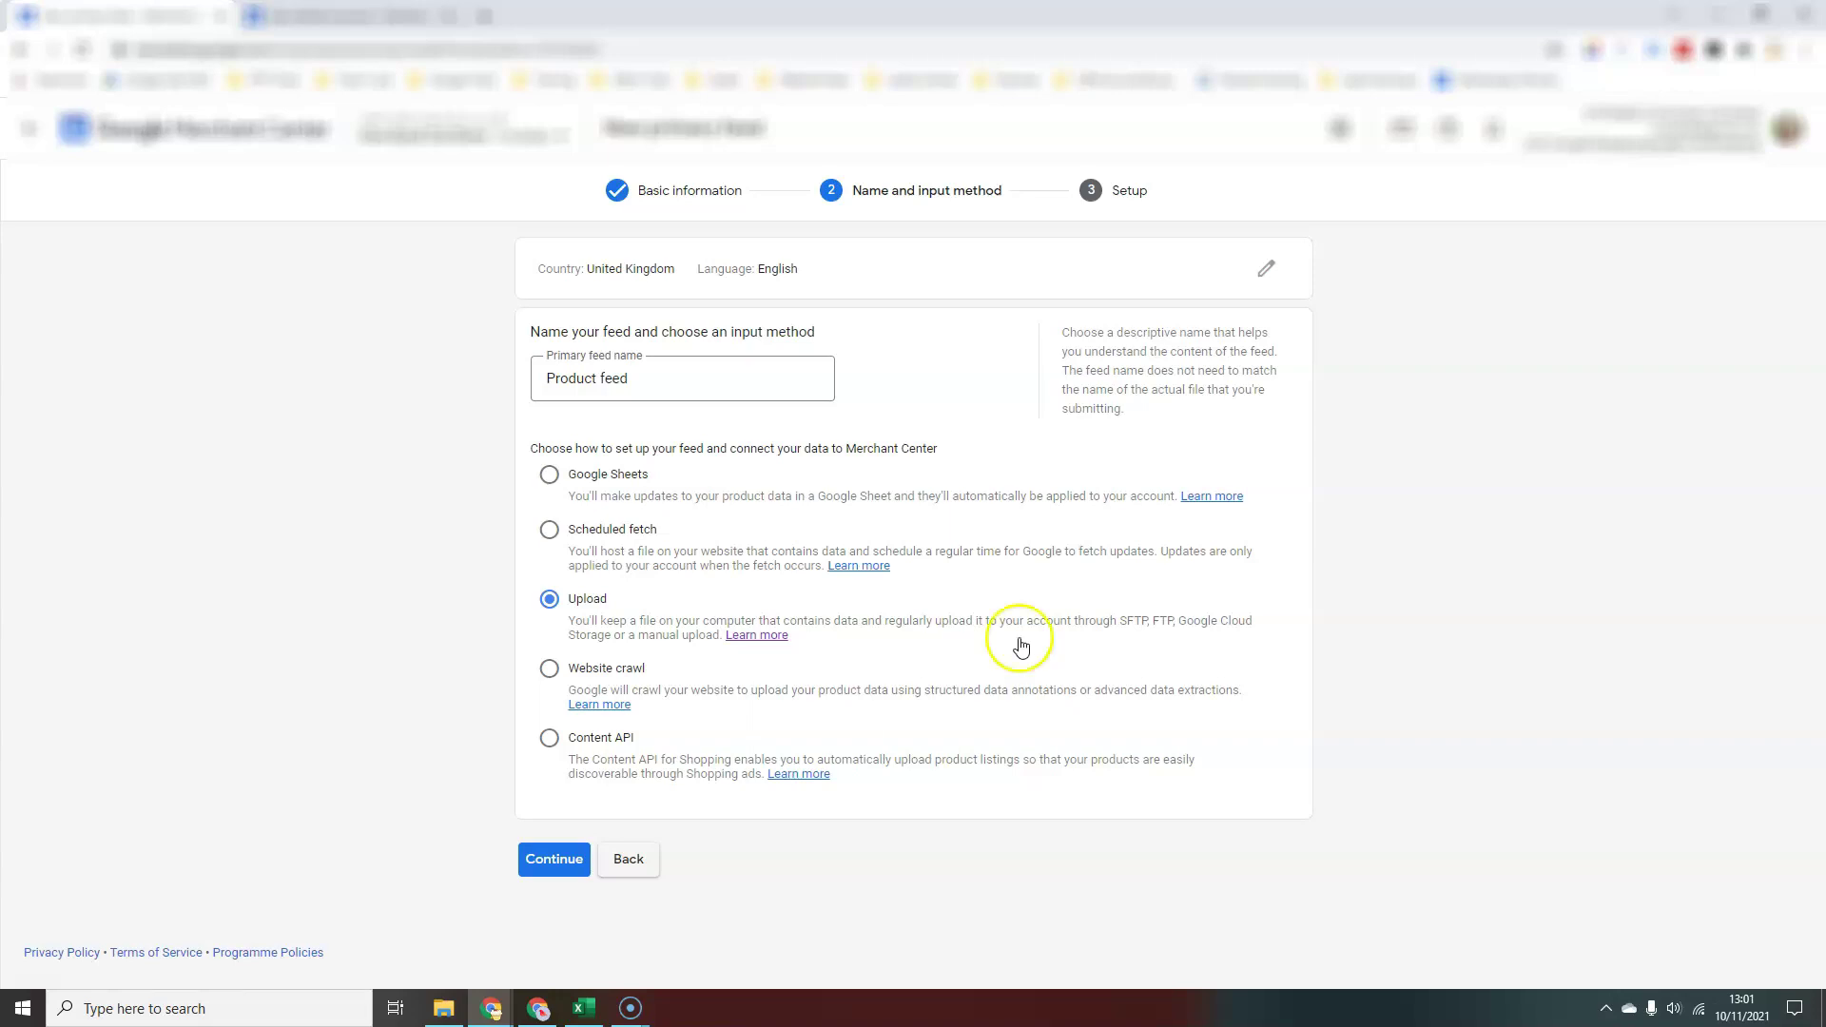
Try Scheduled fetch and Upload as the input method, finally selecting Website crawl
left_click(886, 658)
left_click(561, 642)
left_click(793, 628)
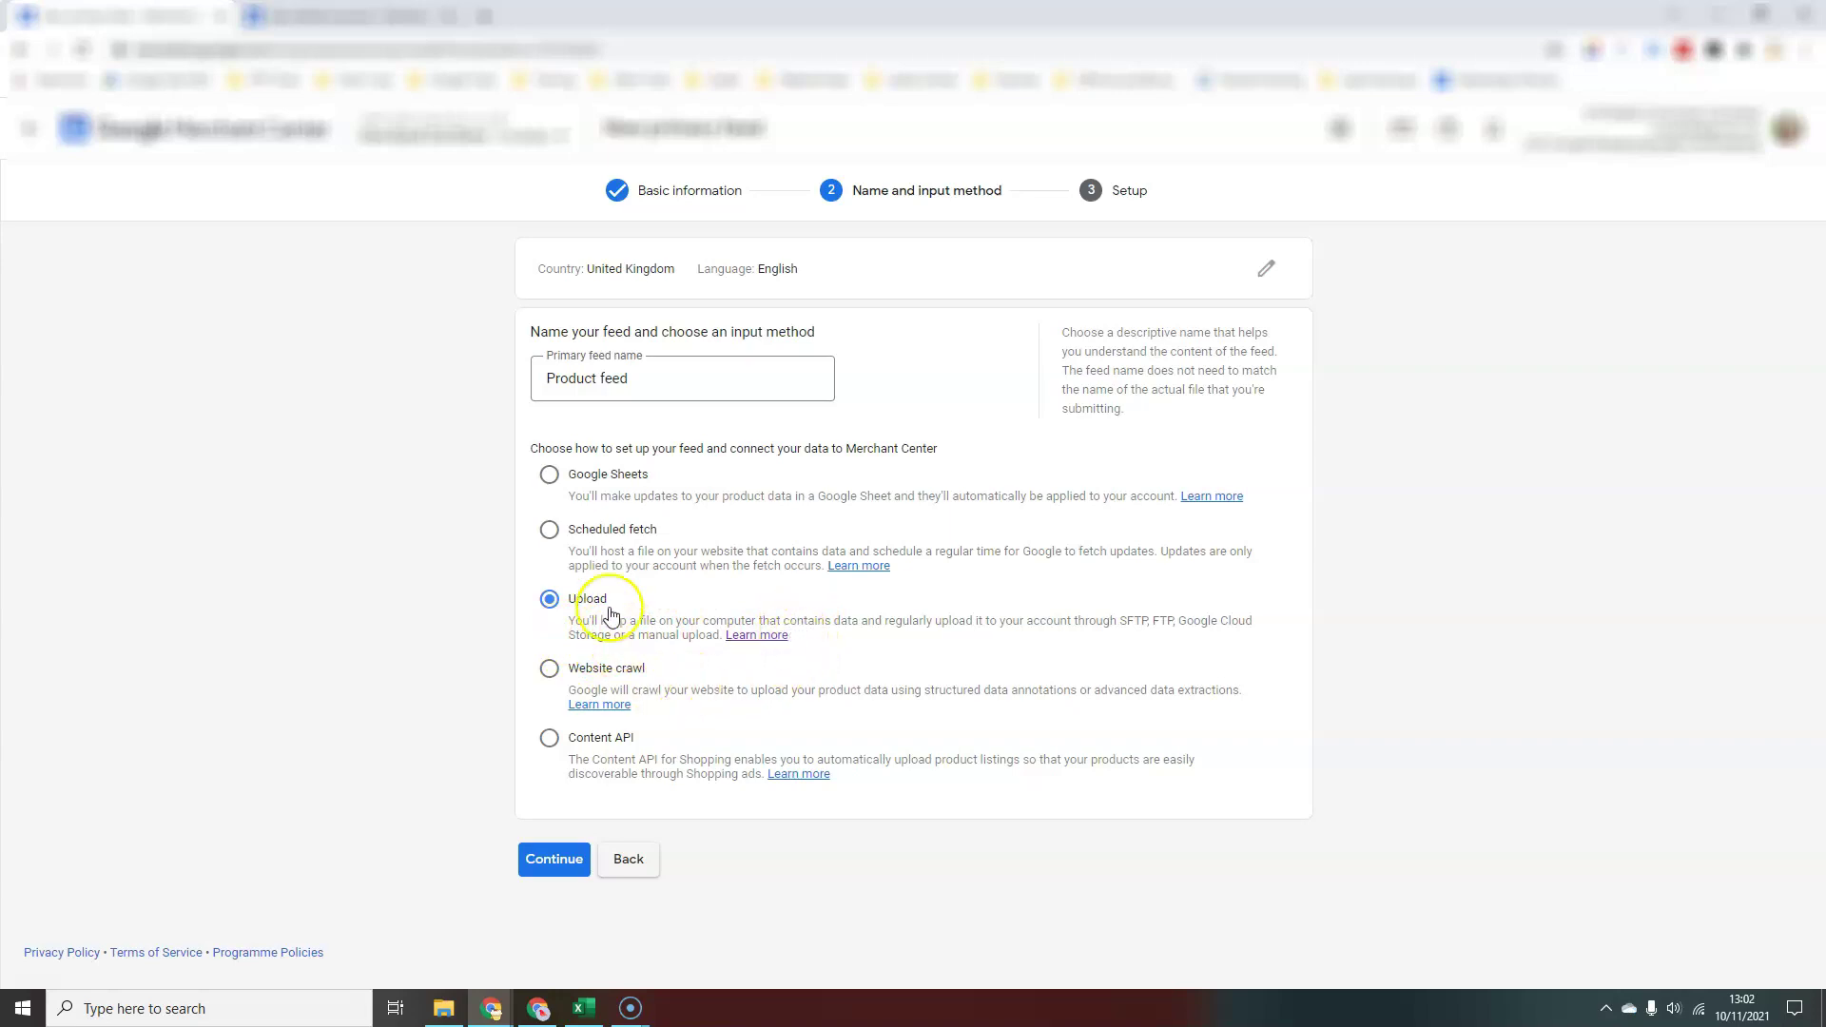
left_click(550, 530)
left_click(550, 600)
left_click(550, 677)
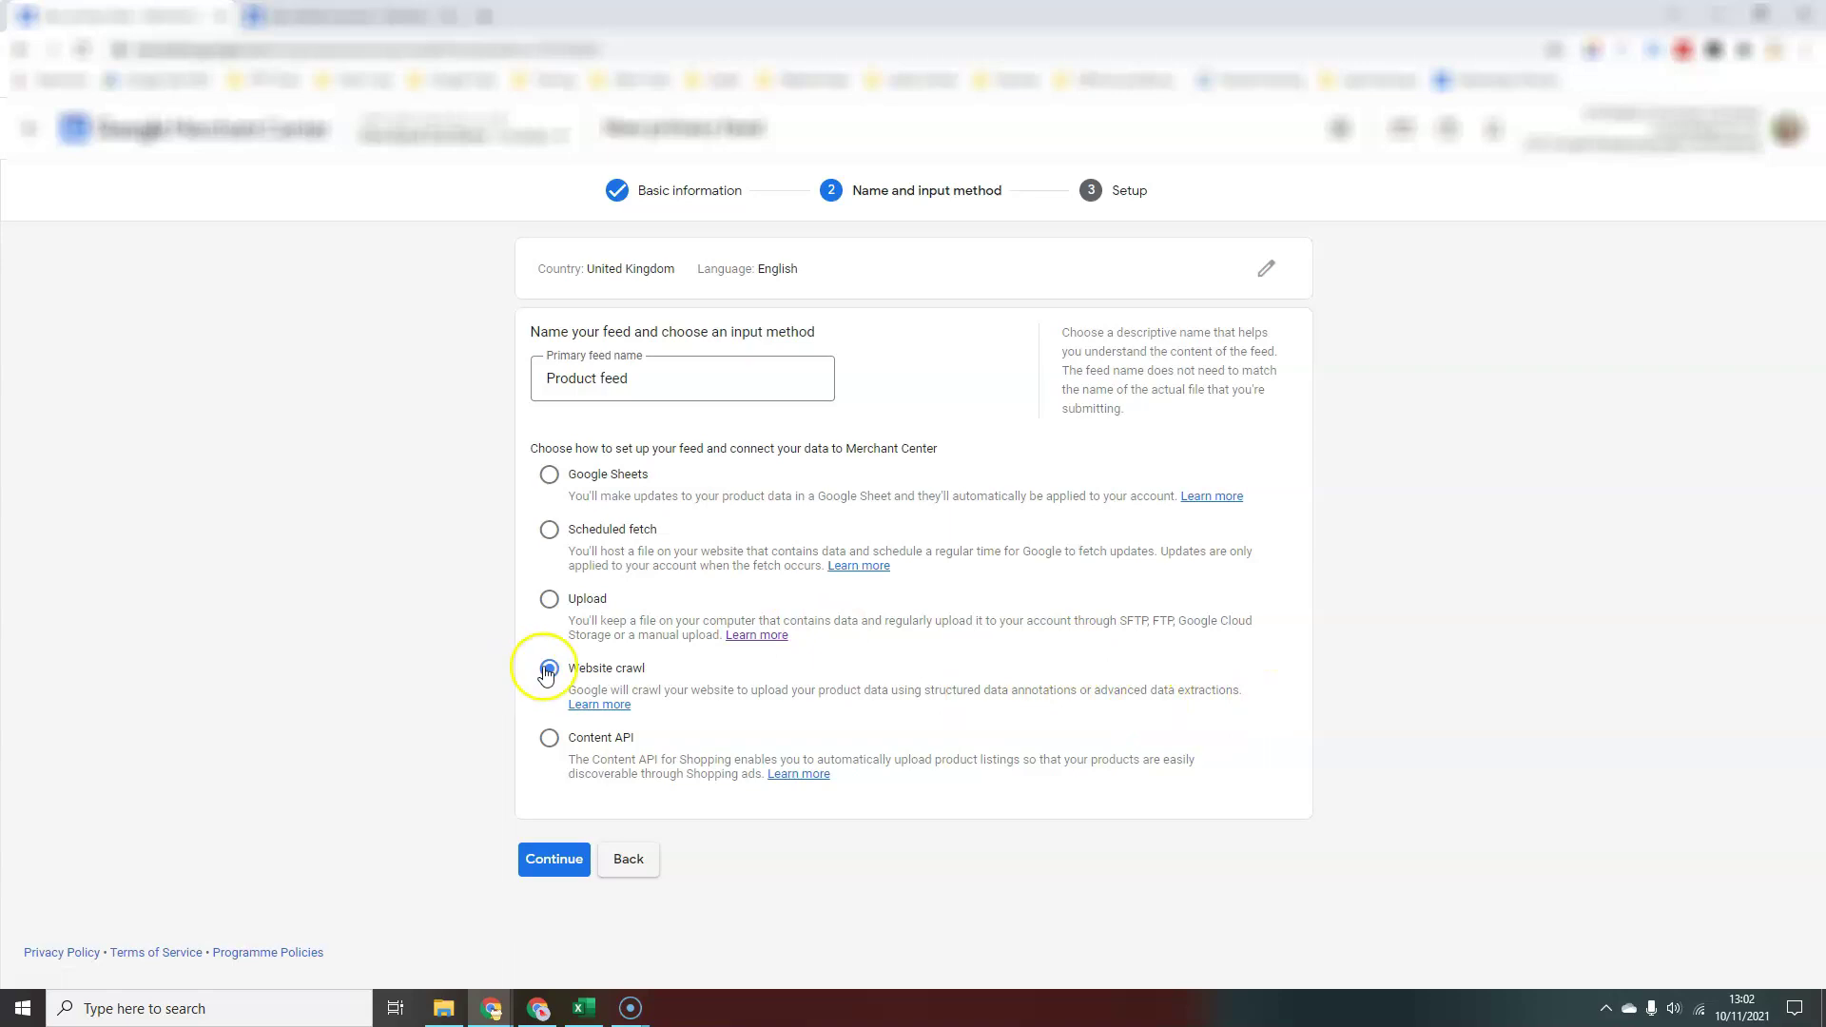
left_click(550, 856)
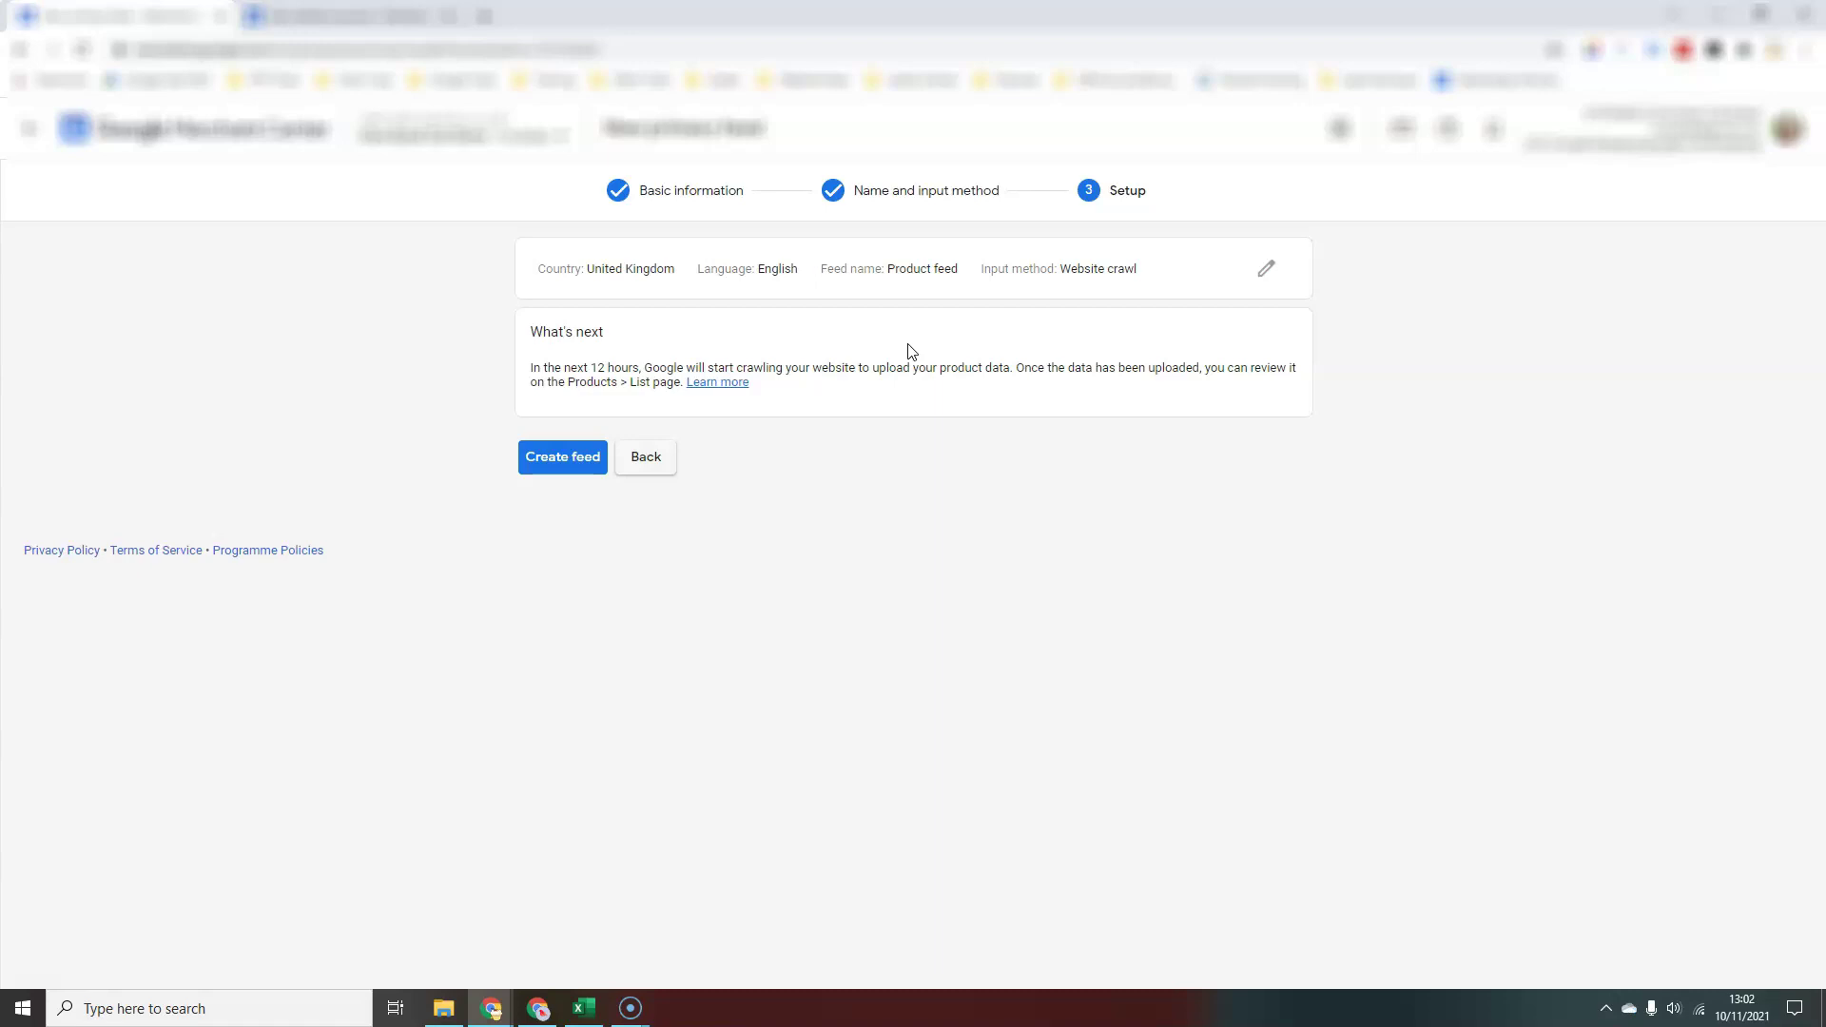
left_click(567, 463)
left_click(632, 461)
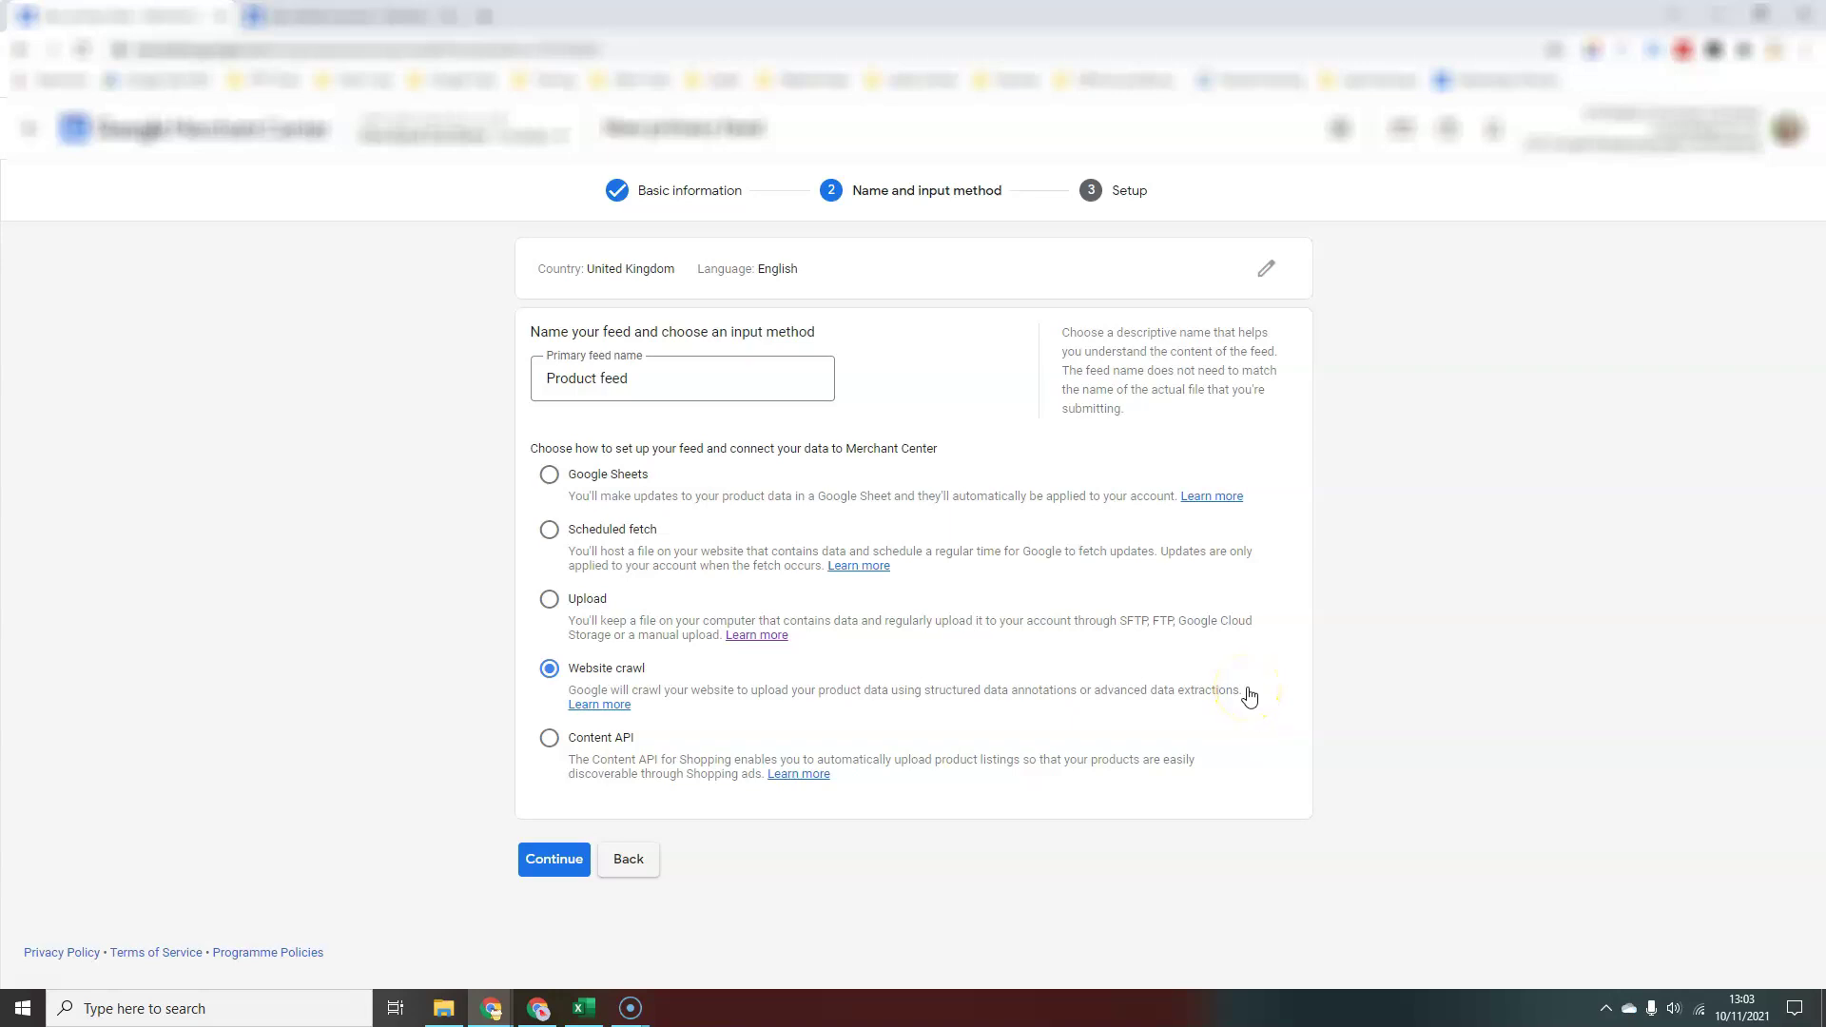
Select Content API as the Product feed's input method
left_click(549, 739)
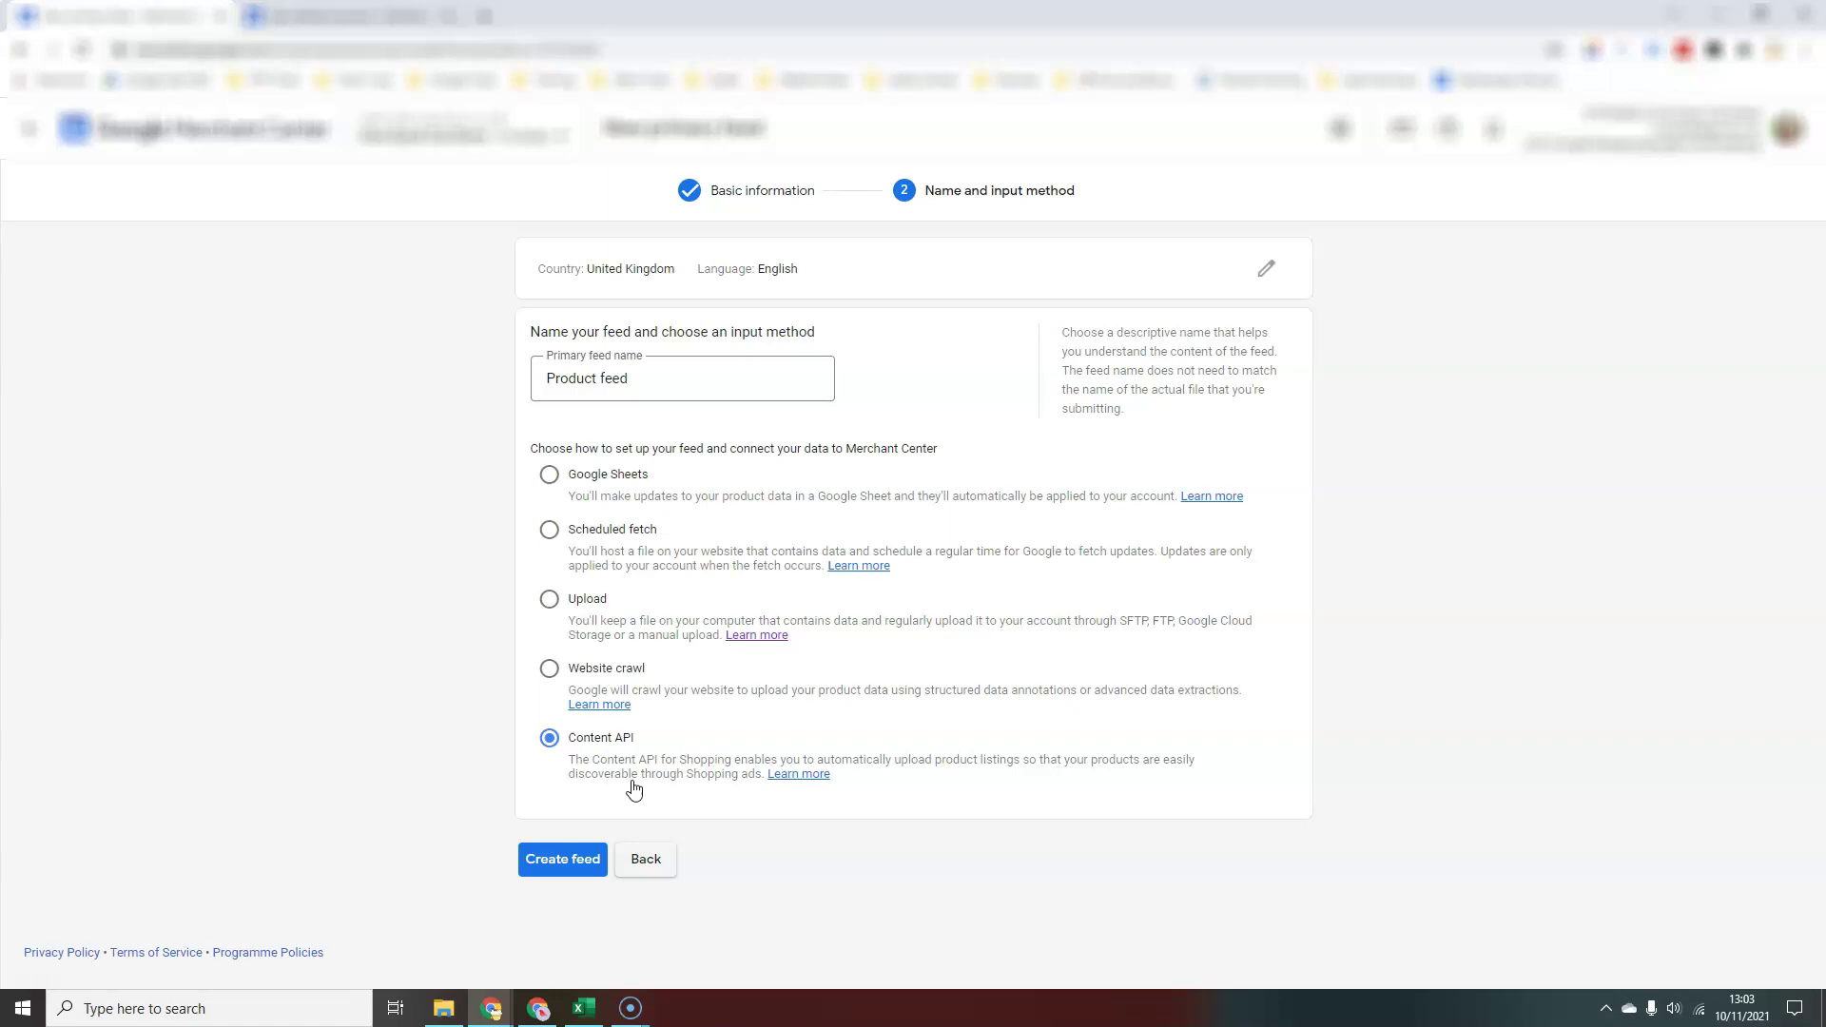
Return to the Basic information step and cancel creating this feed
left_click(644, 866)
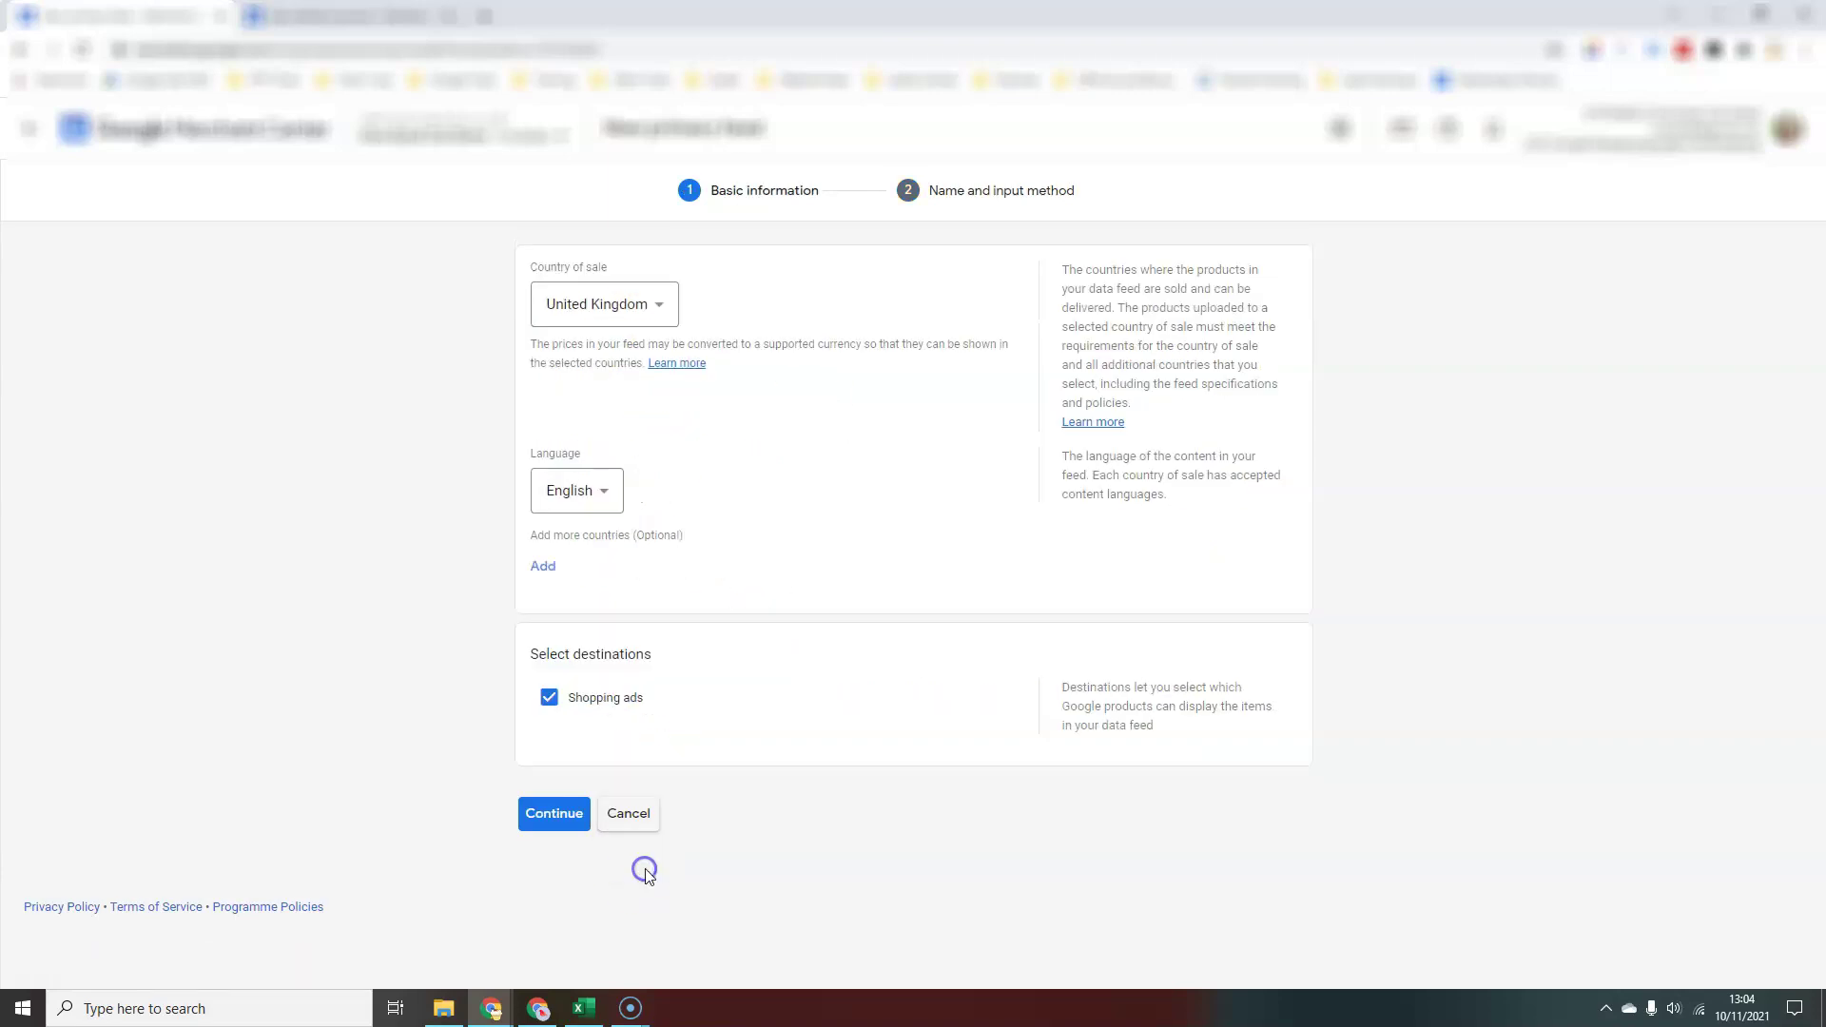
left_click(628, 813)
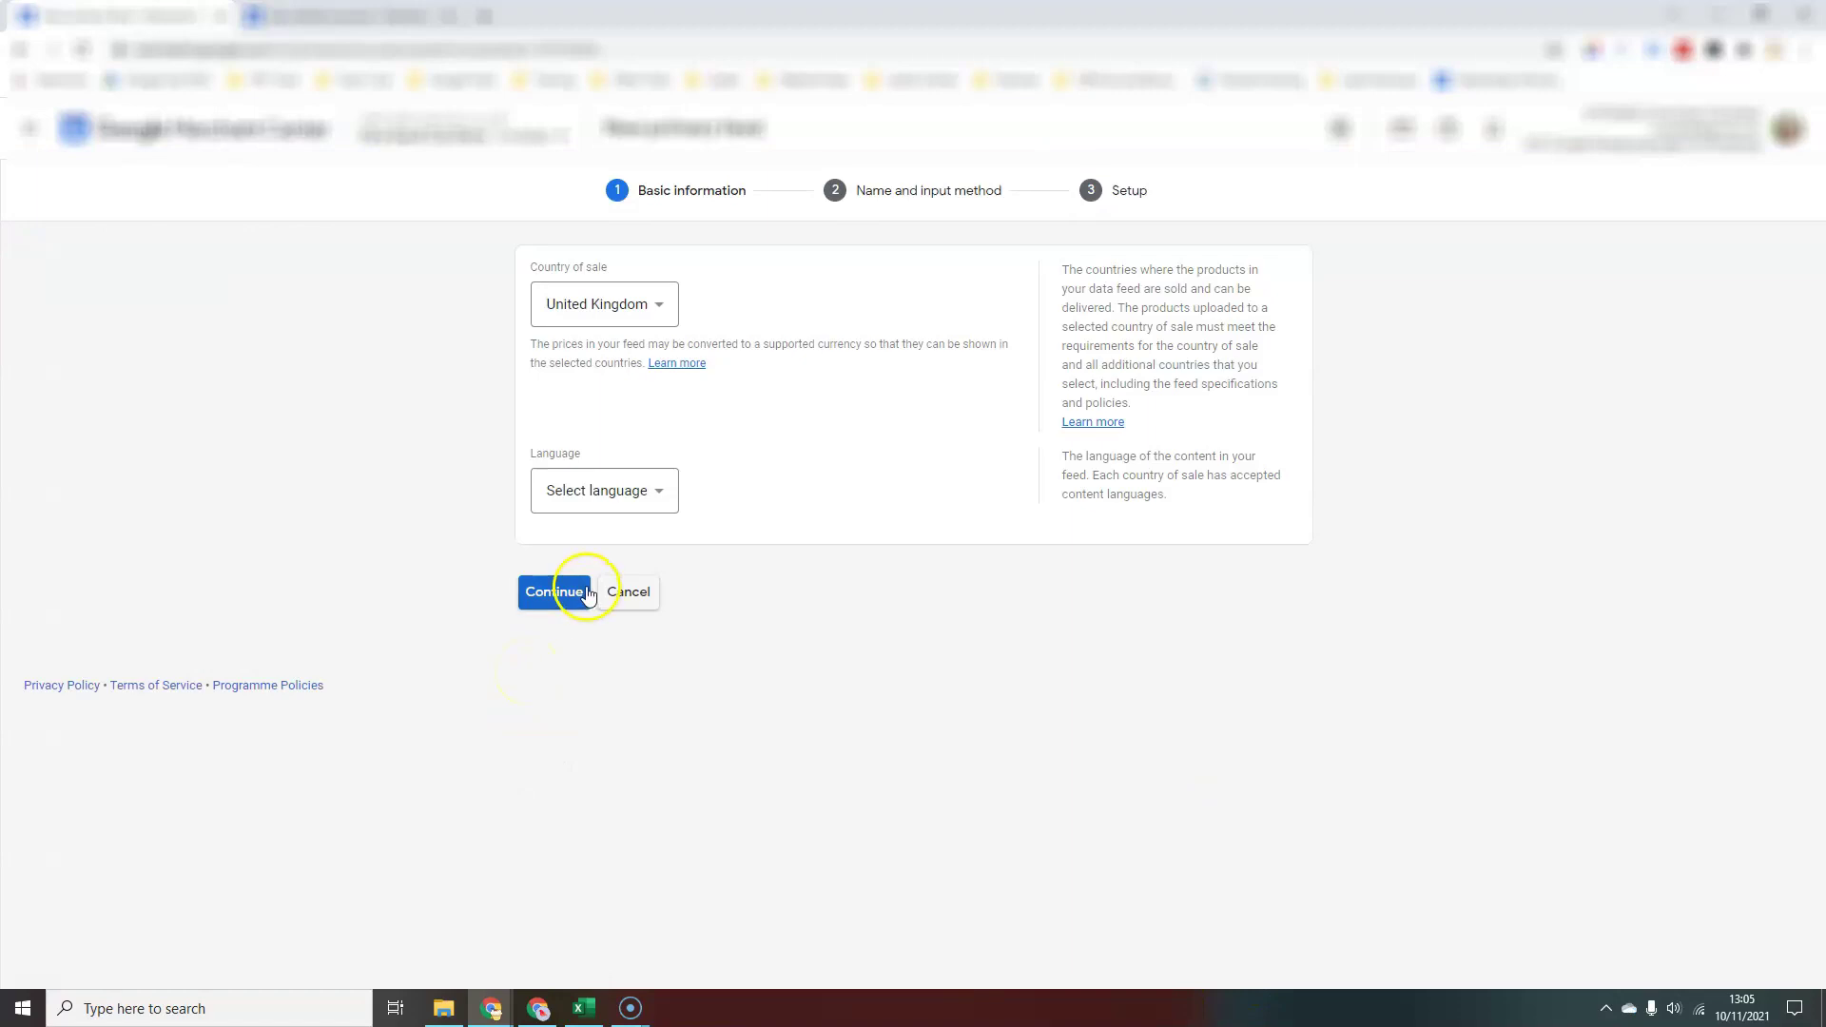
Set the feed language to English and continue to the naming step
left_click(558, 592)
left_click(646, 502)
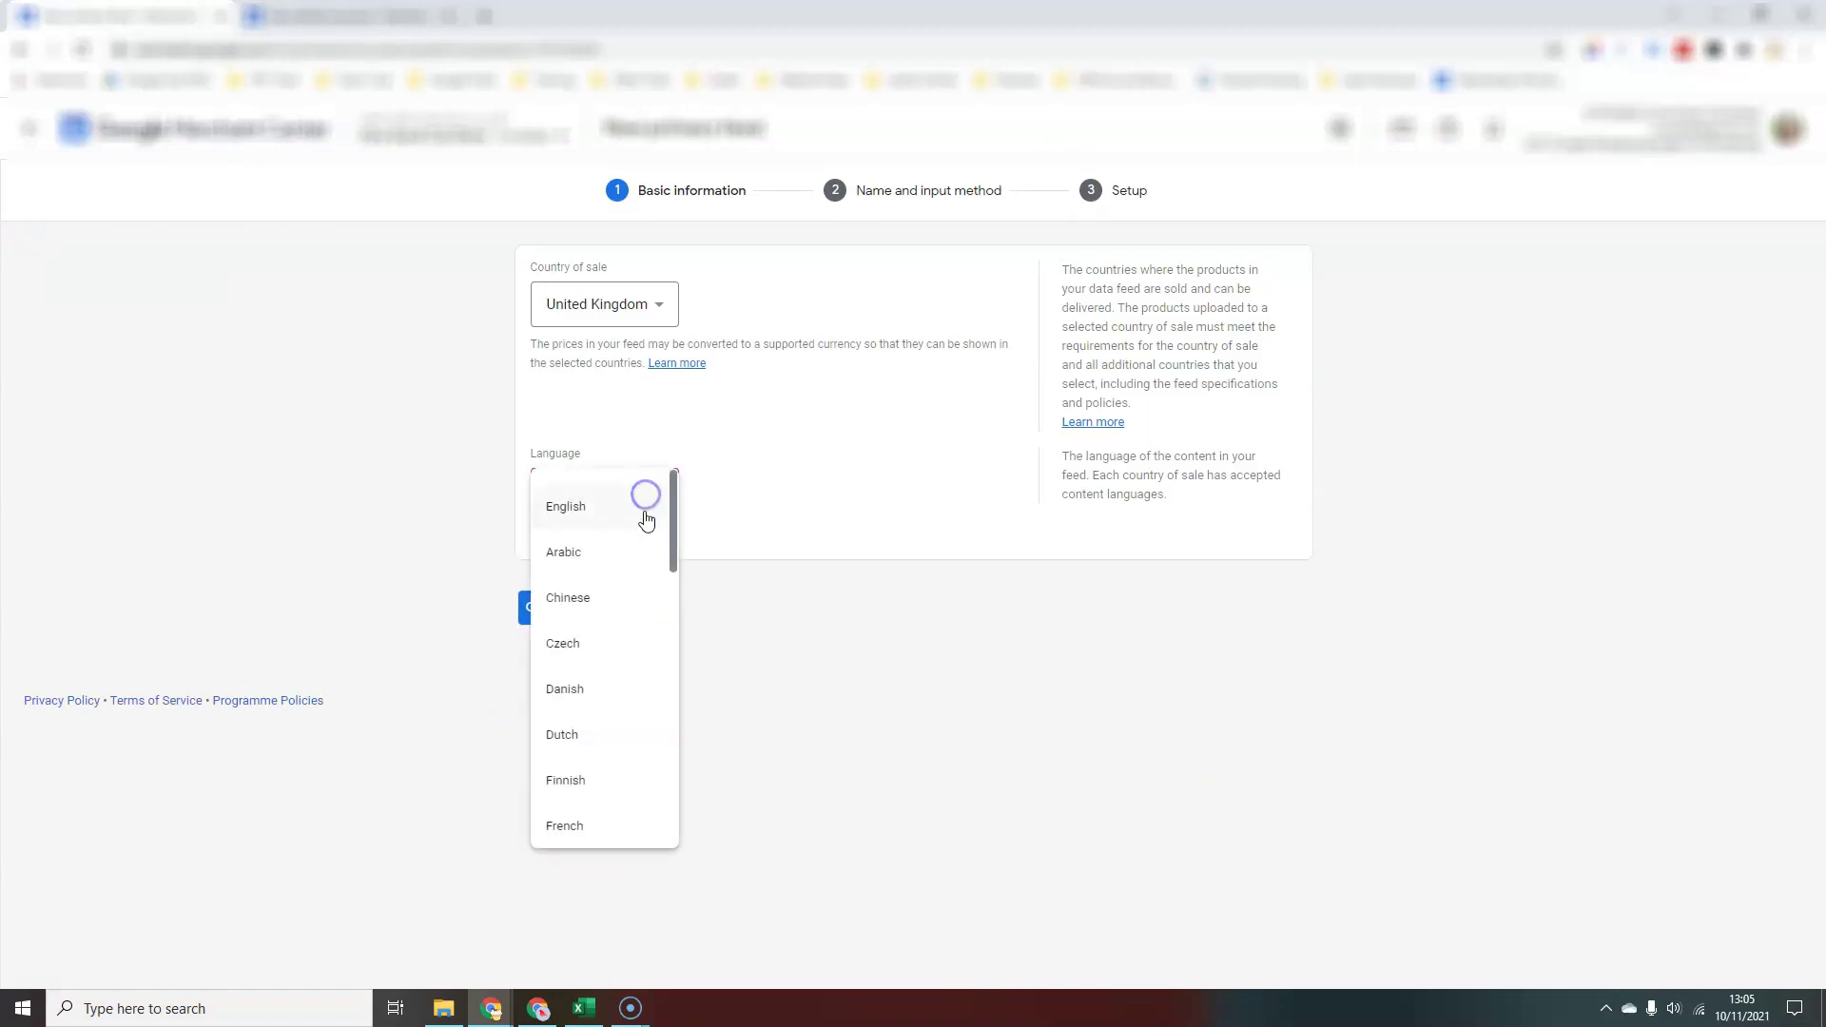
left_click(643, 506)
left_click(555, 814)
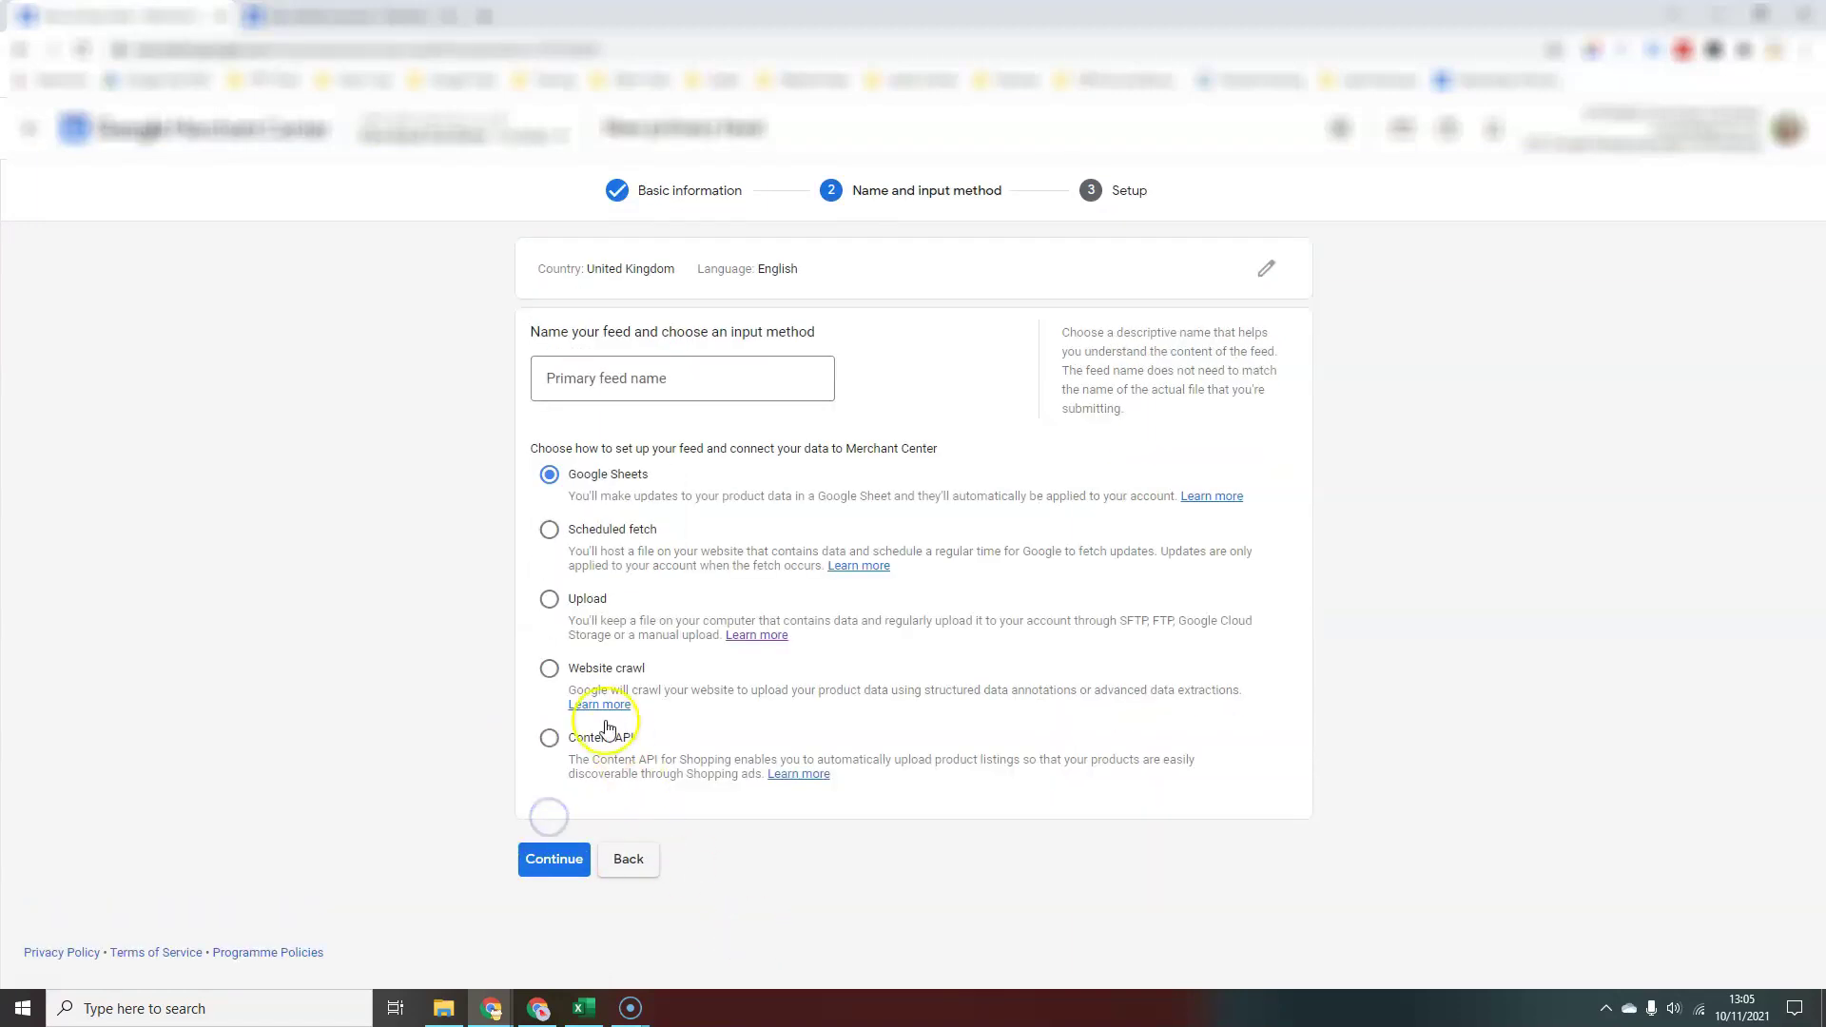
Select Website crawl, then go back and cancel the new feed
left_click(548, 667)
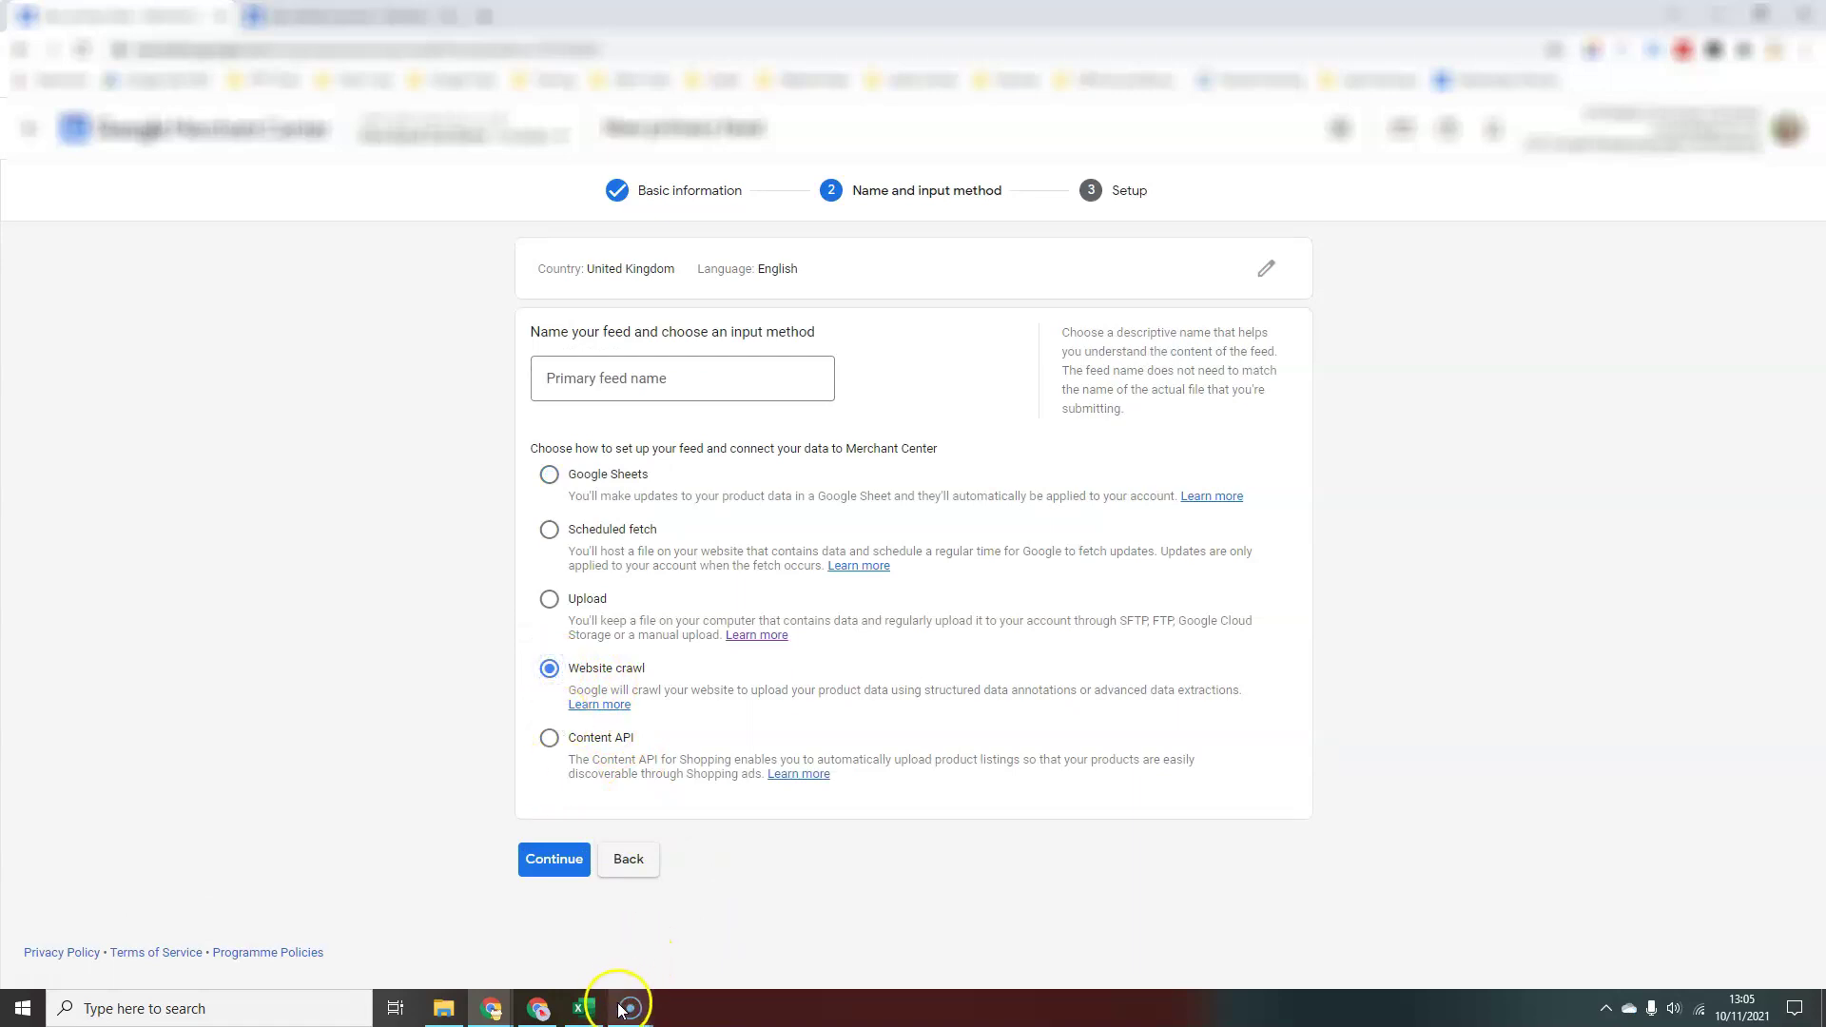
mouse_move(619, 1010)
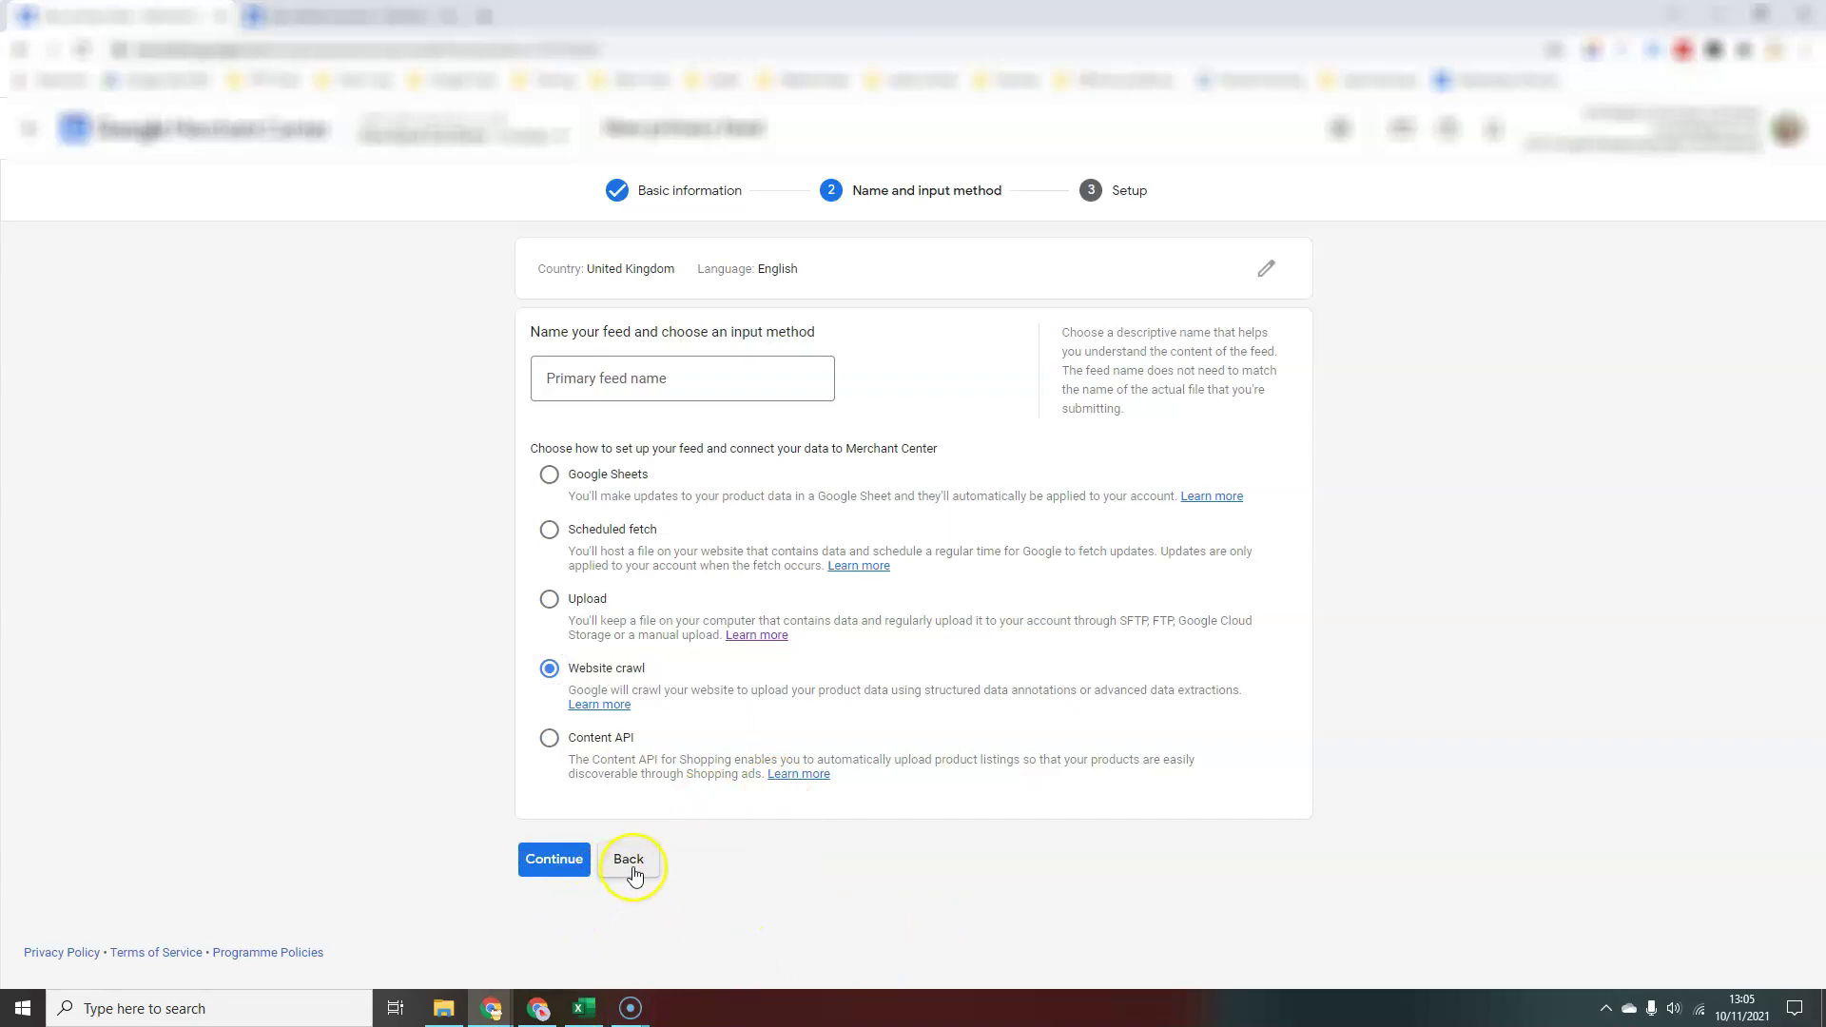
left_click(635, 873)
left_click(628, 813)
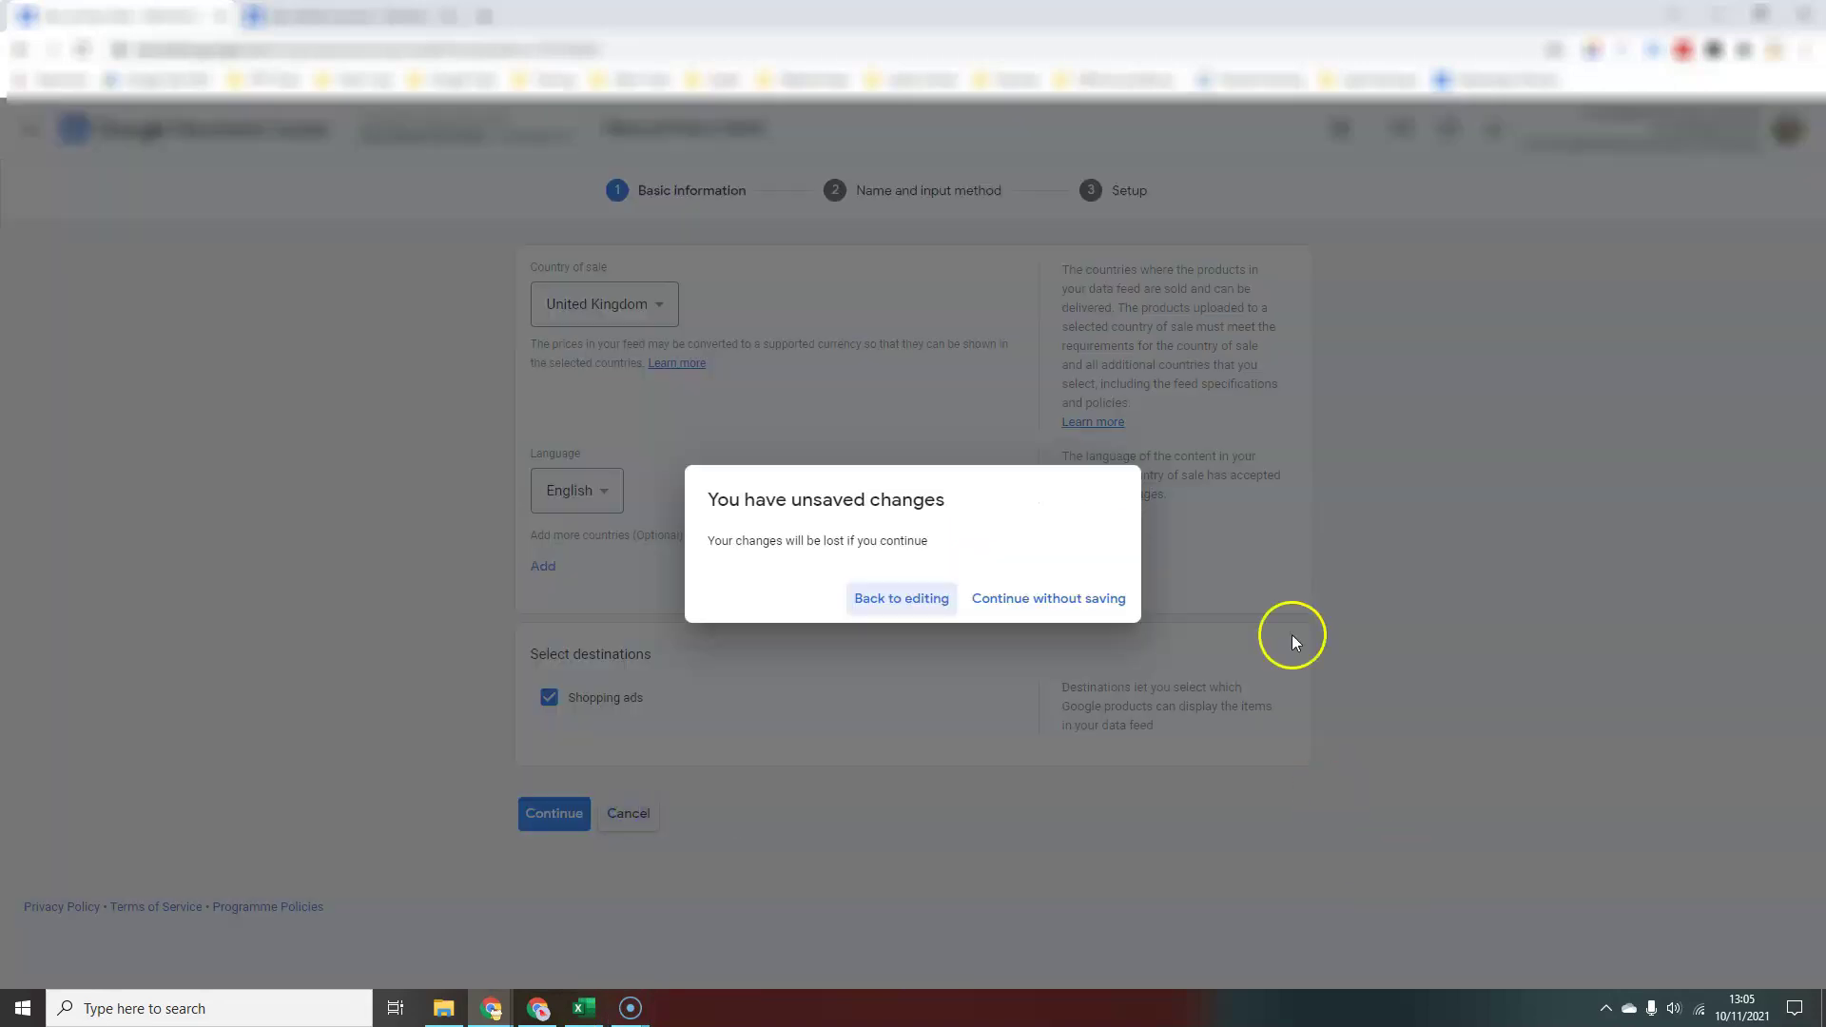